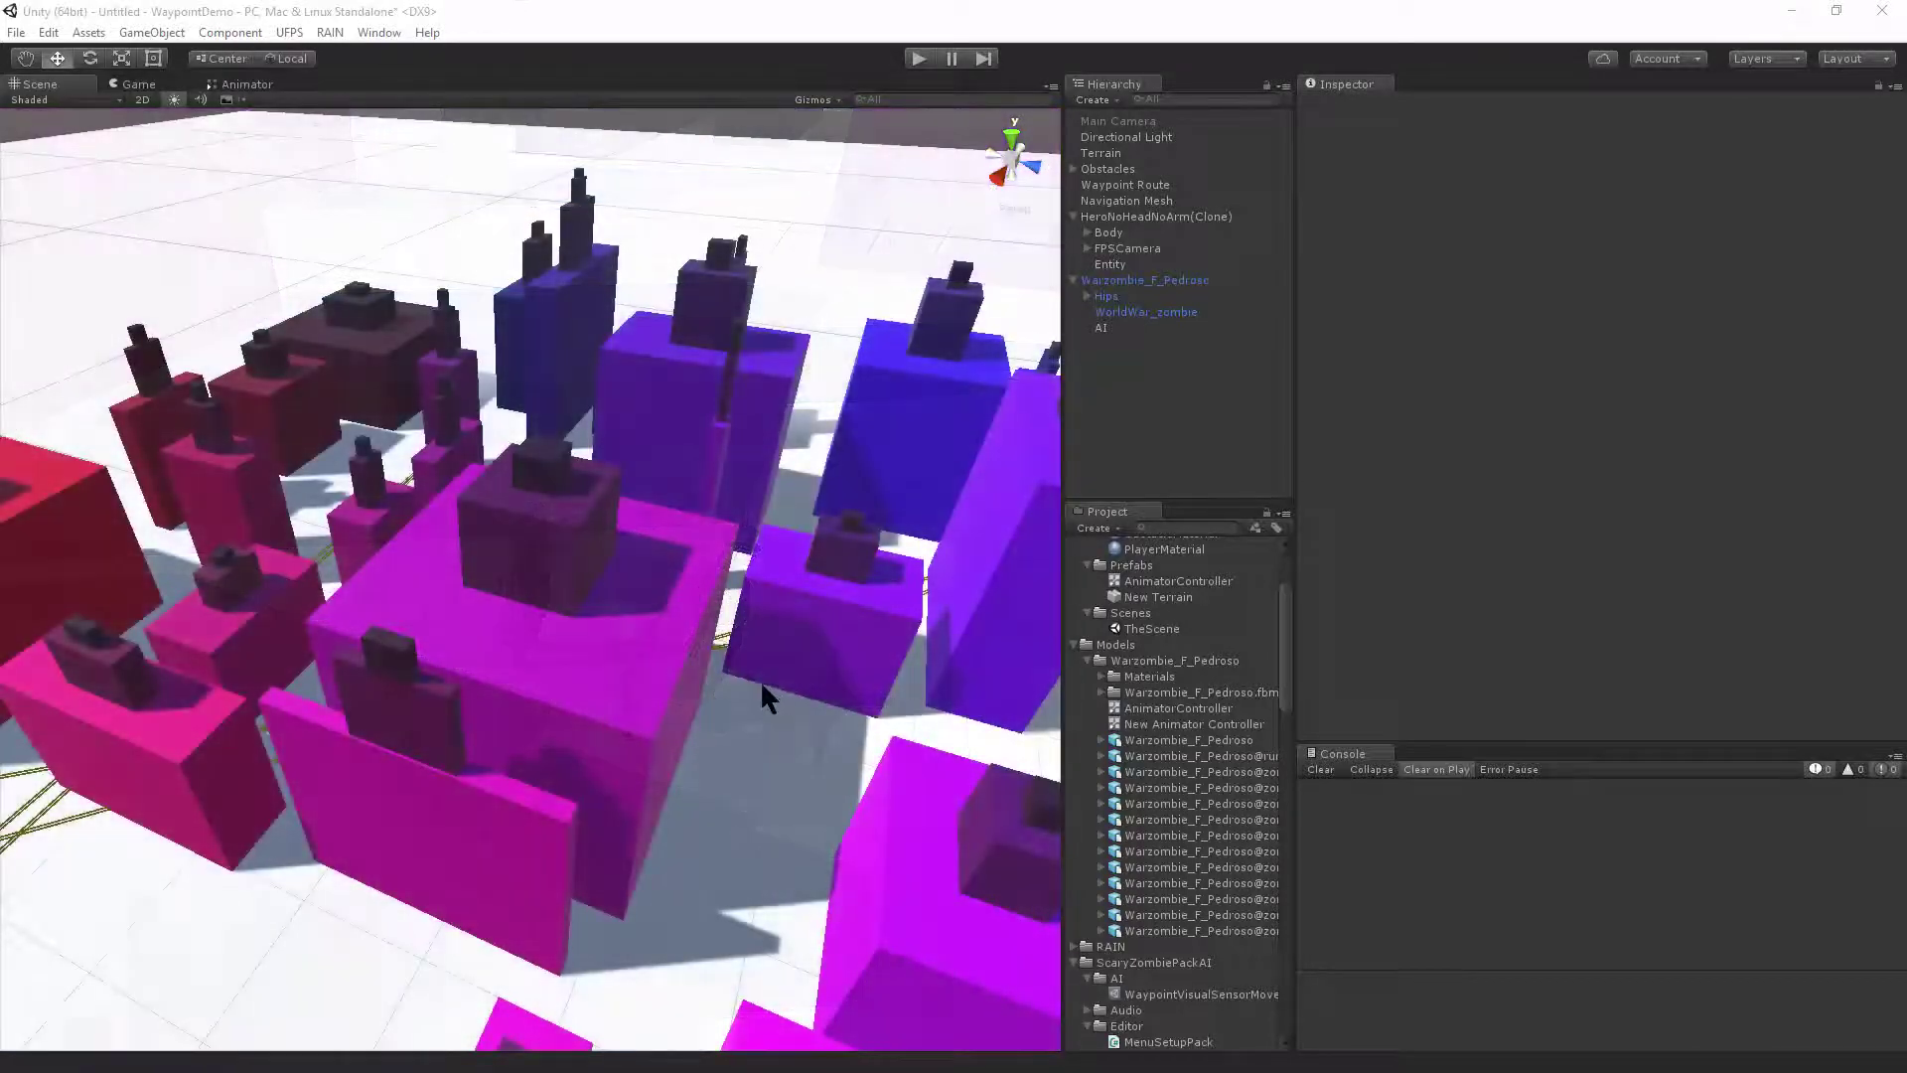
# Run the waypoint demo, shoot the chasing Warzombie until it dies, then exit Play mode.
pyautogui.keyDown('alt'); pyautogui.moveTo(760, 680); pyautogui.dragTo(435, 699); pyautogui.keyUp('alt')
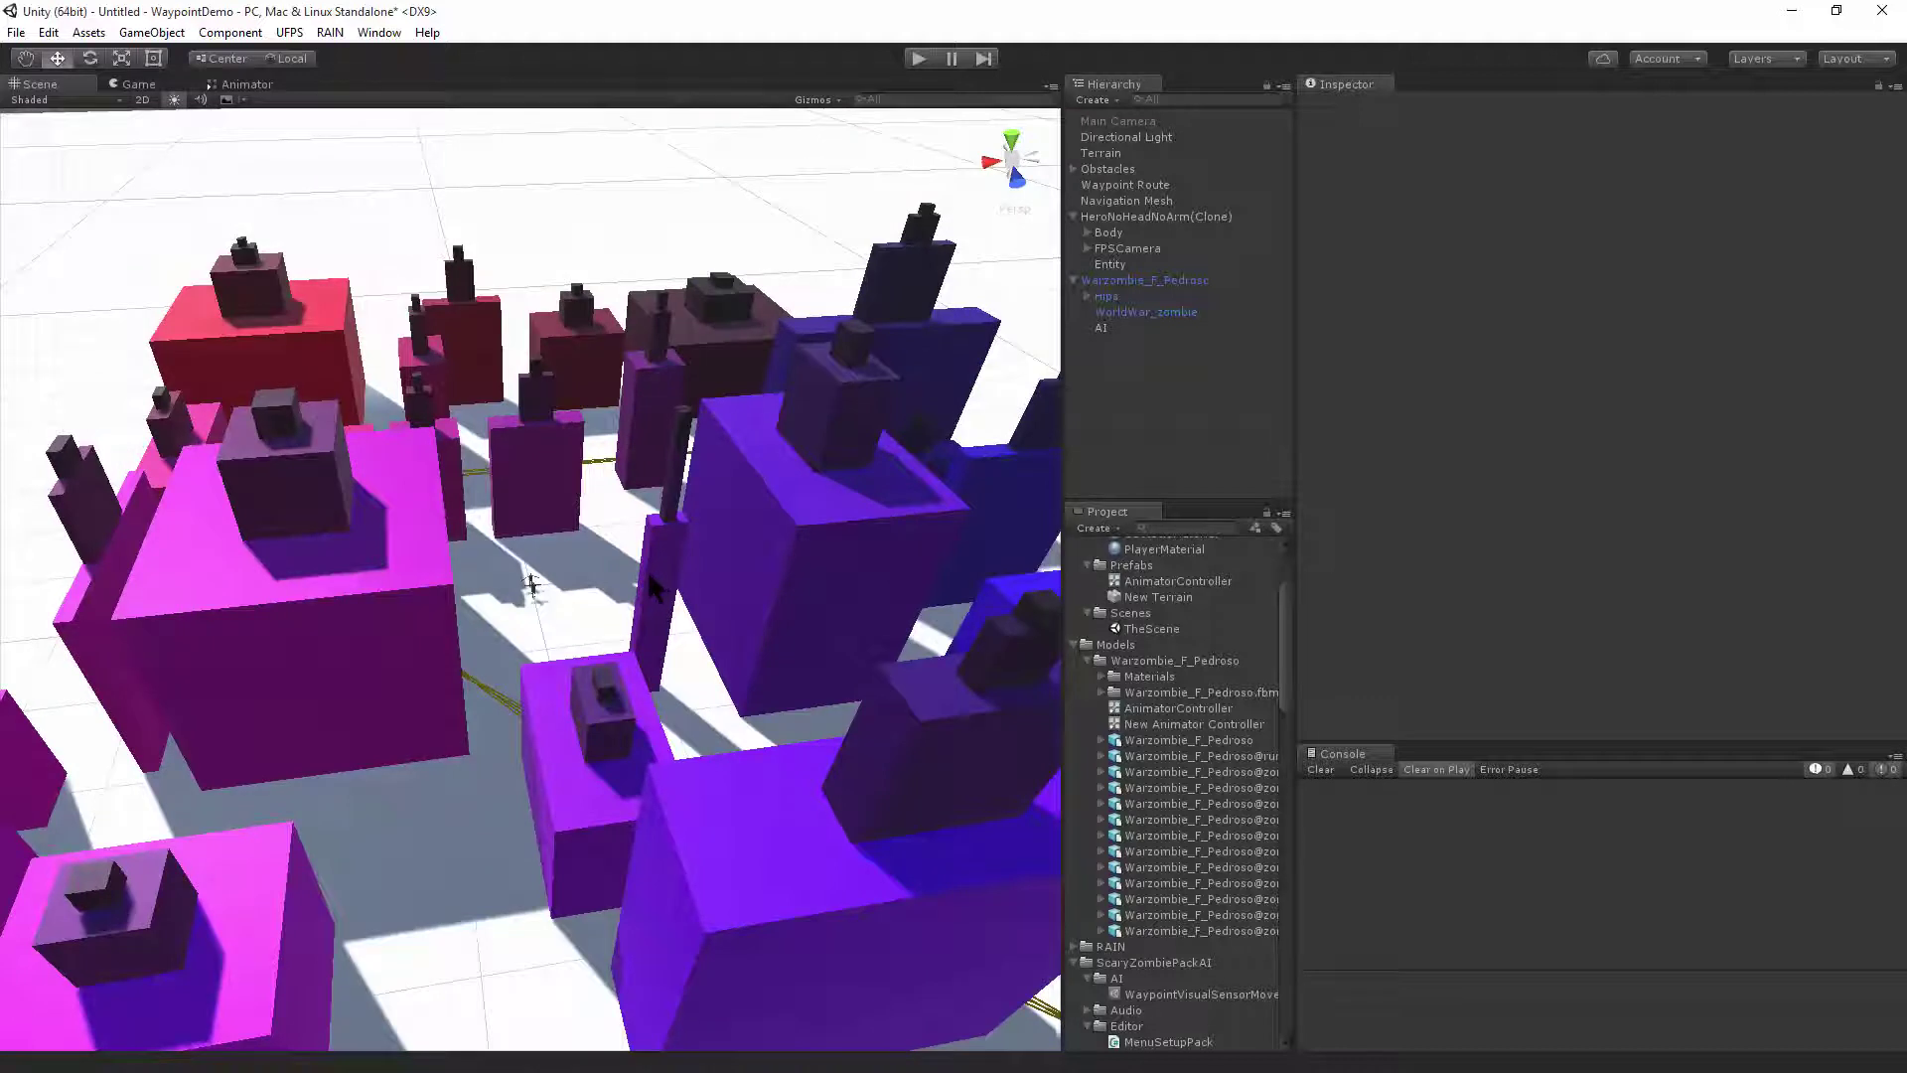
pyautogui.click(914, 60)
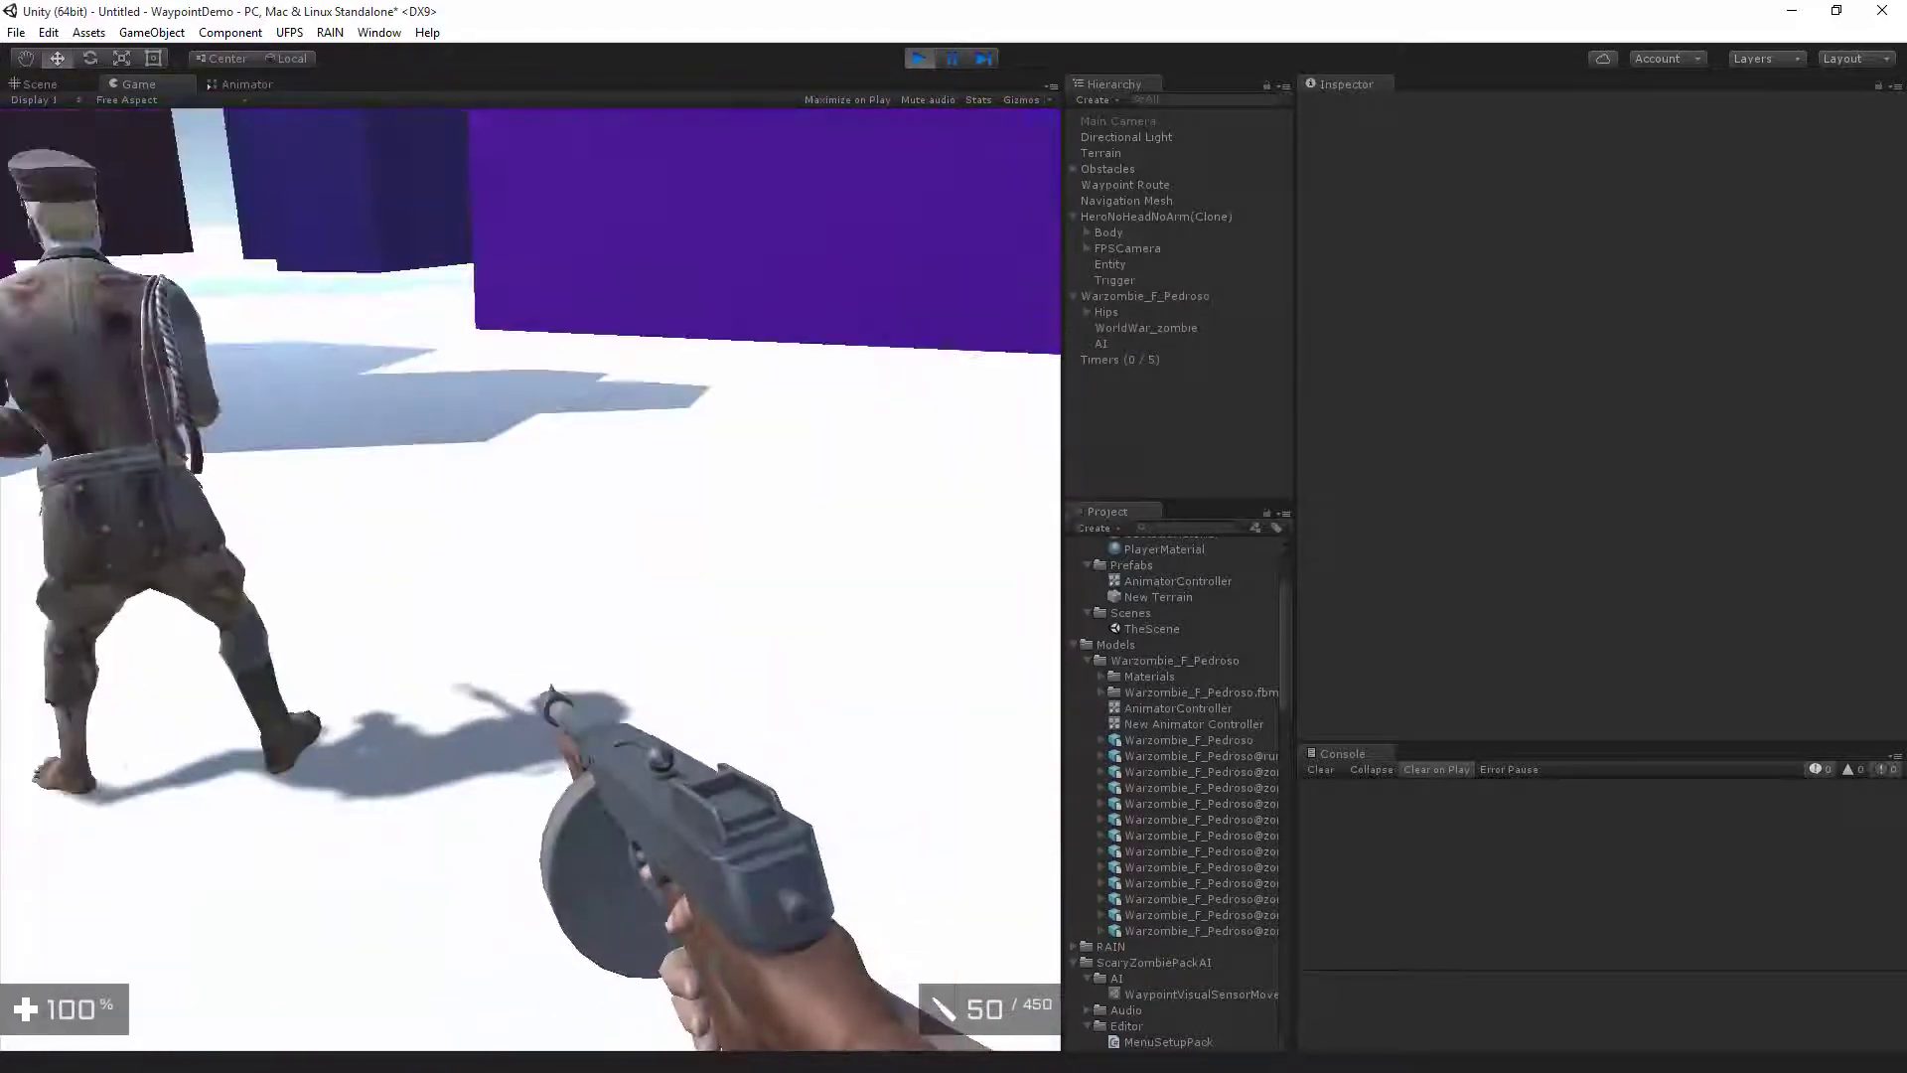
pyautogui.click(531, 577)
pyautogui.click(530, 581)
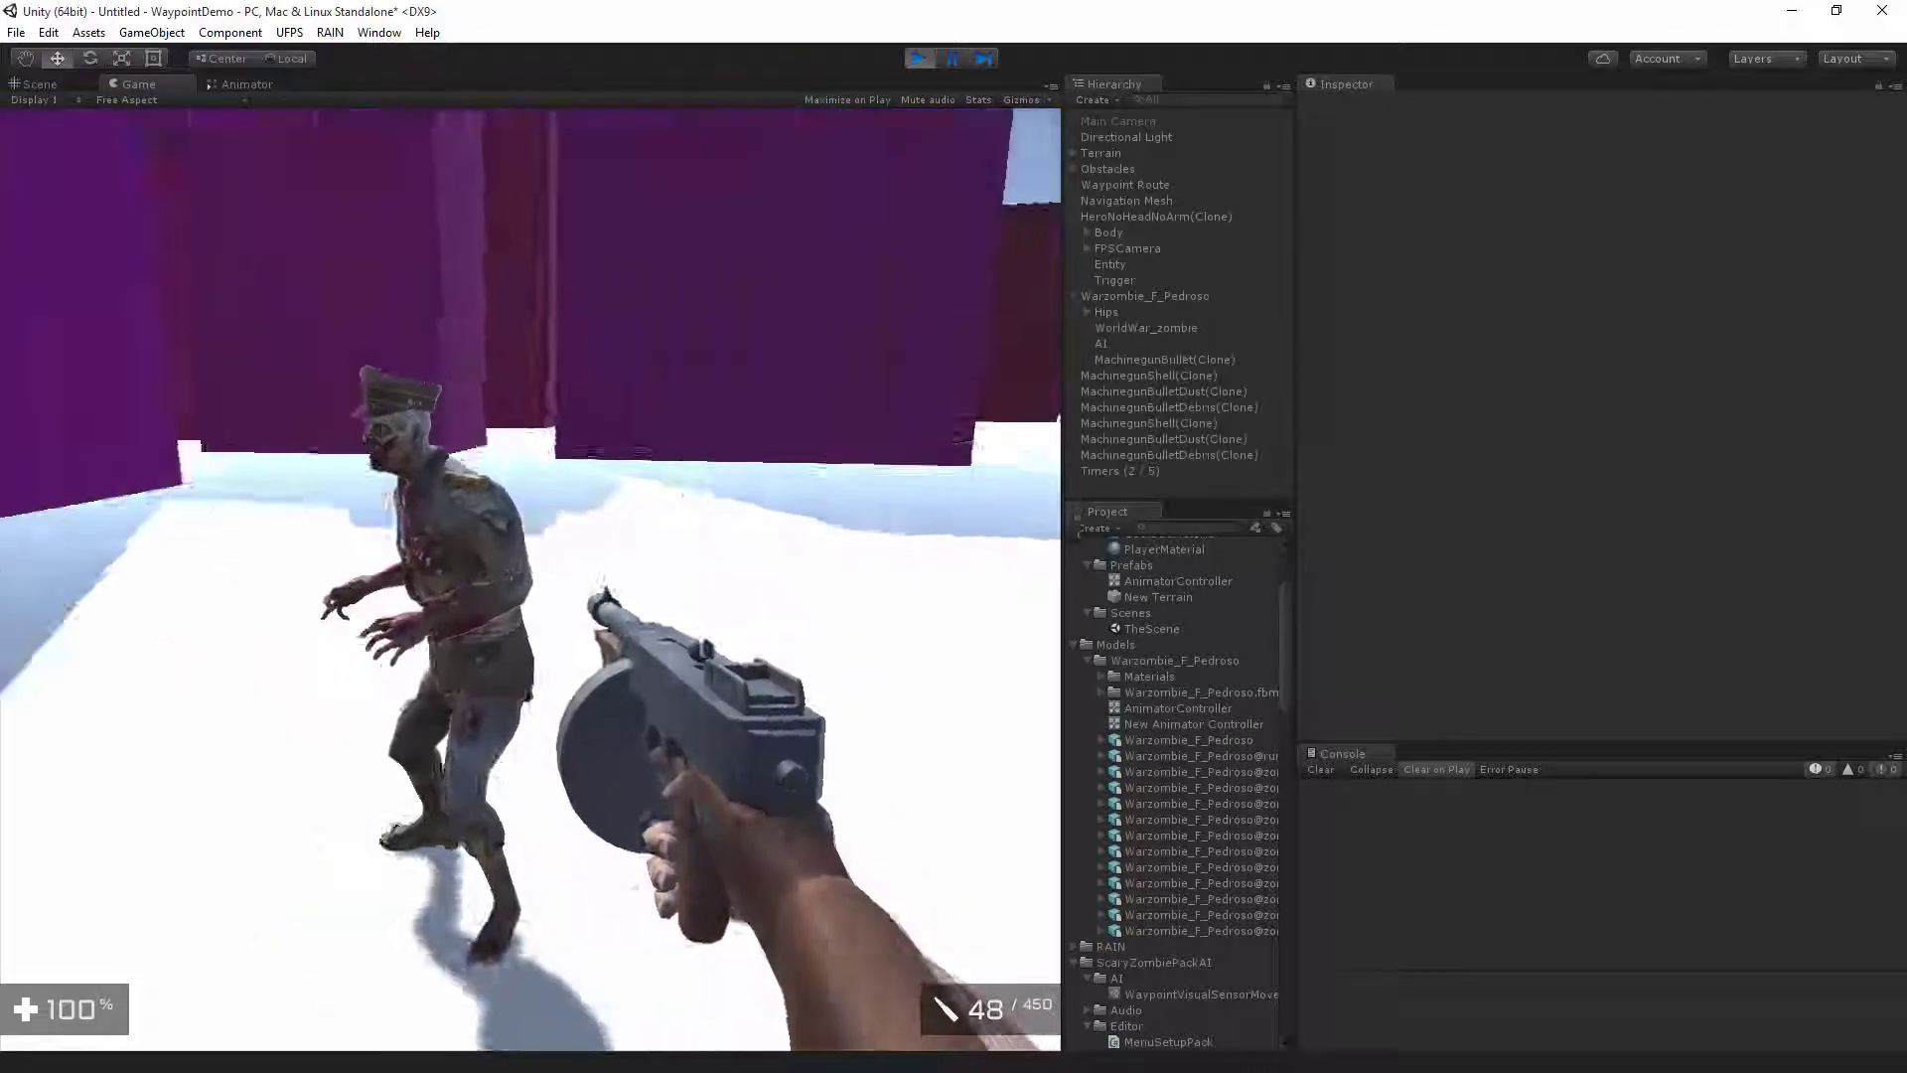
pyautogui.click(530, 582)
pyautogui.click(530, 579)
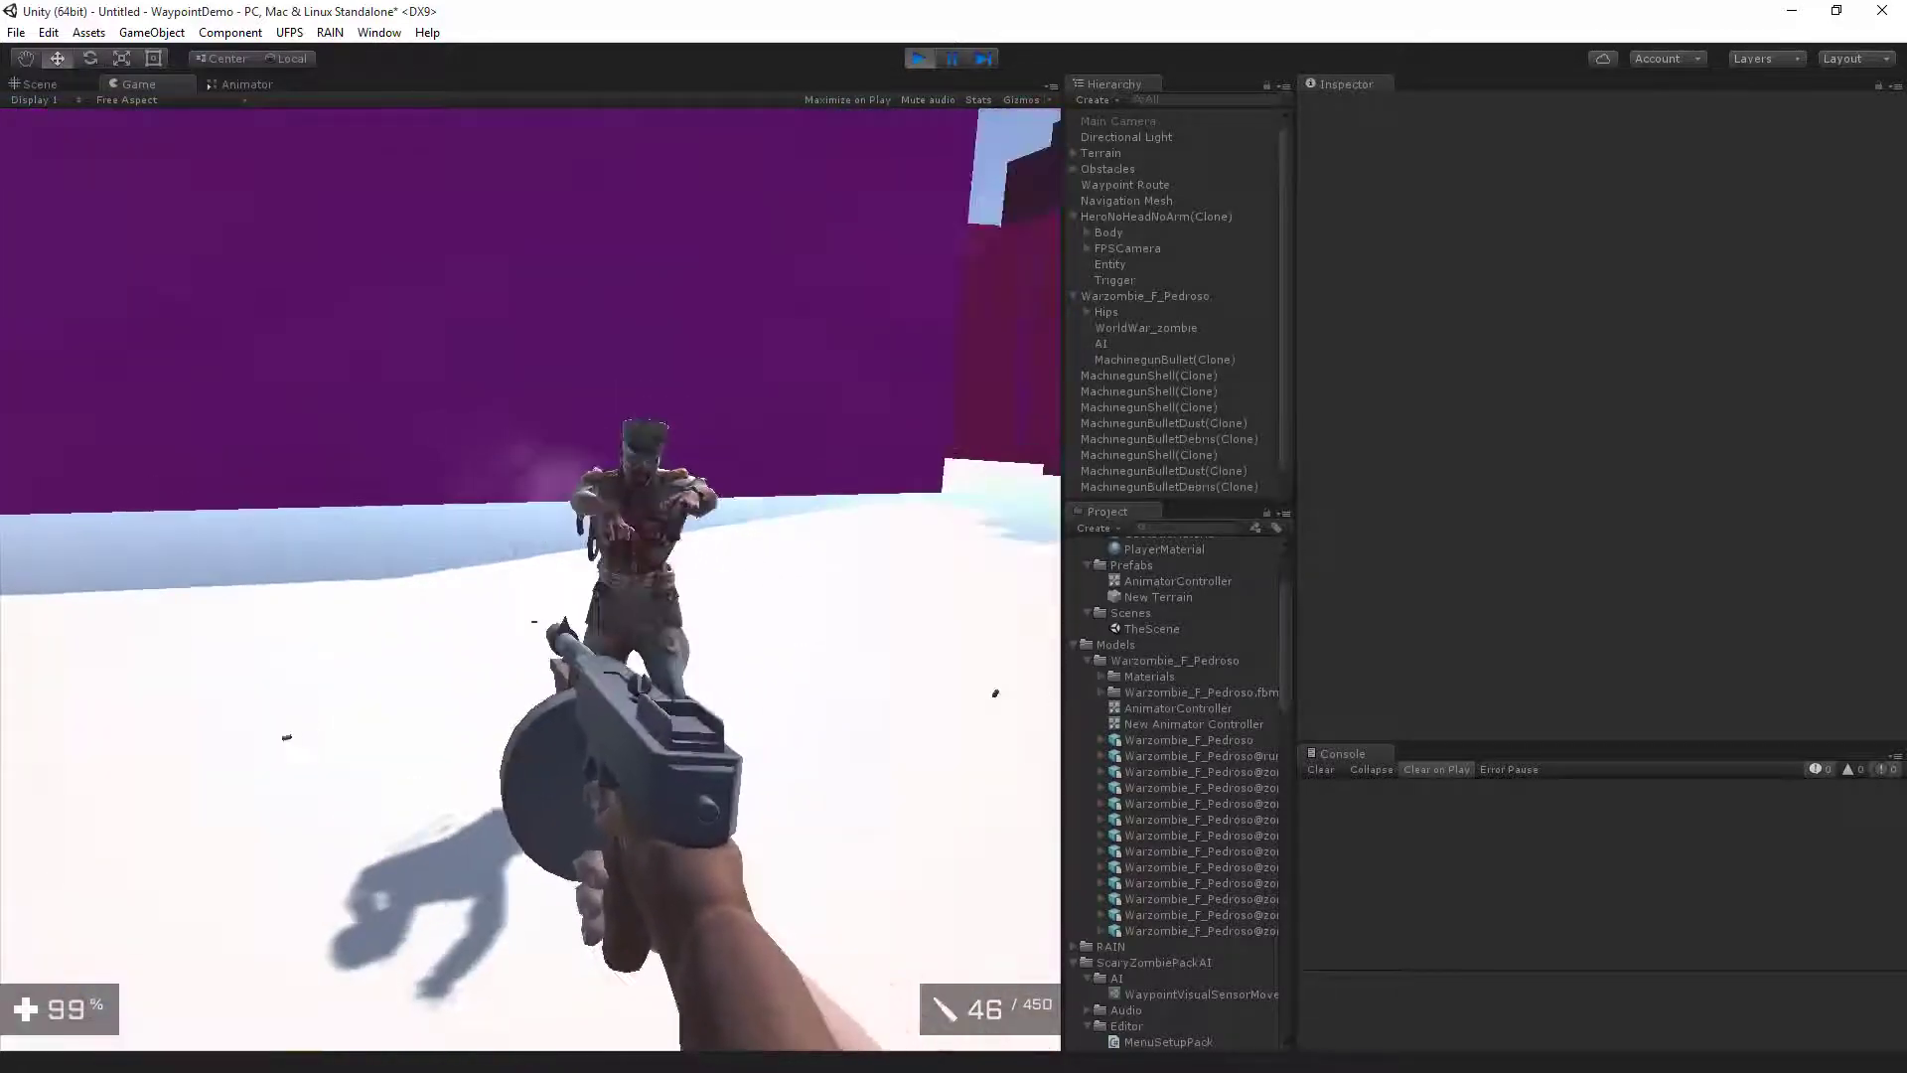
pyautogui.click(531, 577)
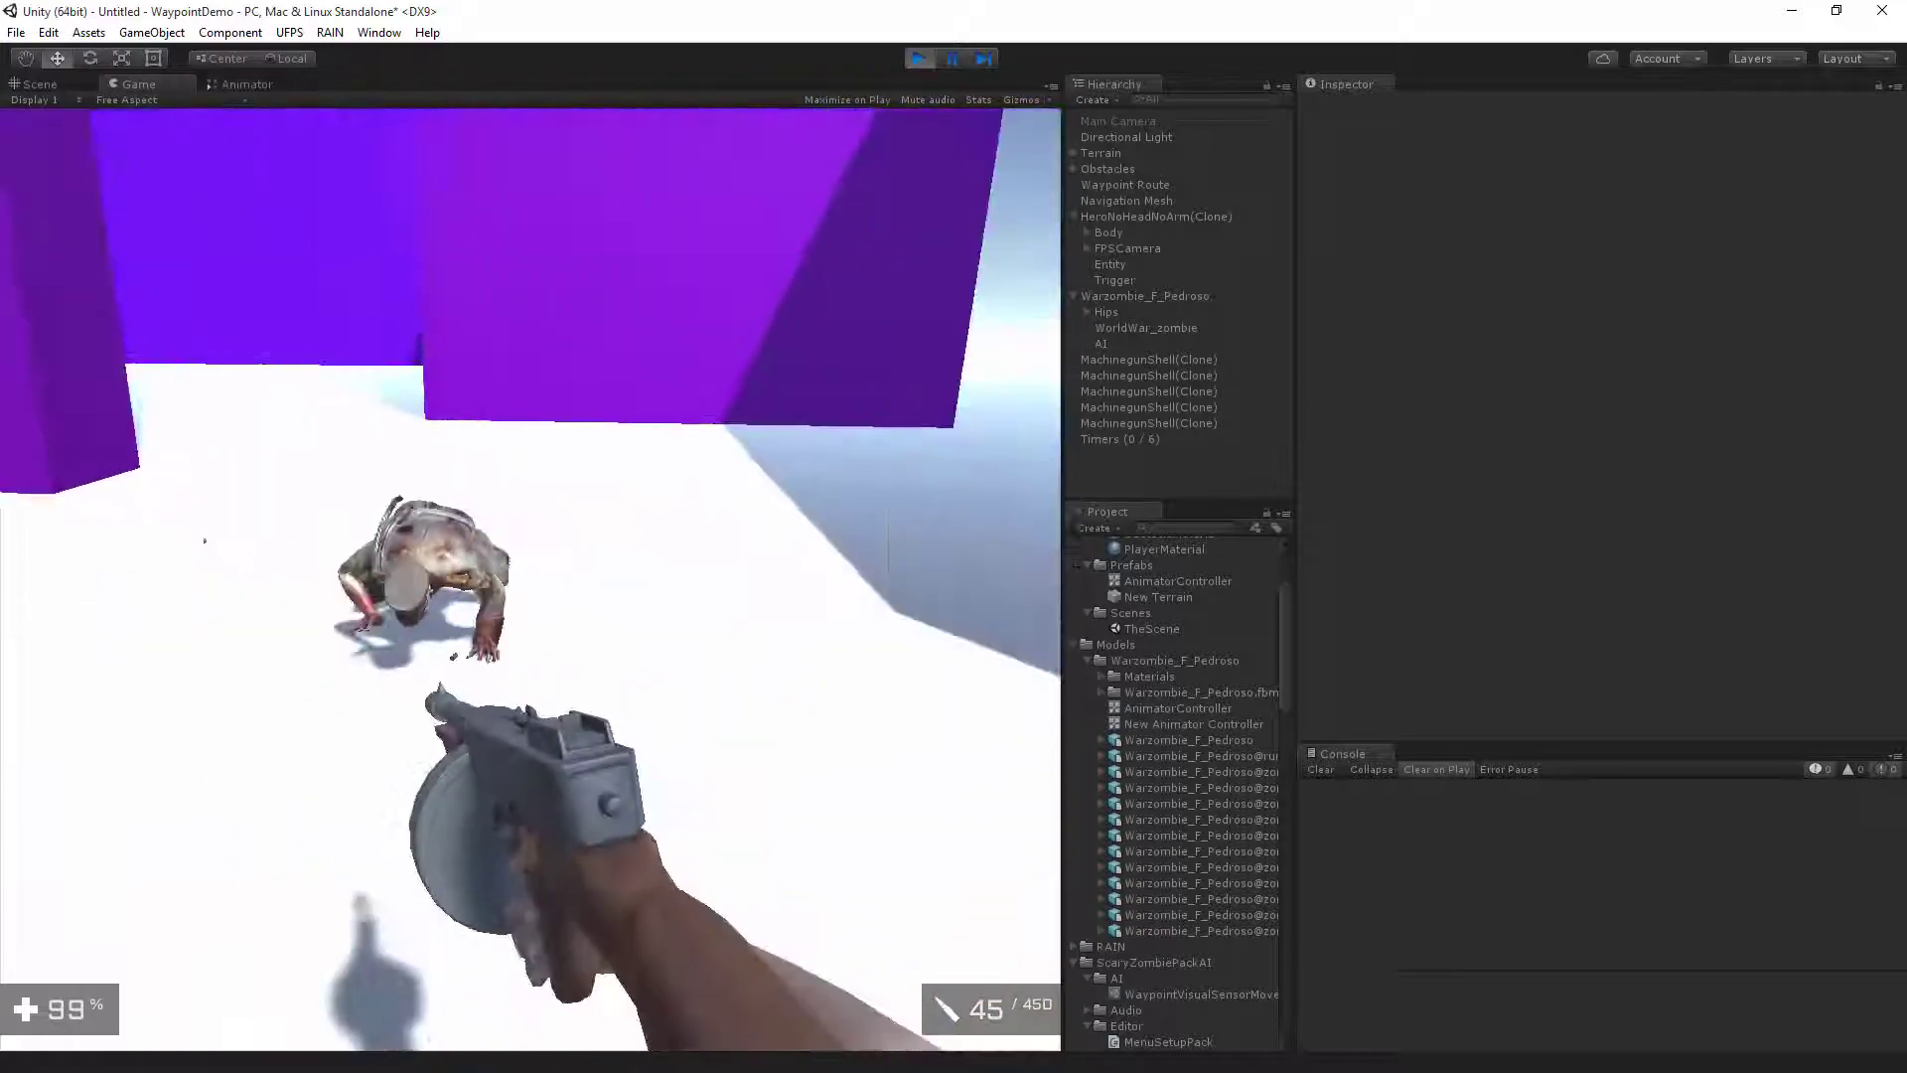
pyautogui.click(530, 579)
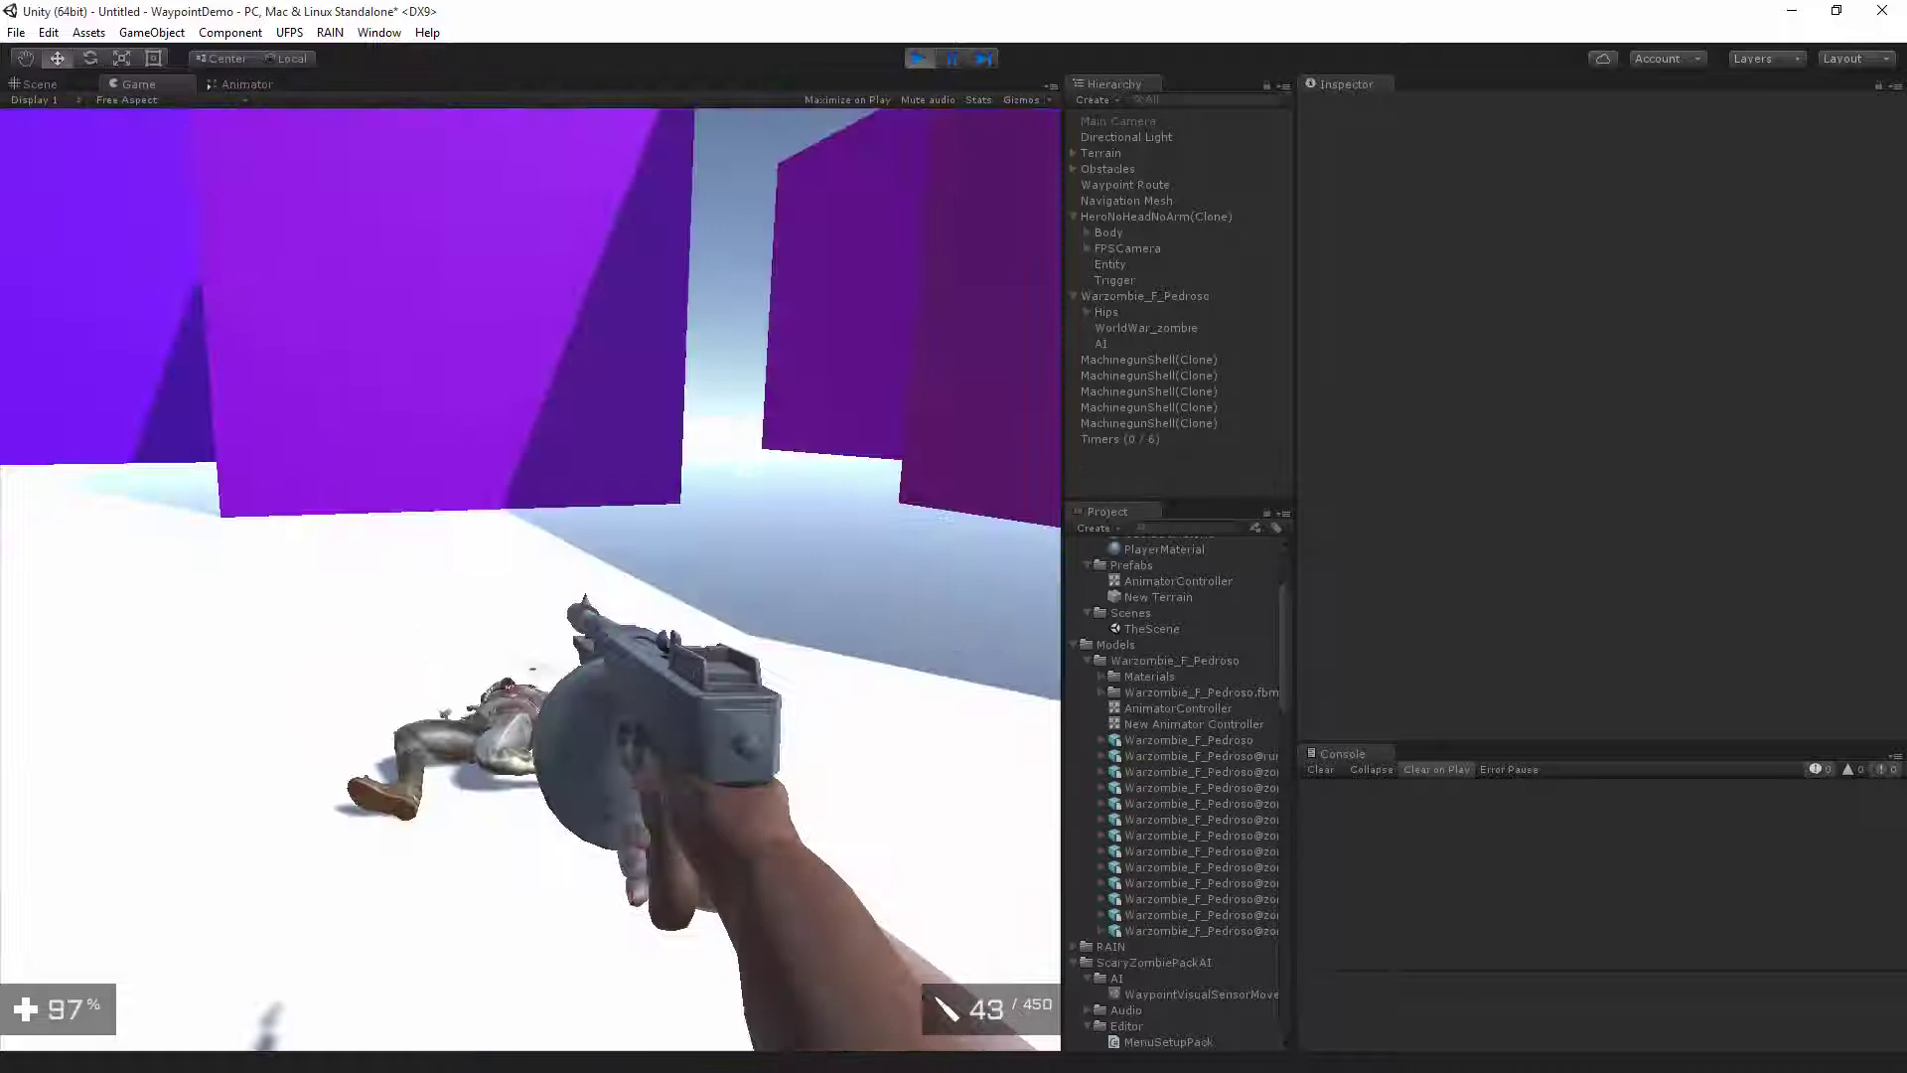
pyautogui.hotkey('ctrl', 'p')
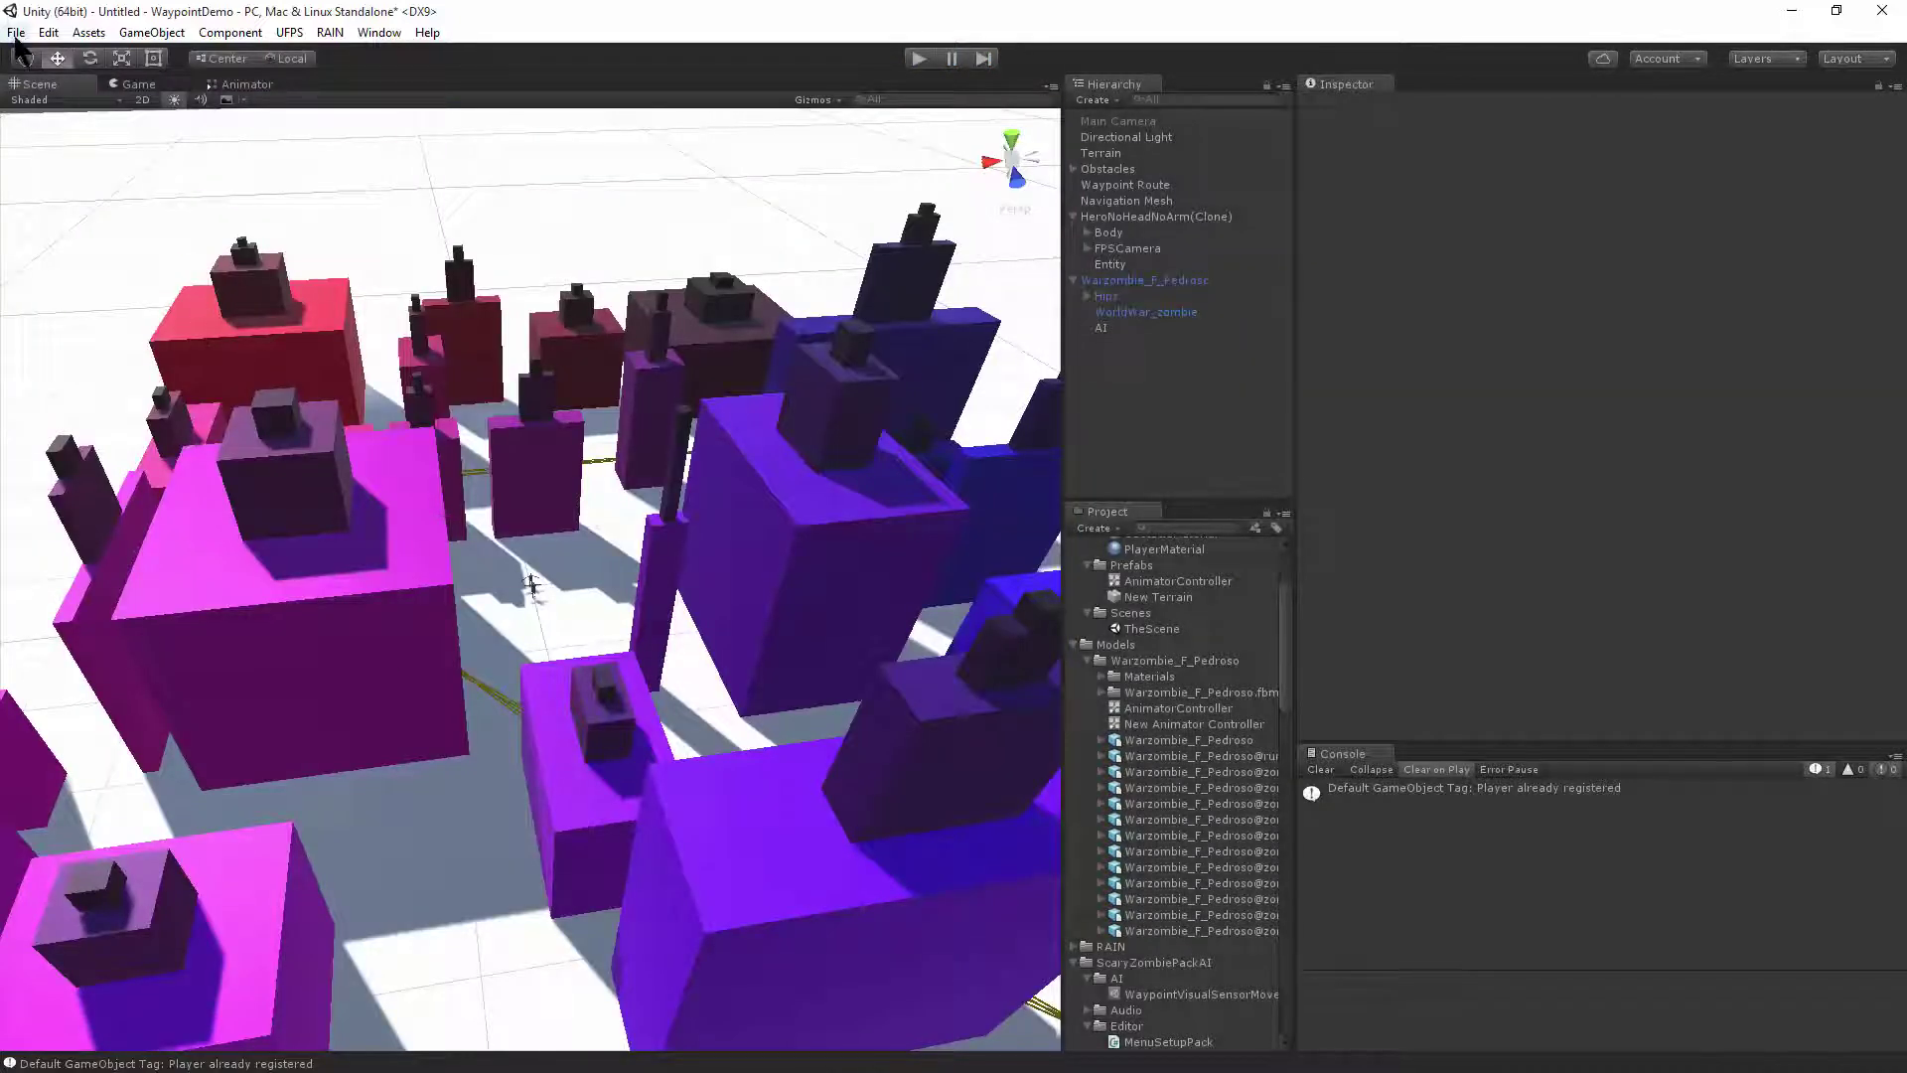
# Start a new scene without saving and build the RAIN Scary Zombie Pack waypoint demo level.
pyautogui.click(16, 33)
pyautogui.click(1013, 587)
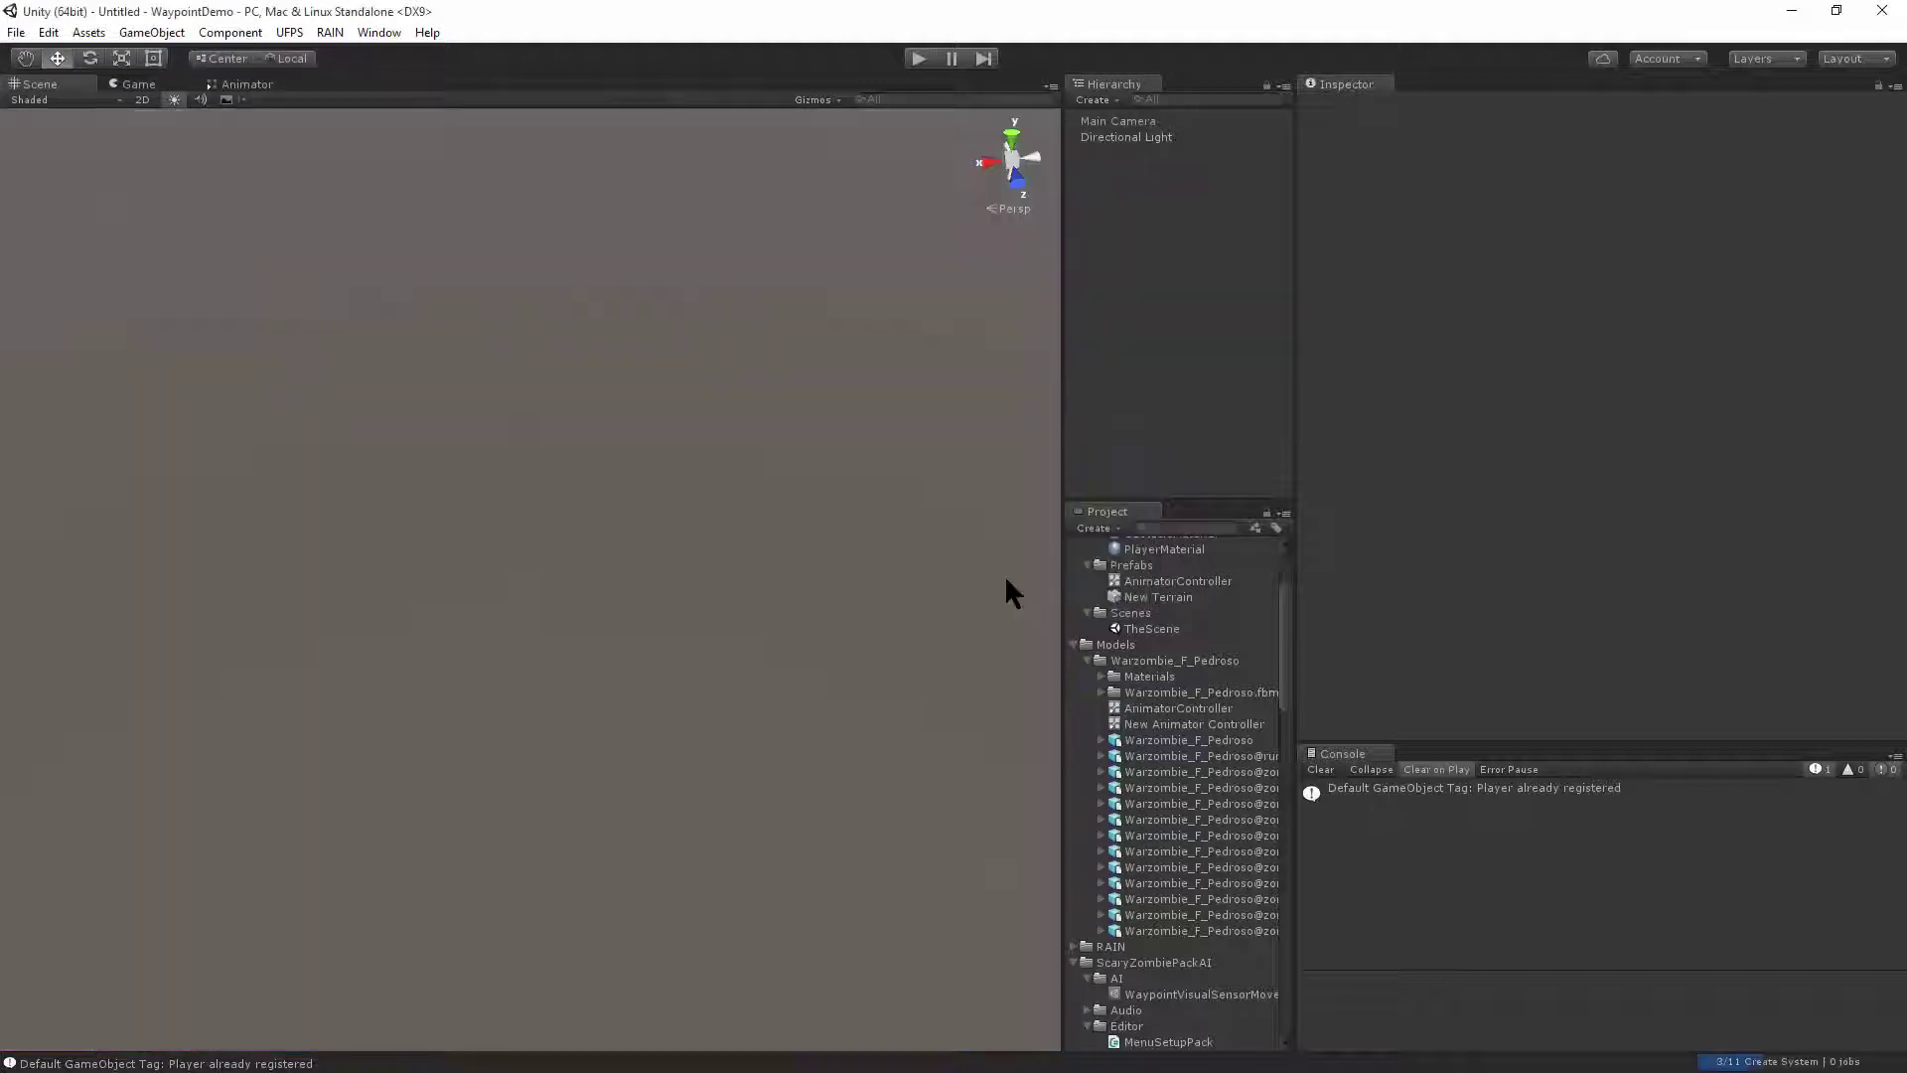
pyautogui.click(330, 33)
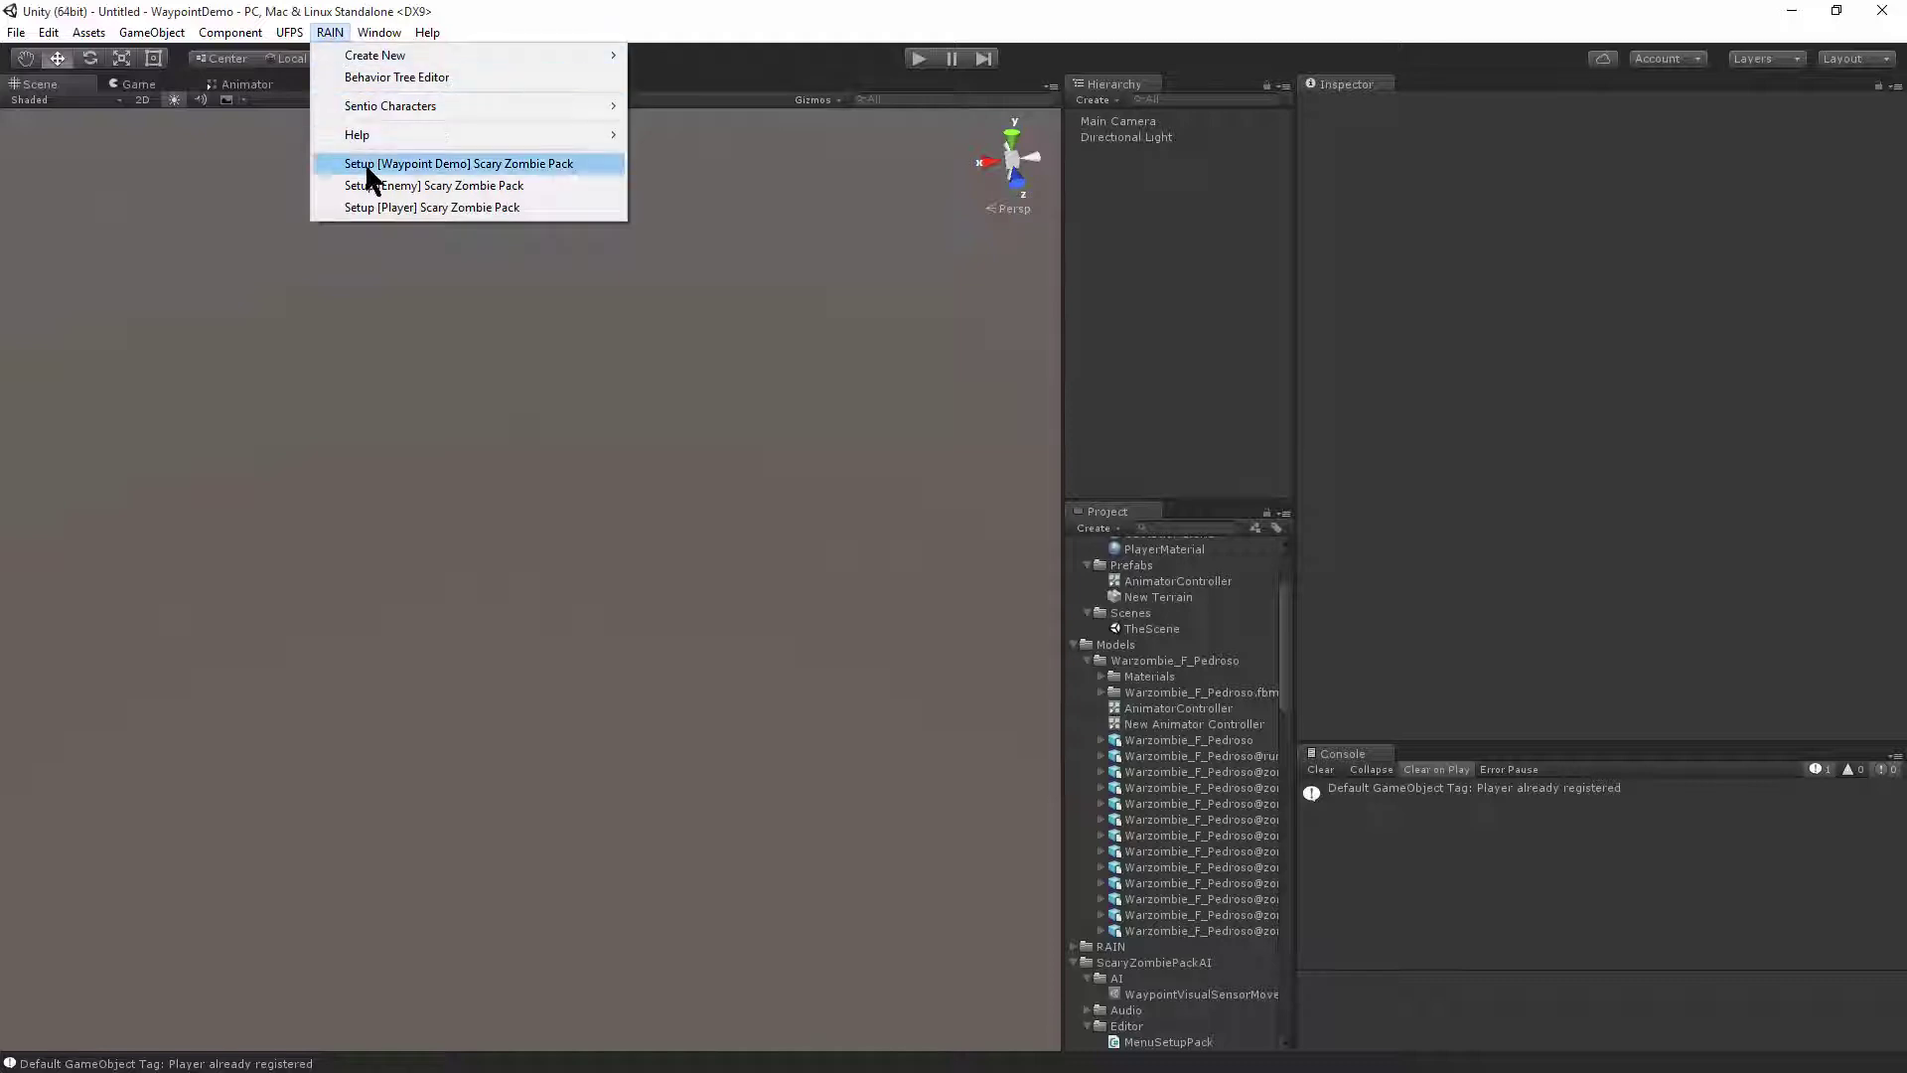
pyautogui.click(534, 167)
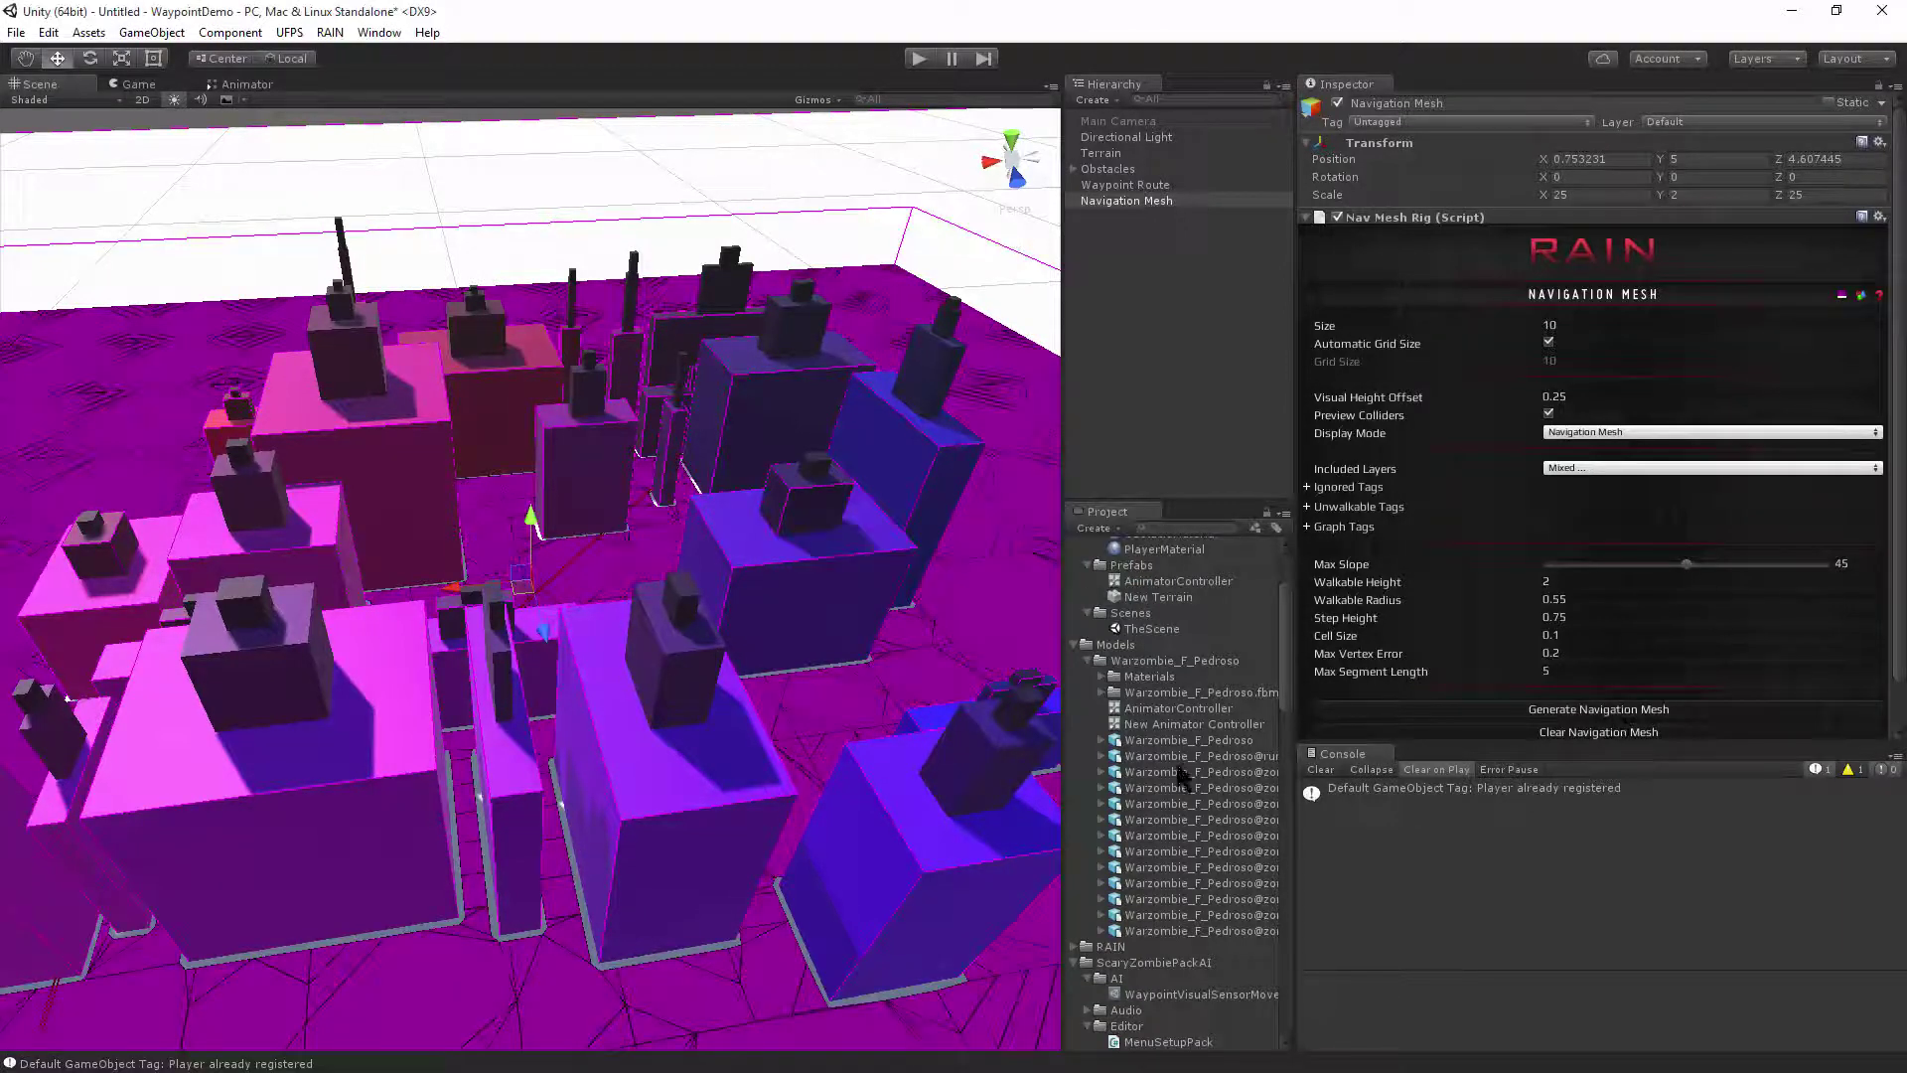
# Create the UFPS Scary Zombie Pack player character in the scene.
pyautogui.click(288, 32)
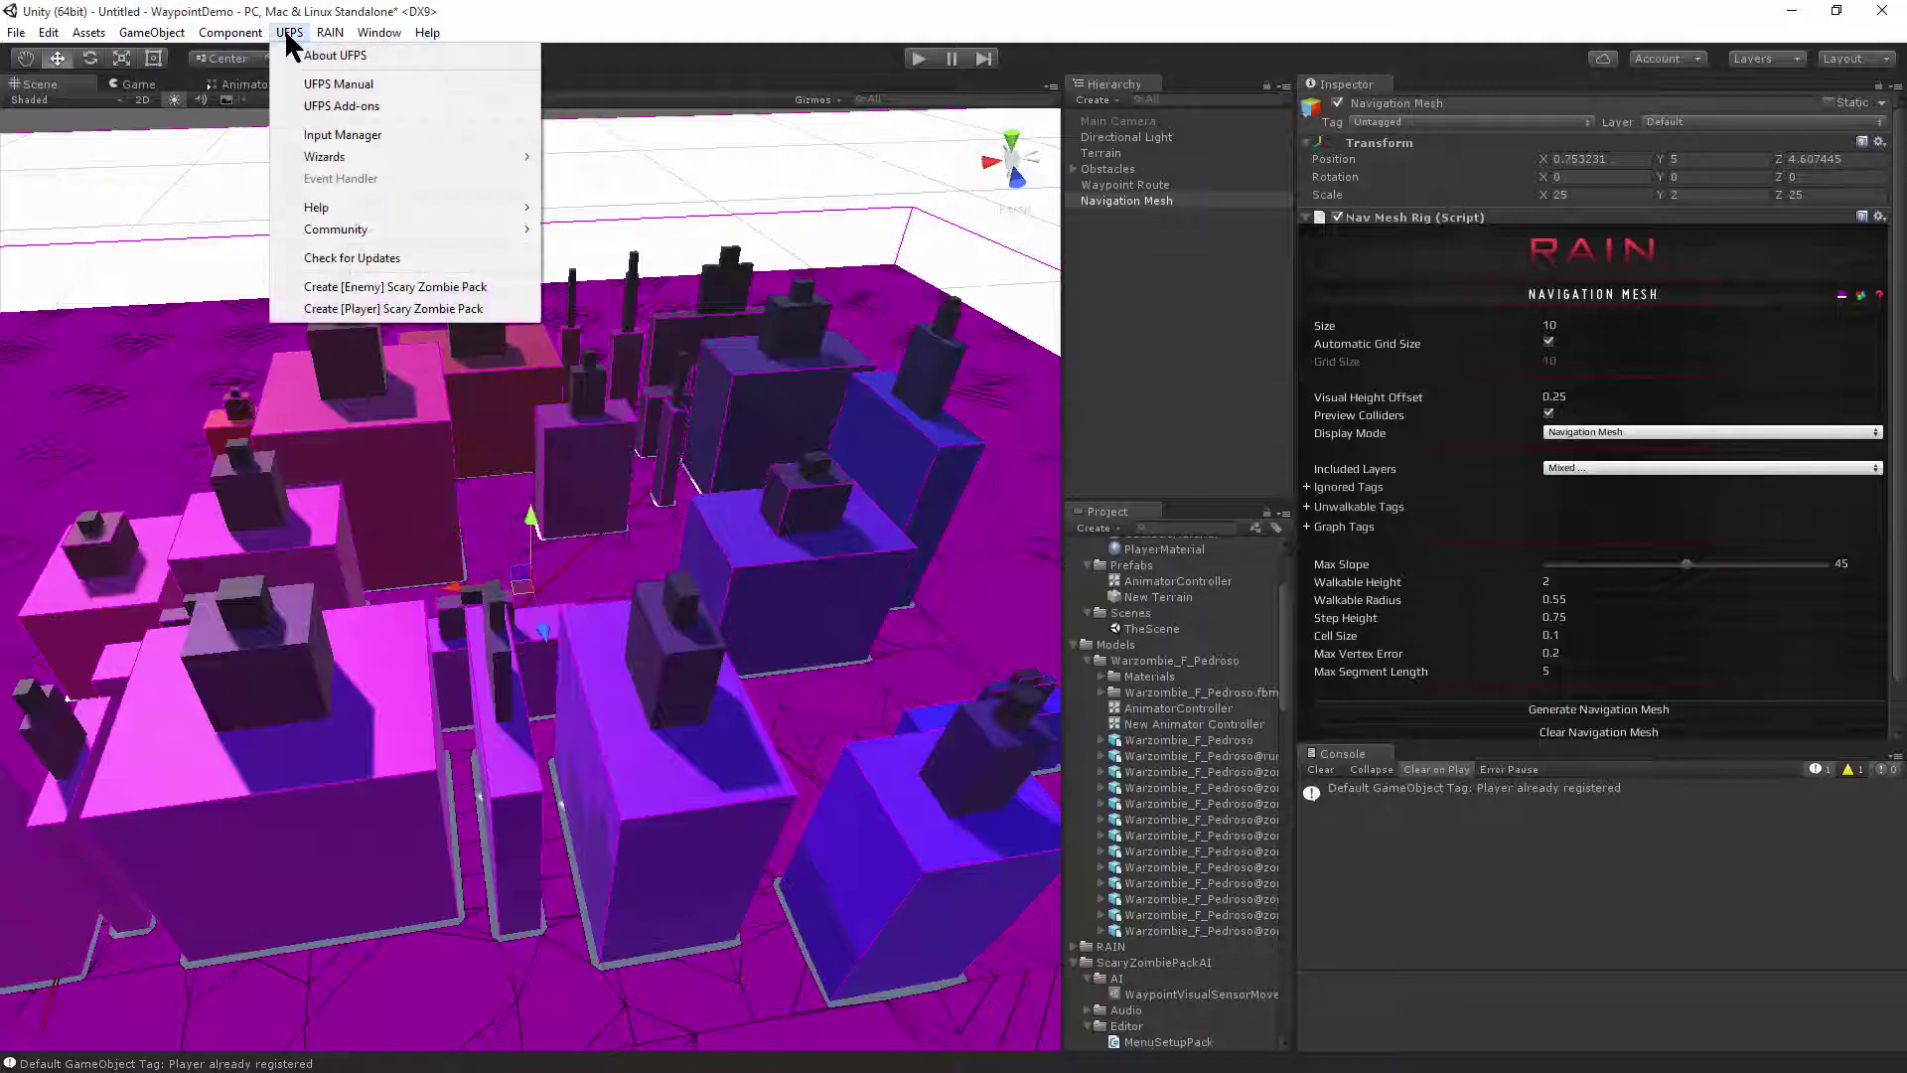
pyautogui.click(400, 309)
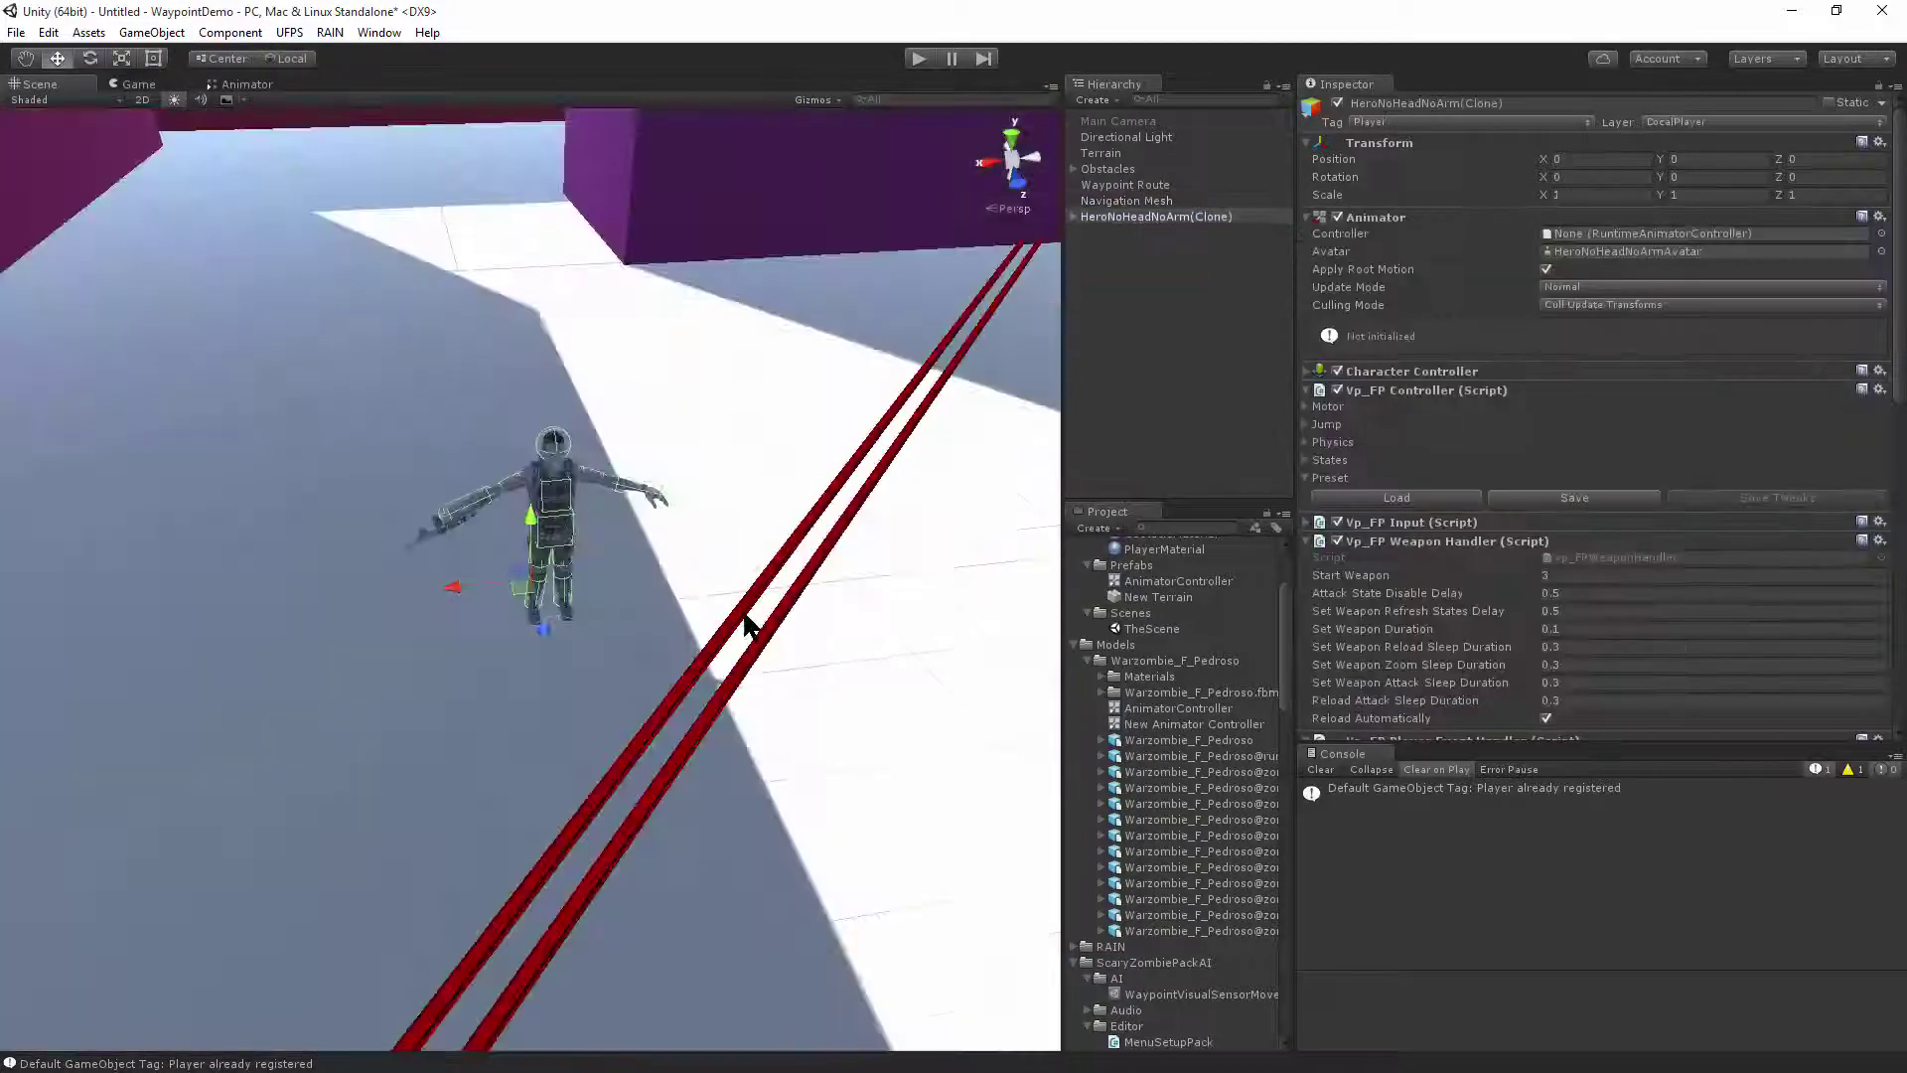
pyautogui.keyDown('alt'); pyautogui.moveTo(750, 626); pyautogui.dragTo(556, 606); pyautogui.keyUp('alt')
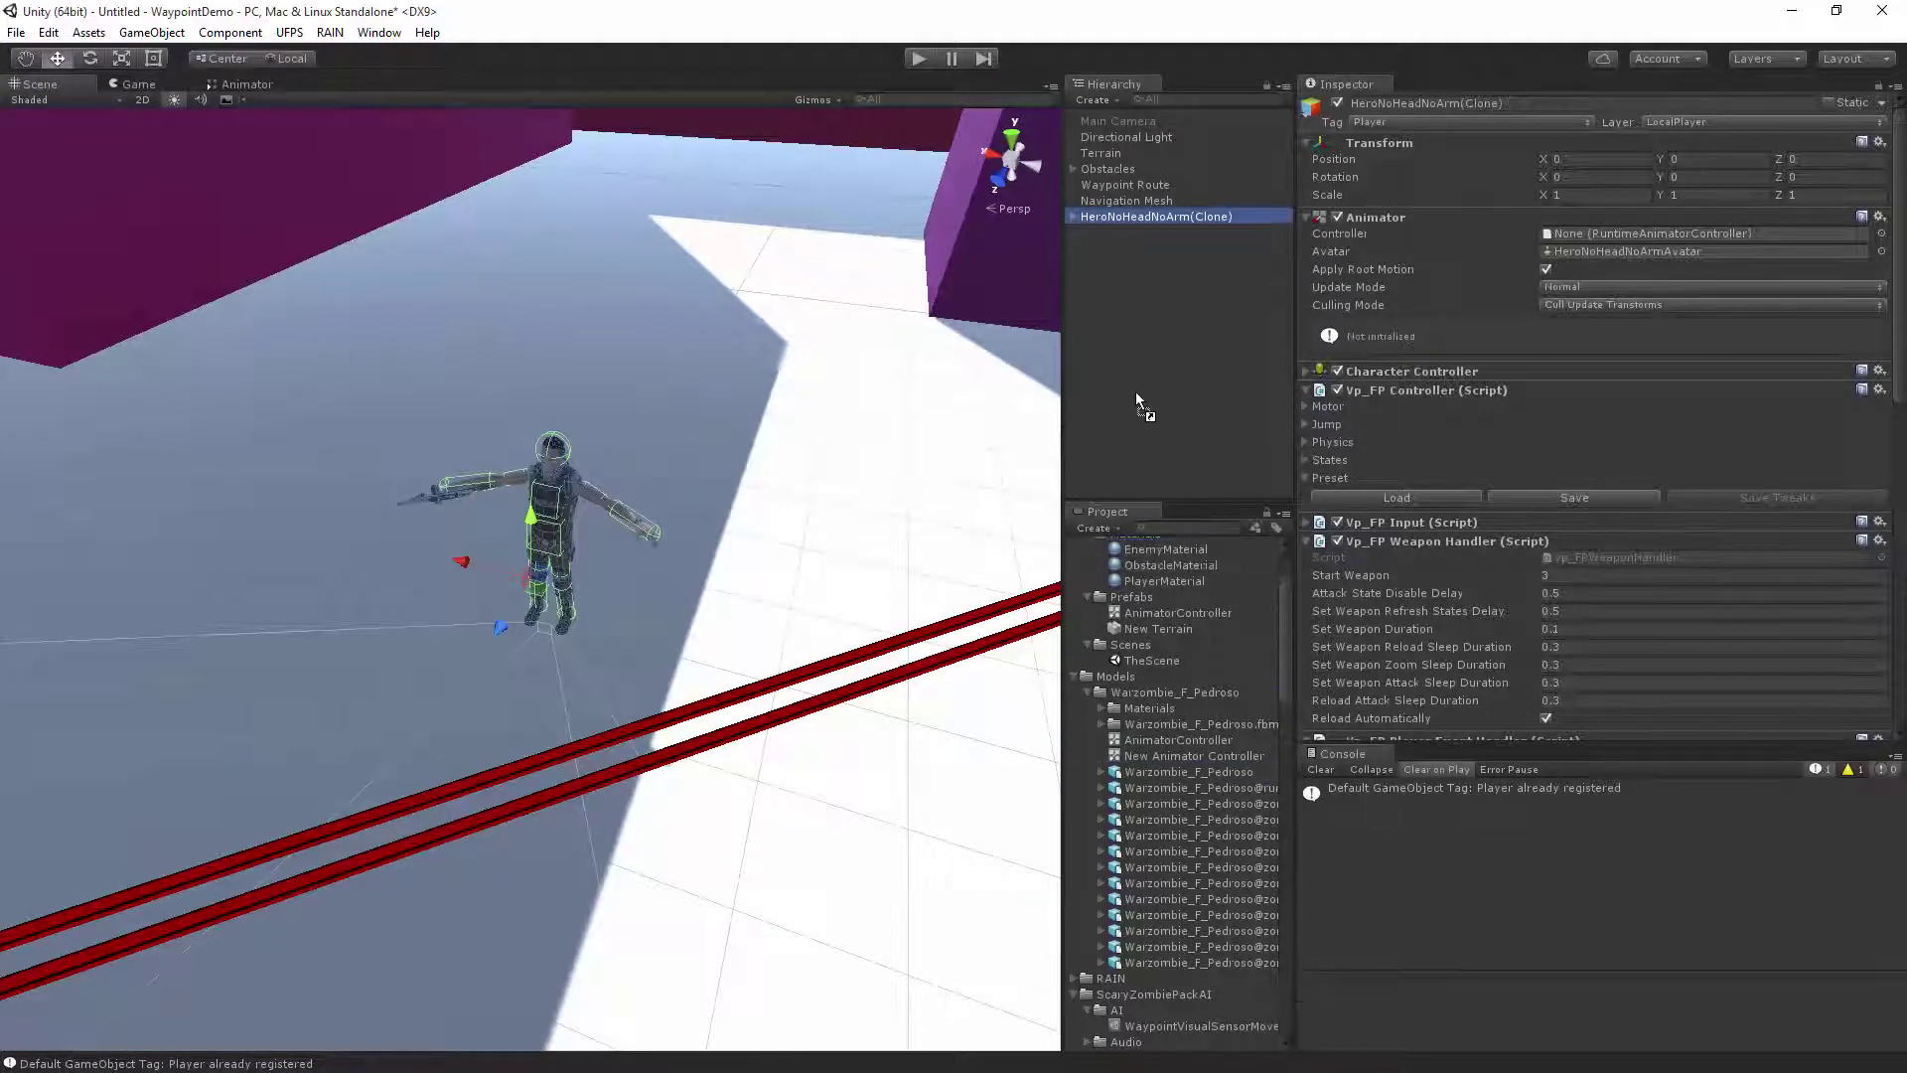
# Place the Warzombie_F_Pedroso model into the scene in front of the player.
pyautogui.moveTo(1168, 745); pyautogui.dragTo(1135, 391)
pyautogui.moveTo(715, 557)
pyautogui.keyDown('alt'); pyautogui.mouseDown()
pyautogui.moveTo(580, 558)
pyautogui.moveTo(776, 737)
pyautogui.moveTo(762, 819)
pyautogui.mouseUp(); pyautogui.keyUp('alt')
pyautogui.moveTo(763, 820); pyautogui.dragTo(810, 763, button='middle')
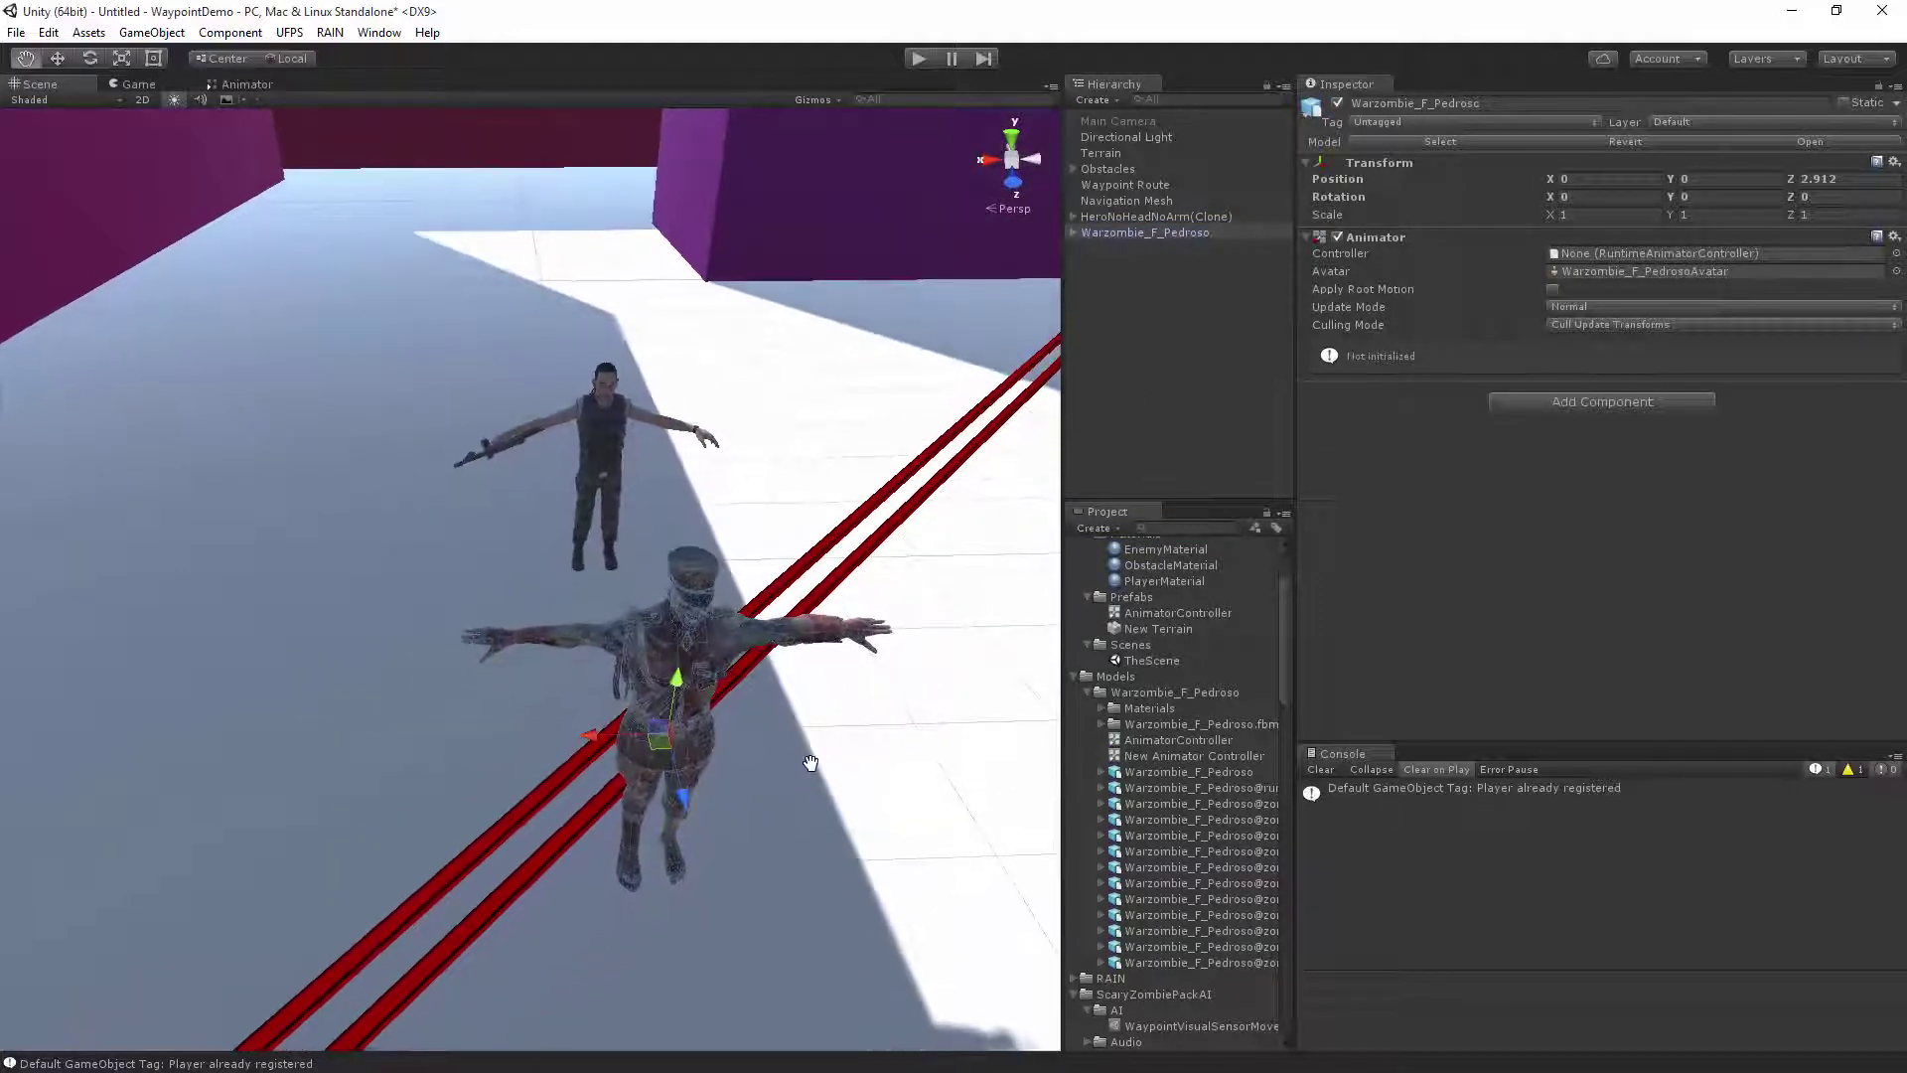
# Apply UFPS and RAIN Scary Zombie Pack enemy setups to the zombie, overwriting its animator controller.
pyautogui.click(289, 32)
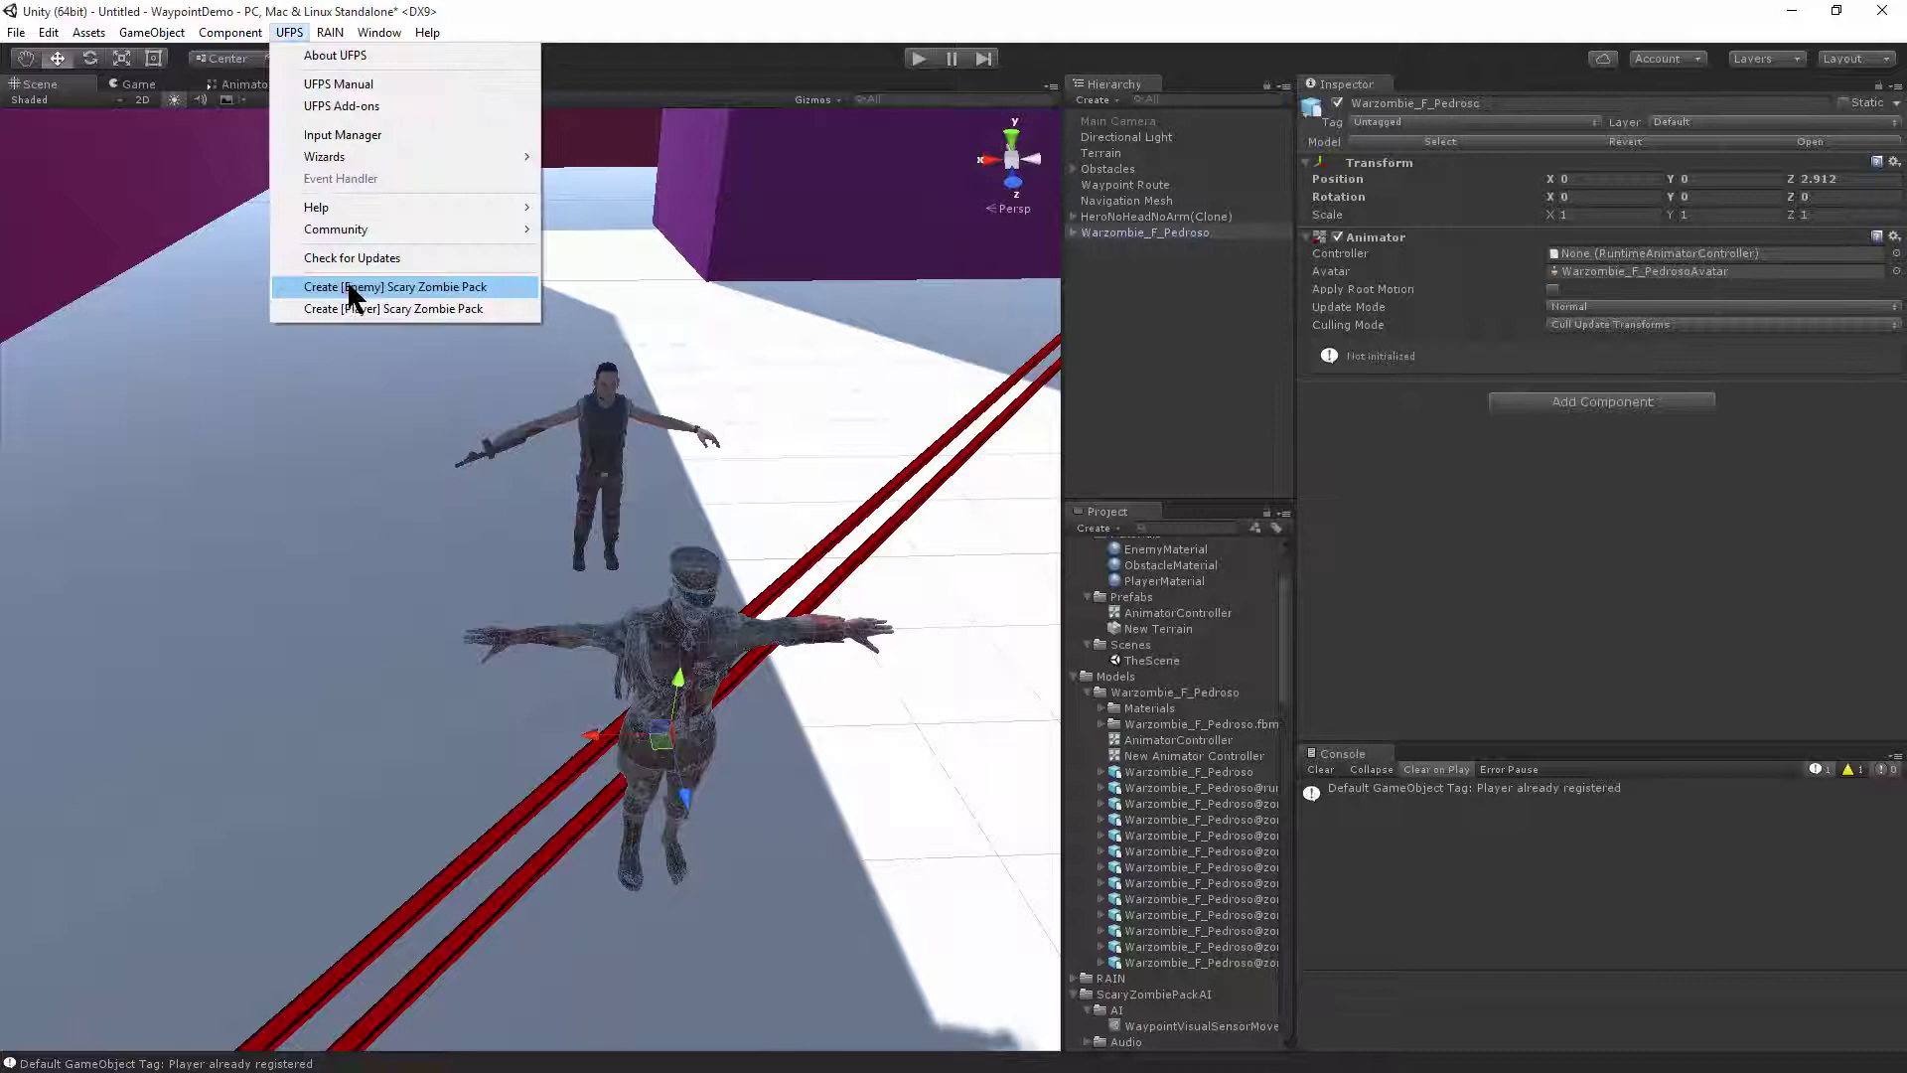
pyautogui.click(353, 288)
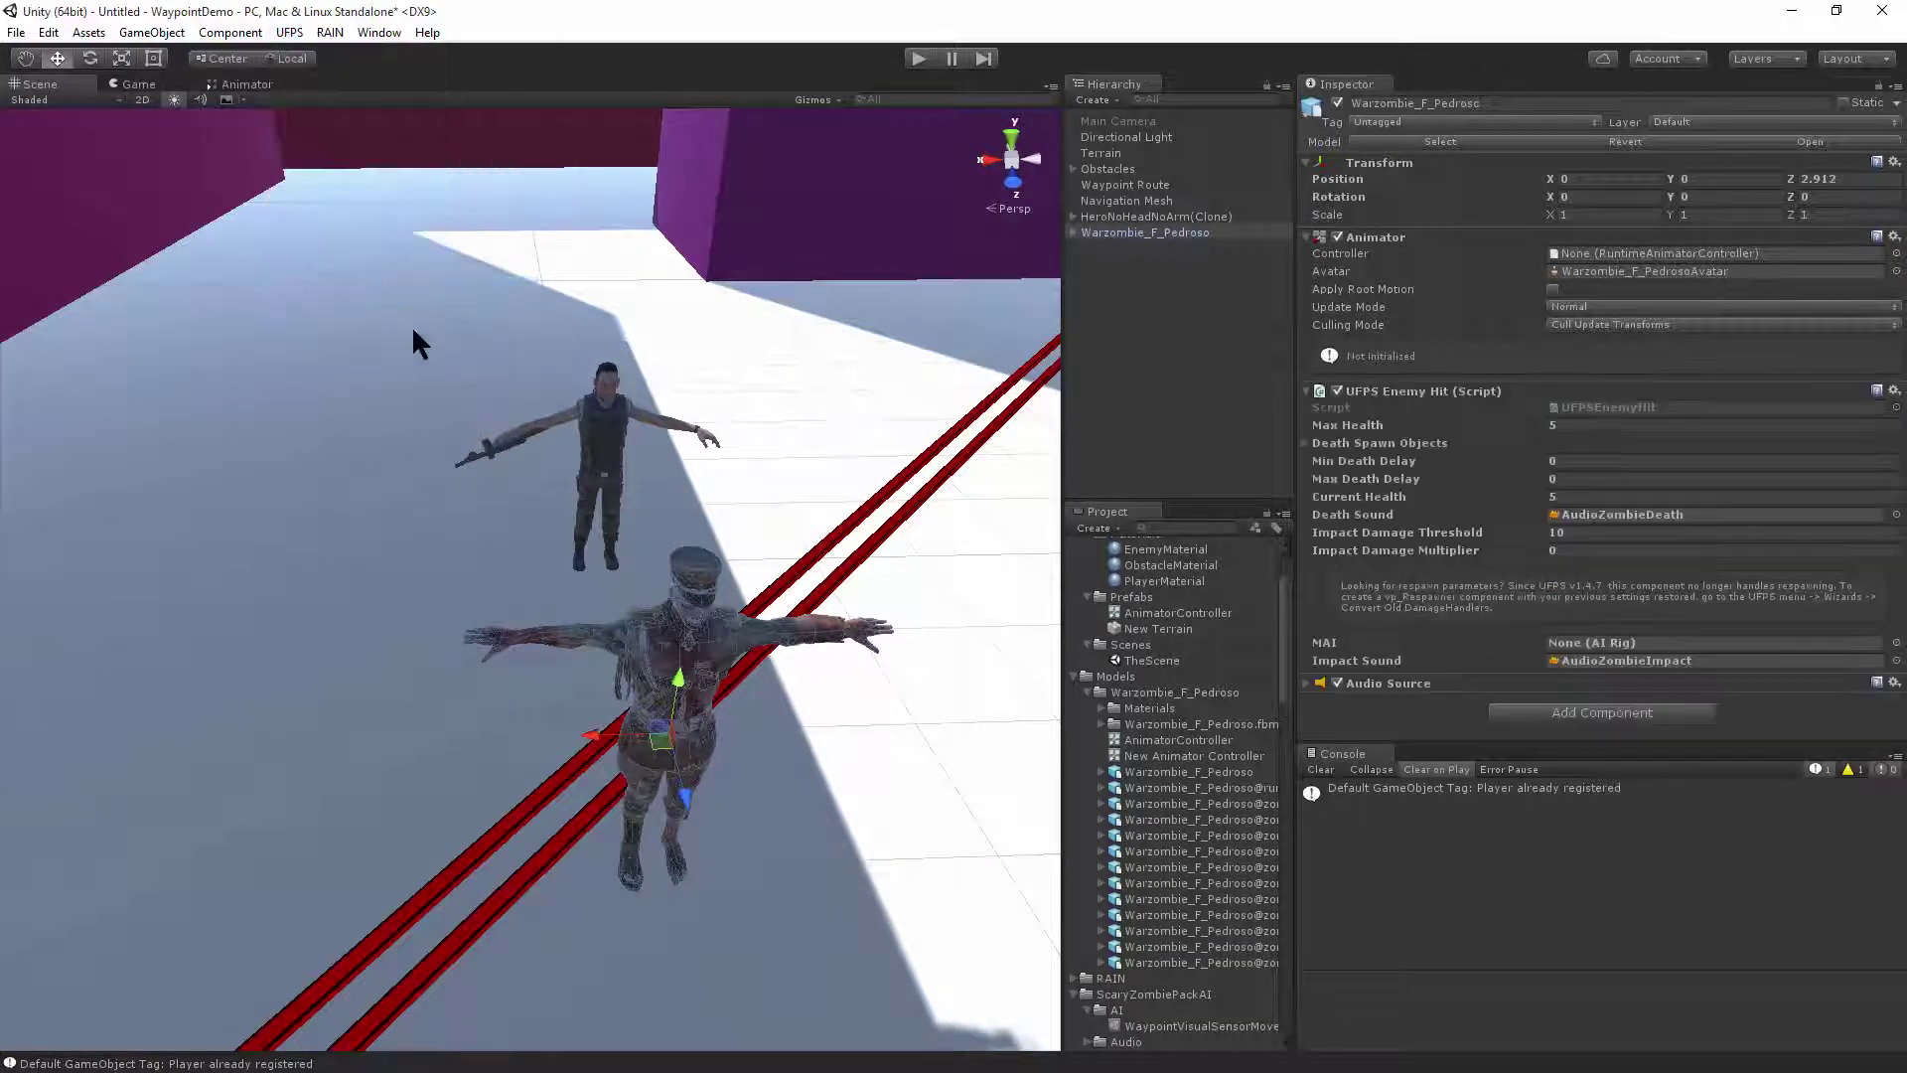
pyautogui.click(330, 33)
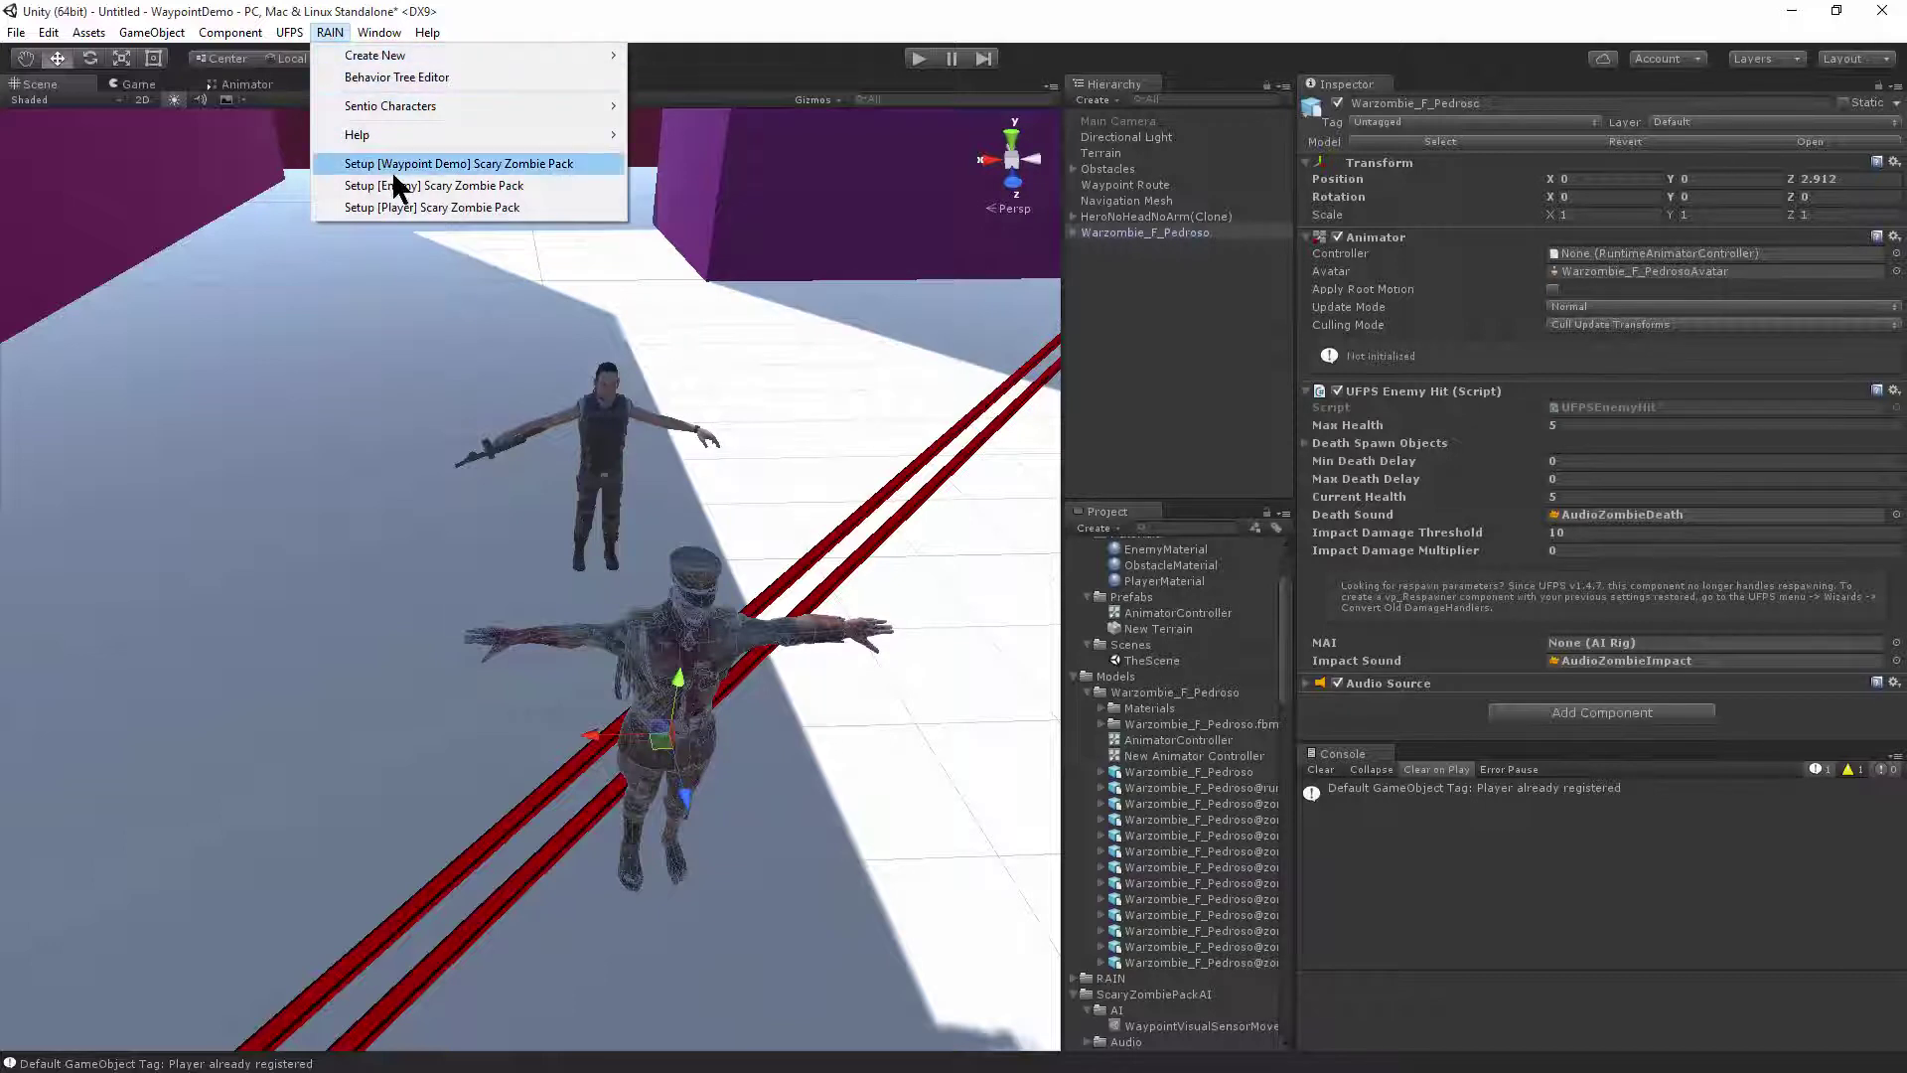
pyautogui.click(443, 185)
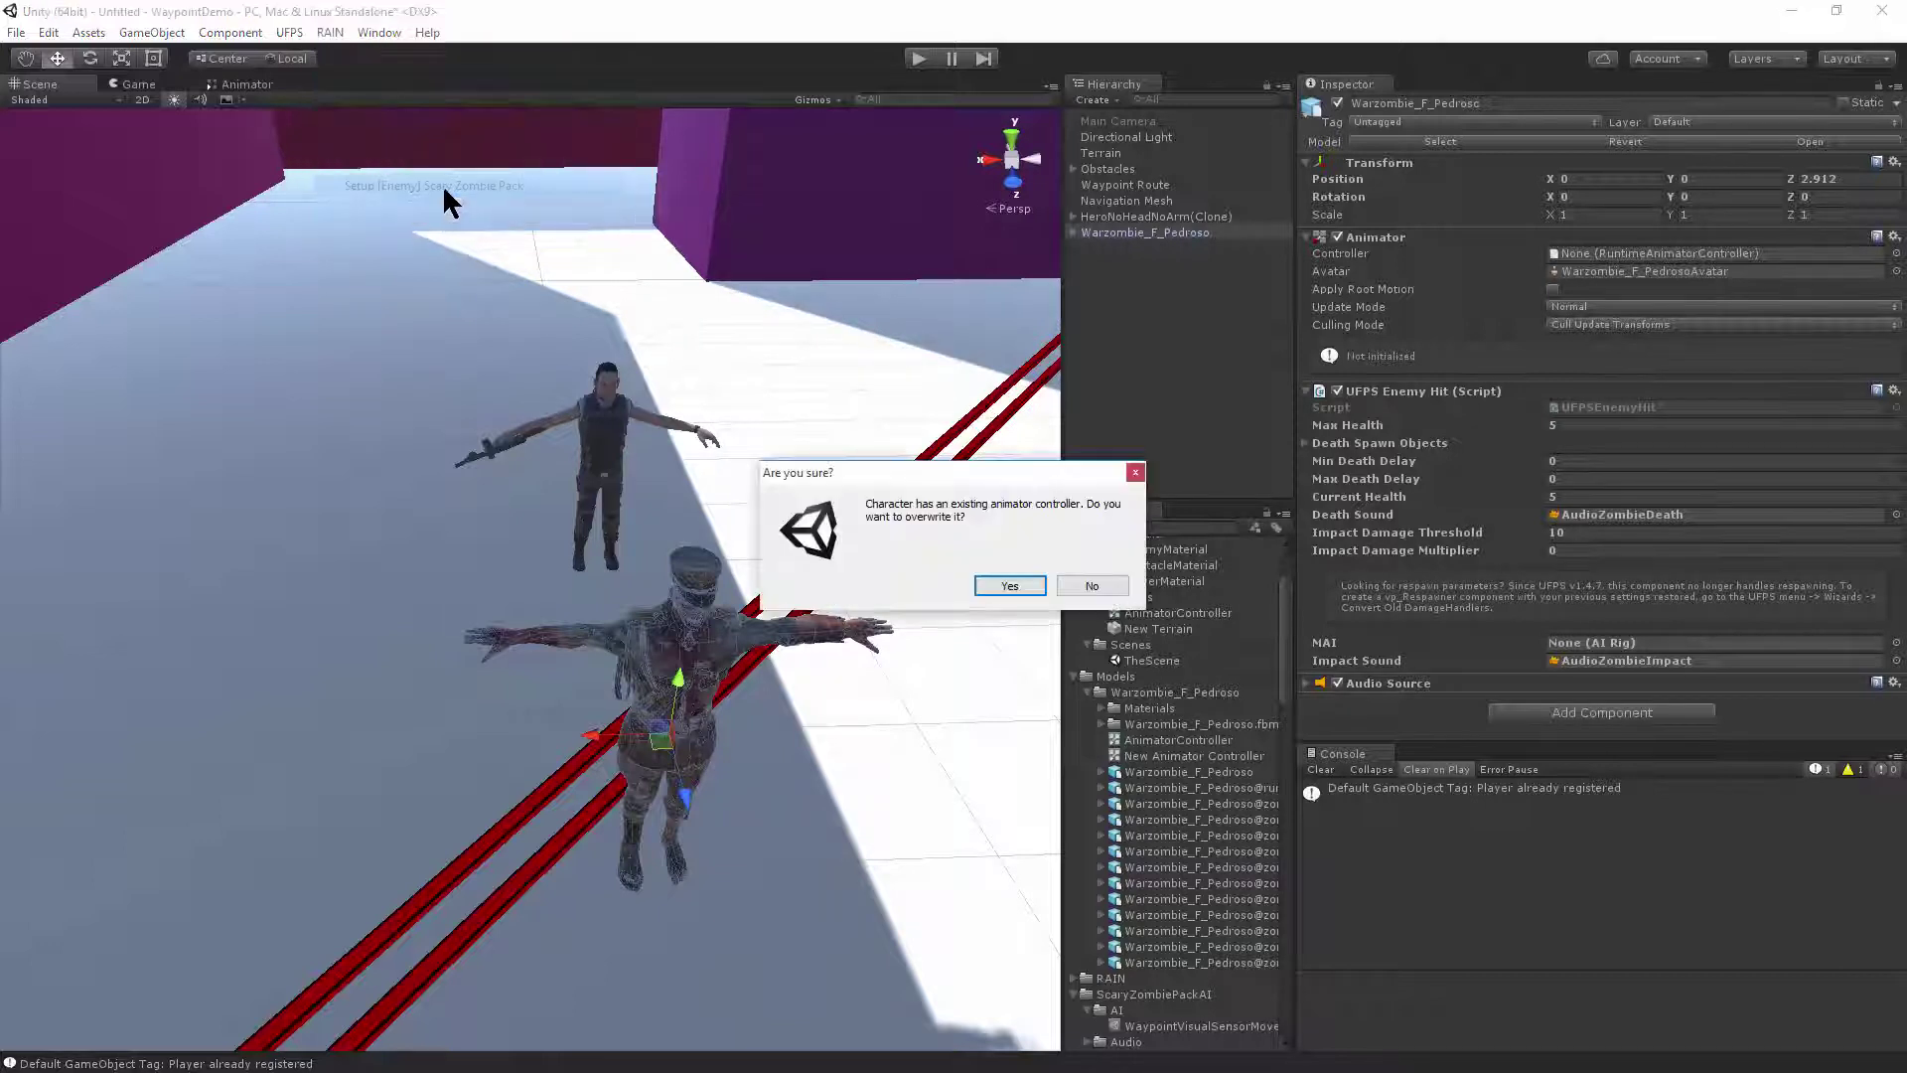
pyautogui.click(987, 587)
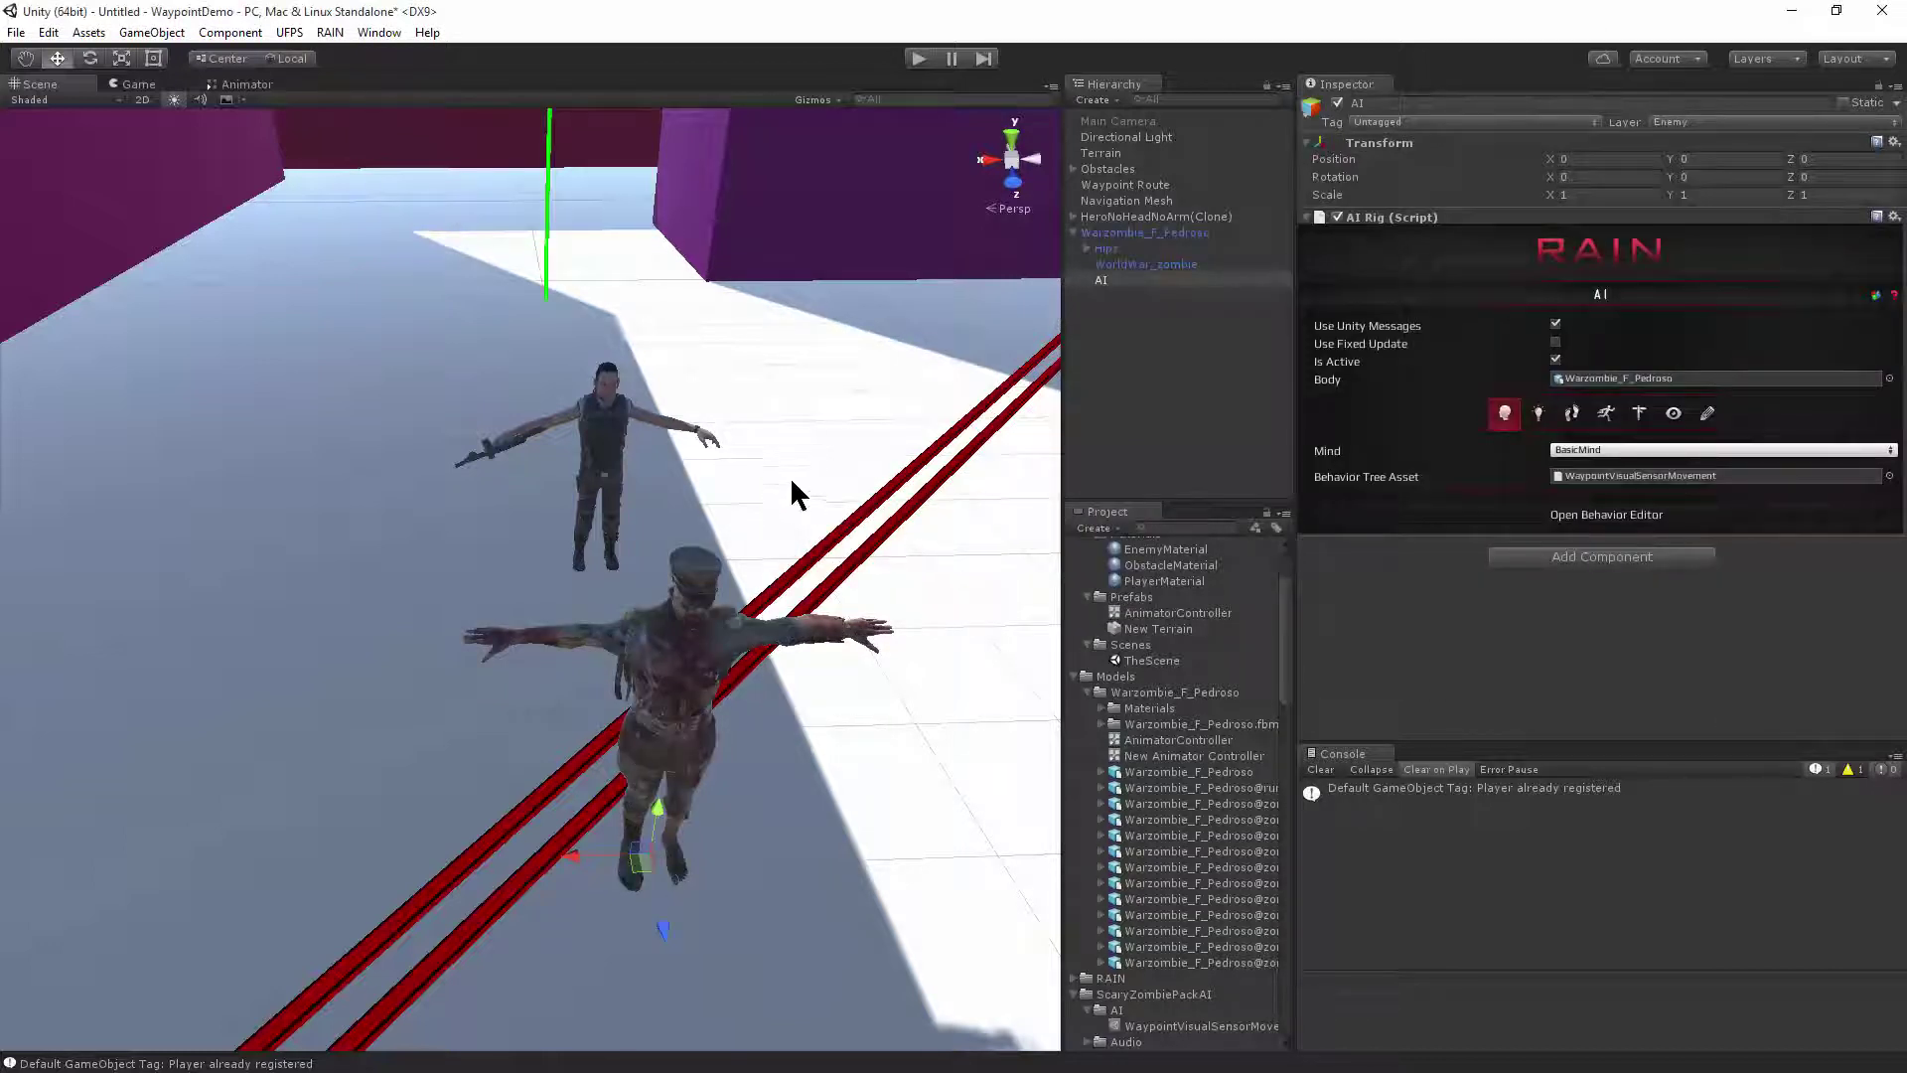
# Give HeroNoHeadNoArm(Clone) a RAIN player entity, then start Play mode.
pyautogui.click(671, 433)
pyautogui.click(329, 31)
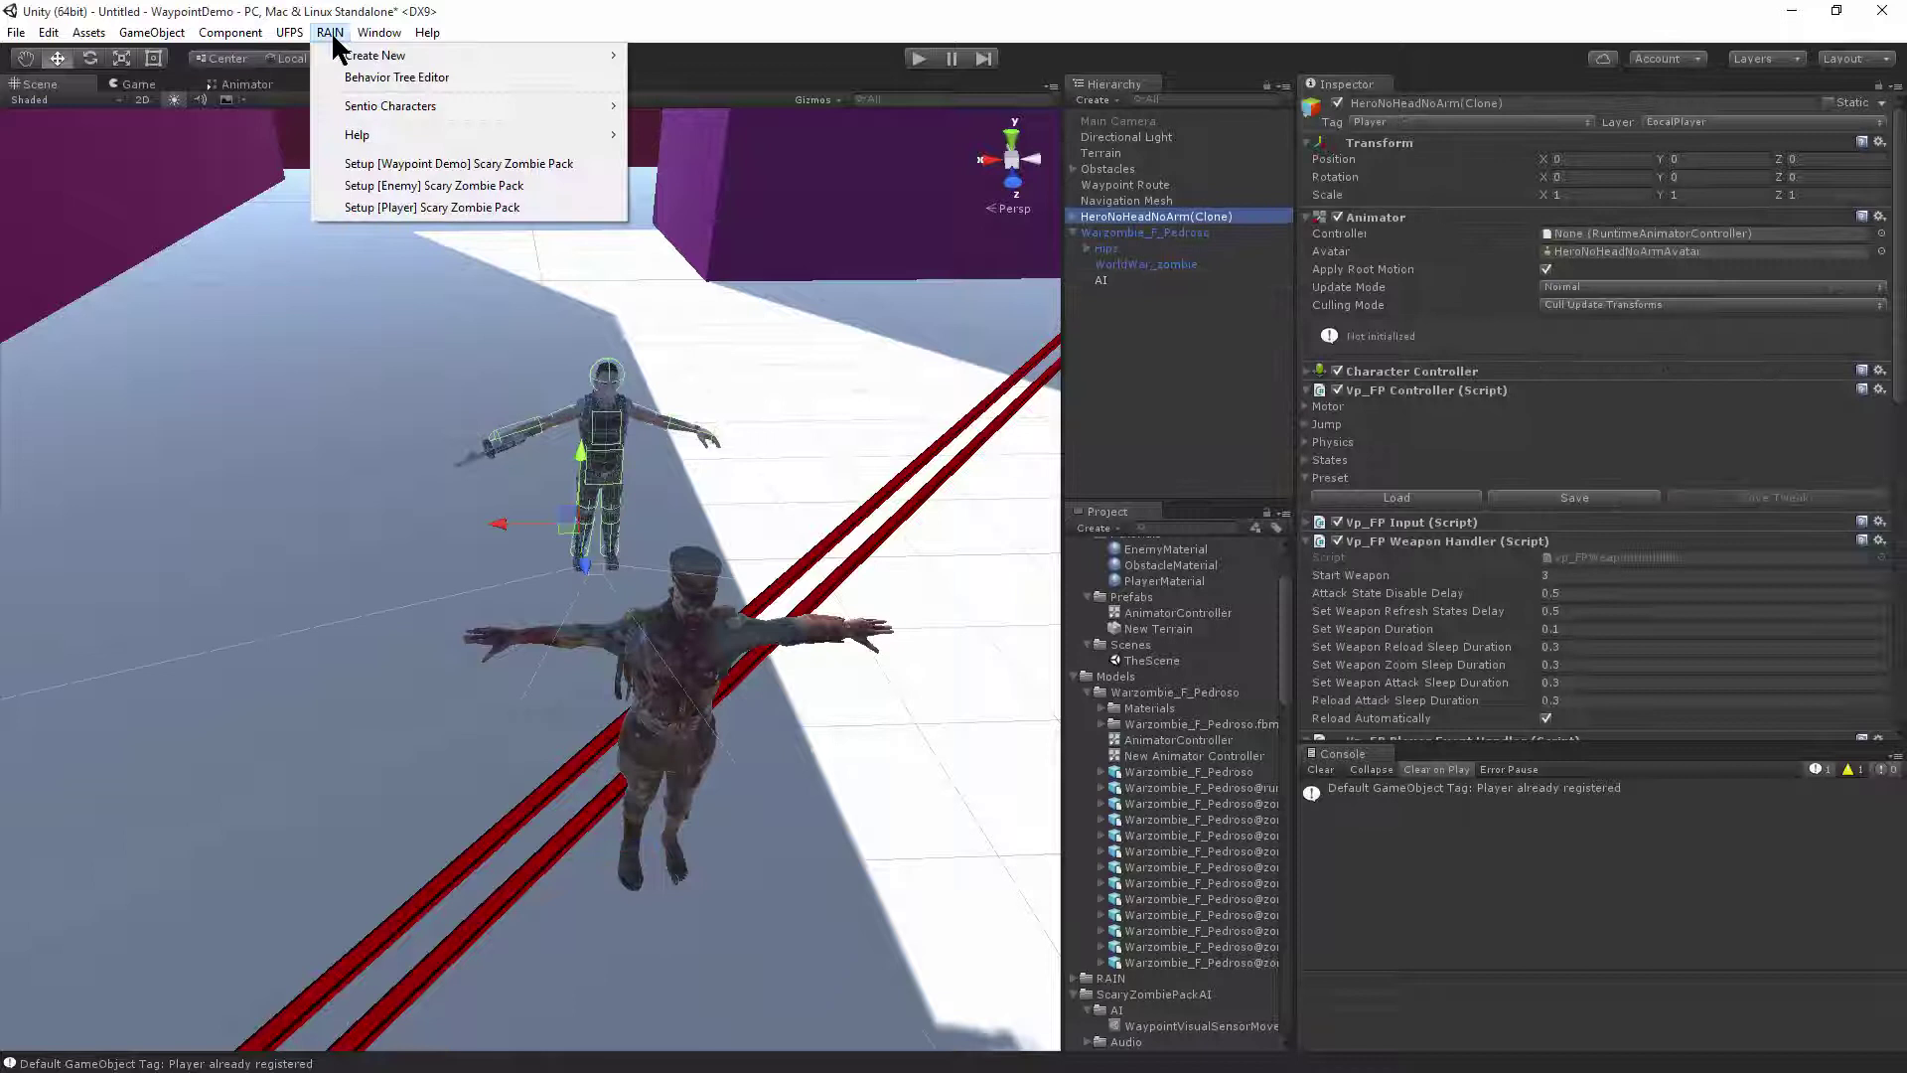
pyautogui.click(390, 206)
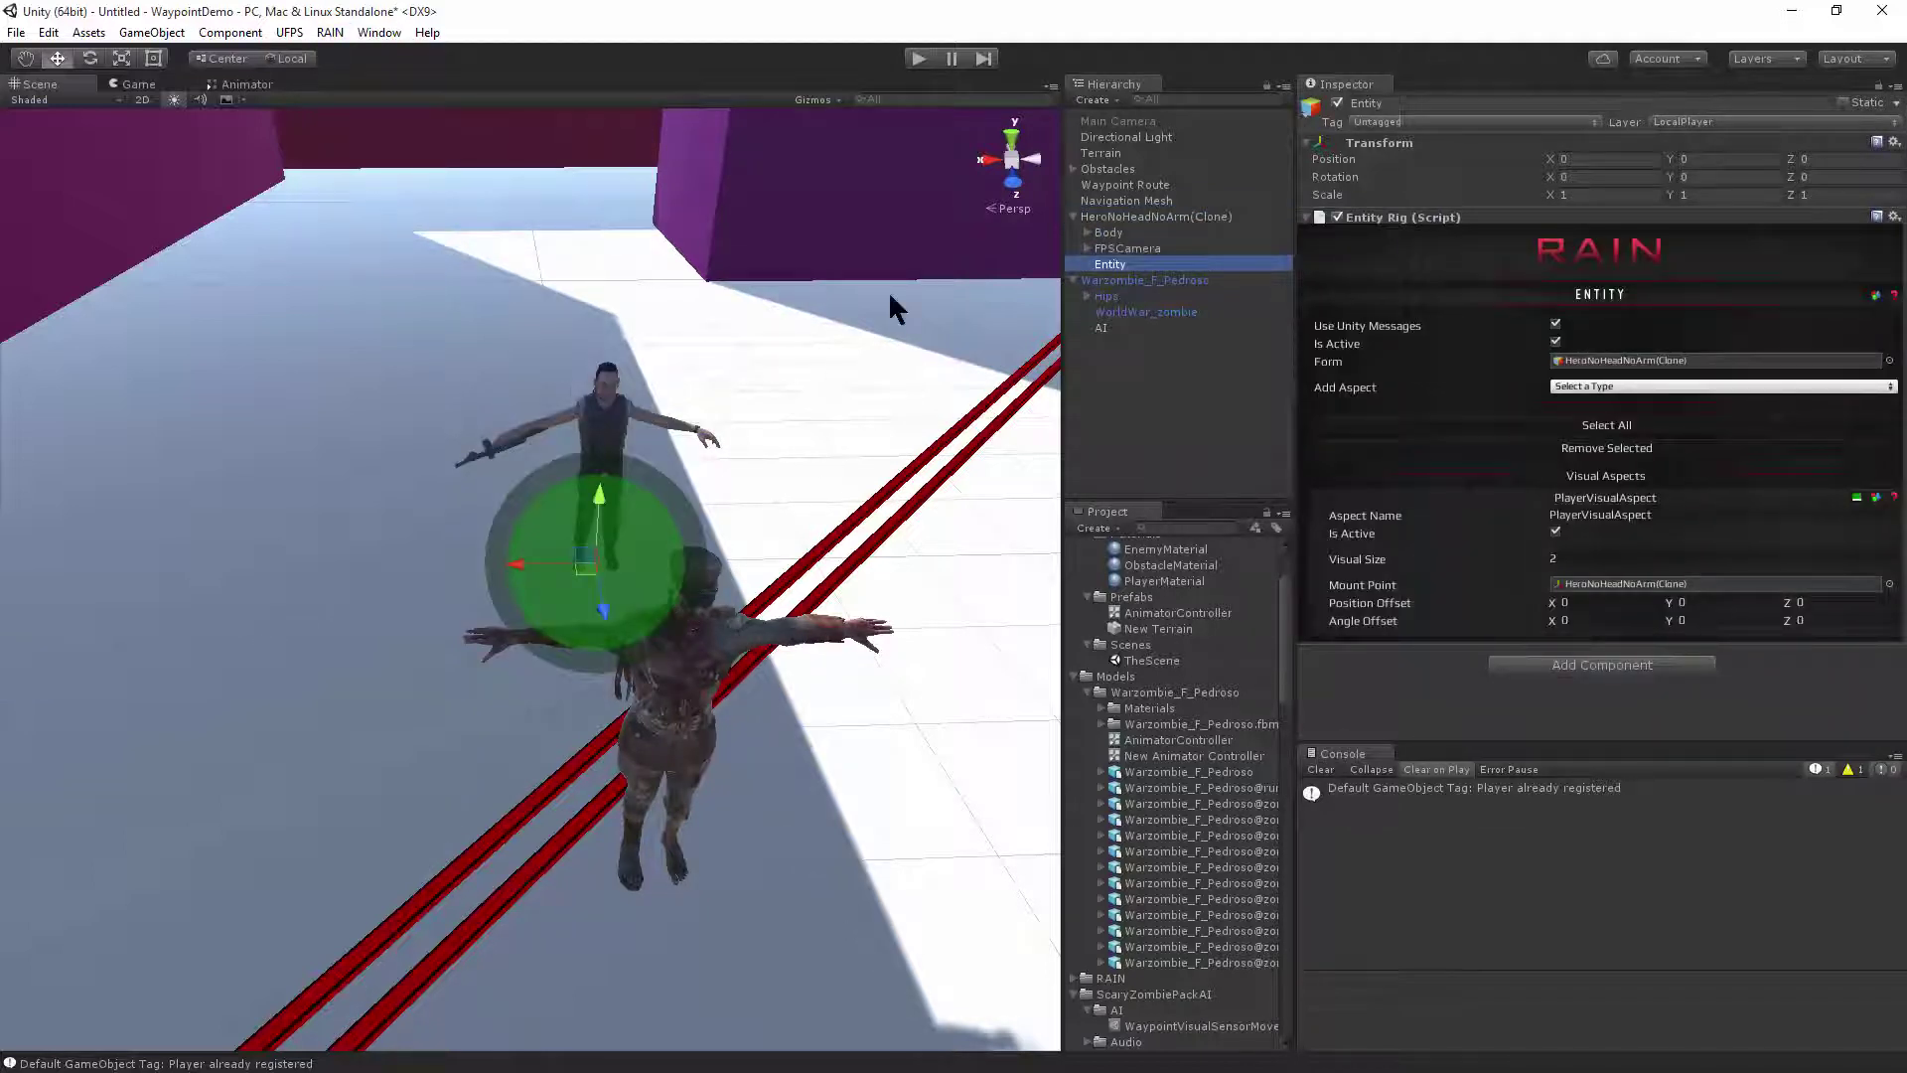
pyautogui.click(915, 62)
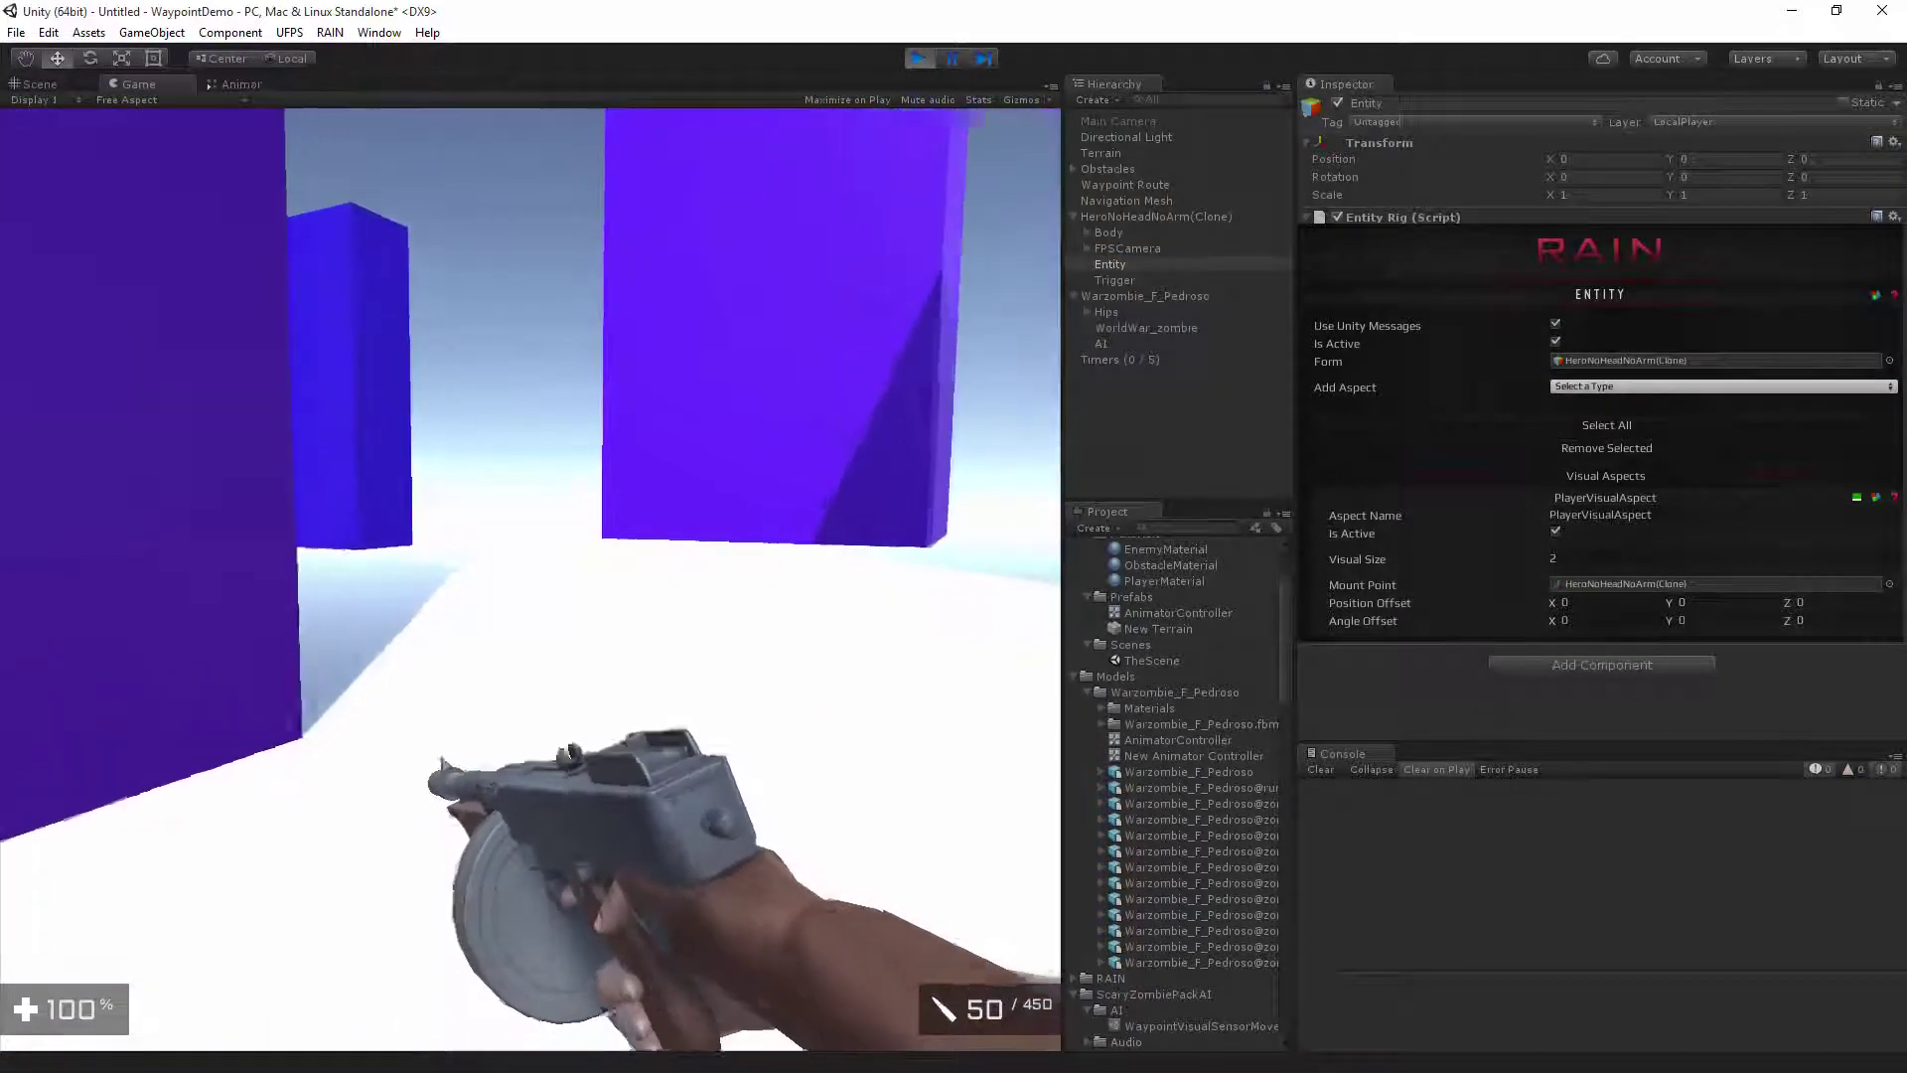
# Walk forward, shoot the zombie until it collapses dead, then exit Play mode.
pyautogui.press('w')
pyautogui.click(530, 578)
pyautogui.click(530, 578)
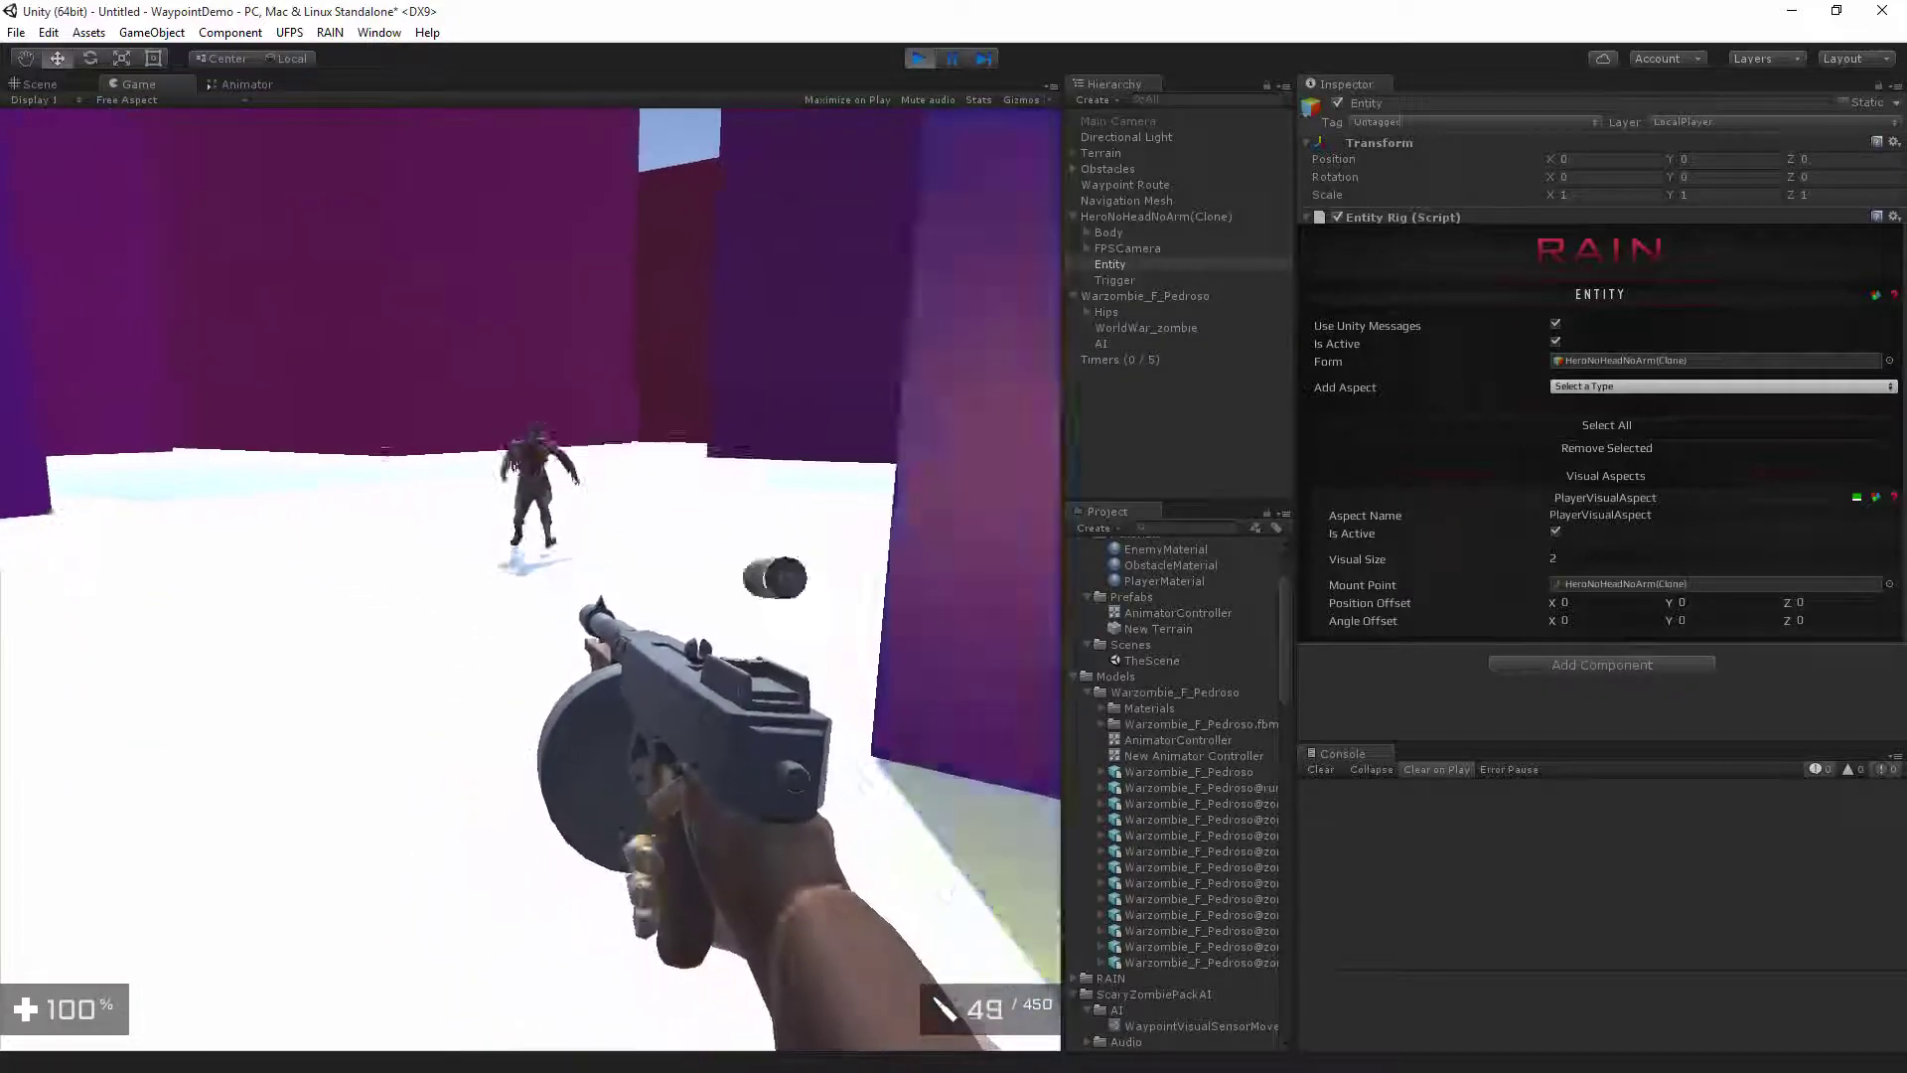
pyautogui.click(530, 578)
pyautogui.click(531, 578)
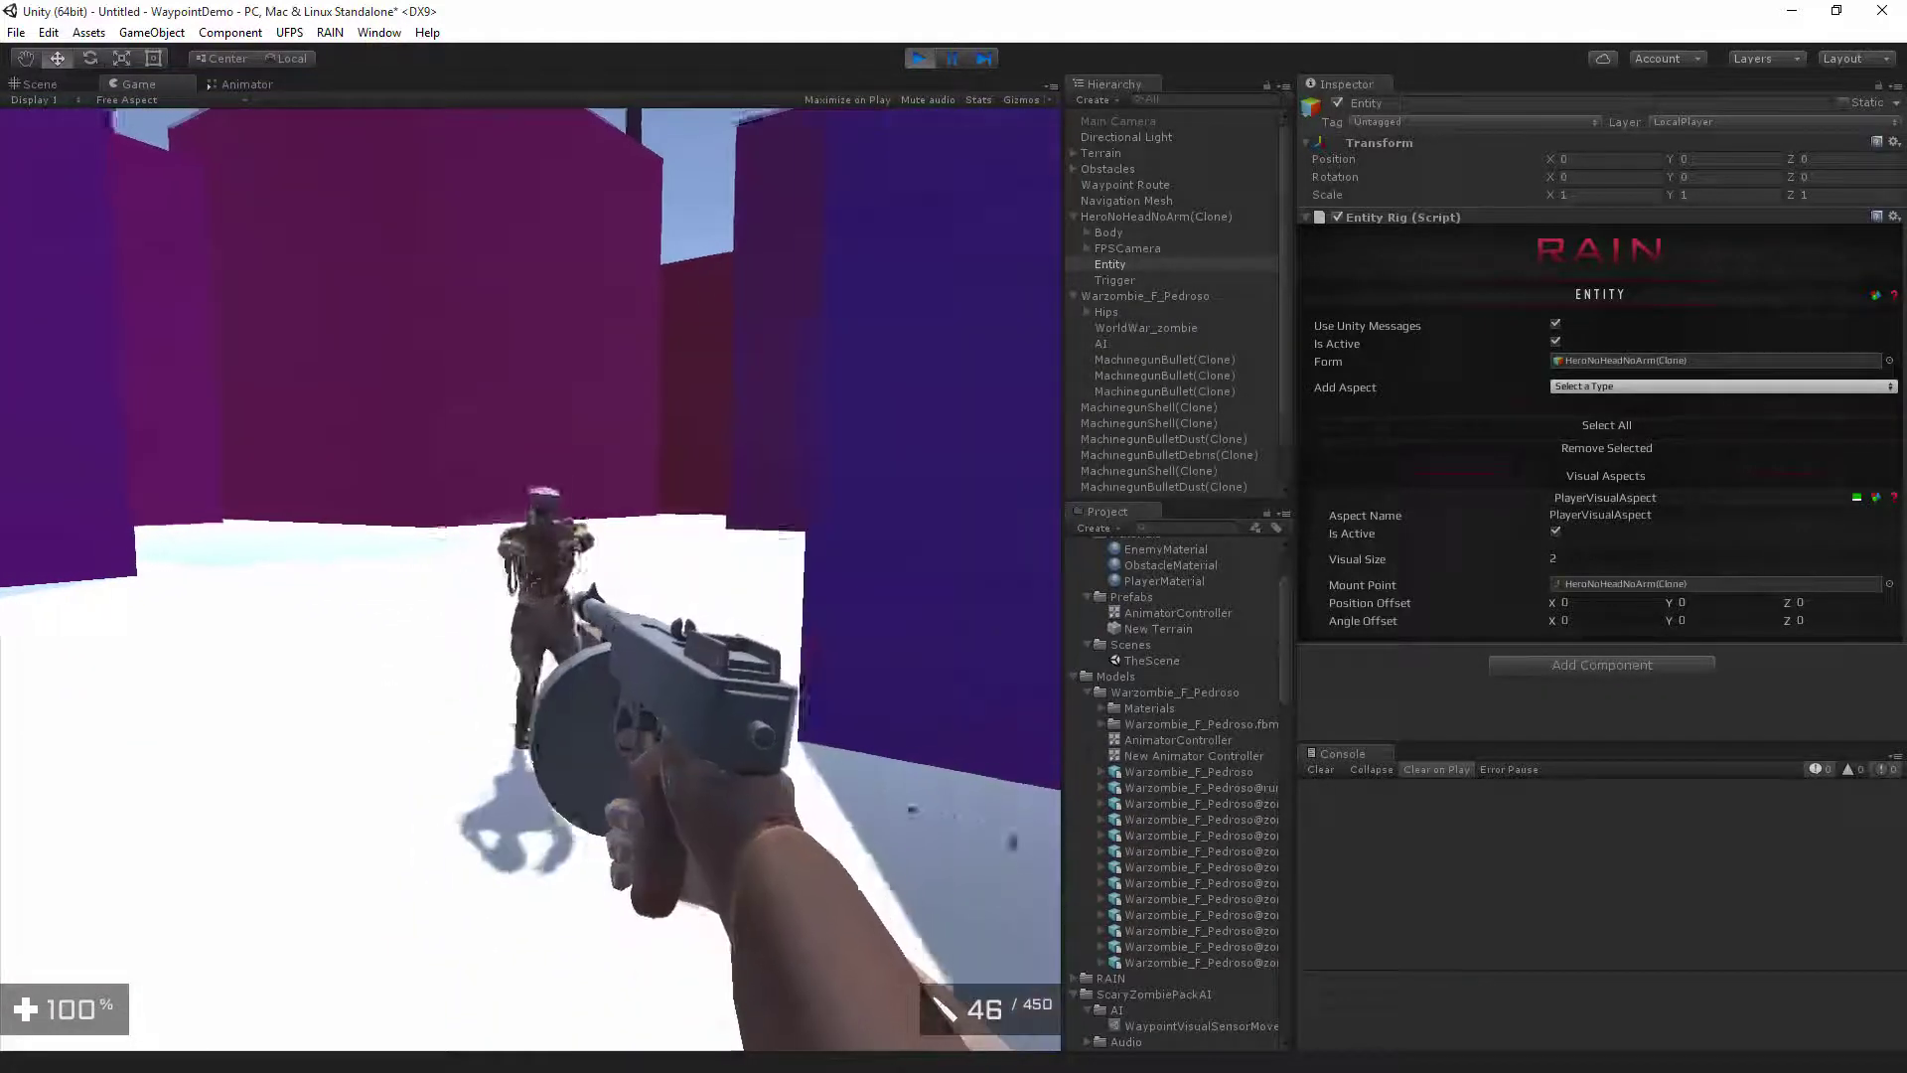
pyautogui.click(531, 579)
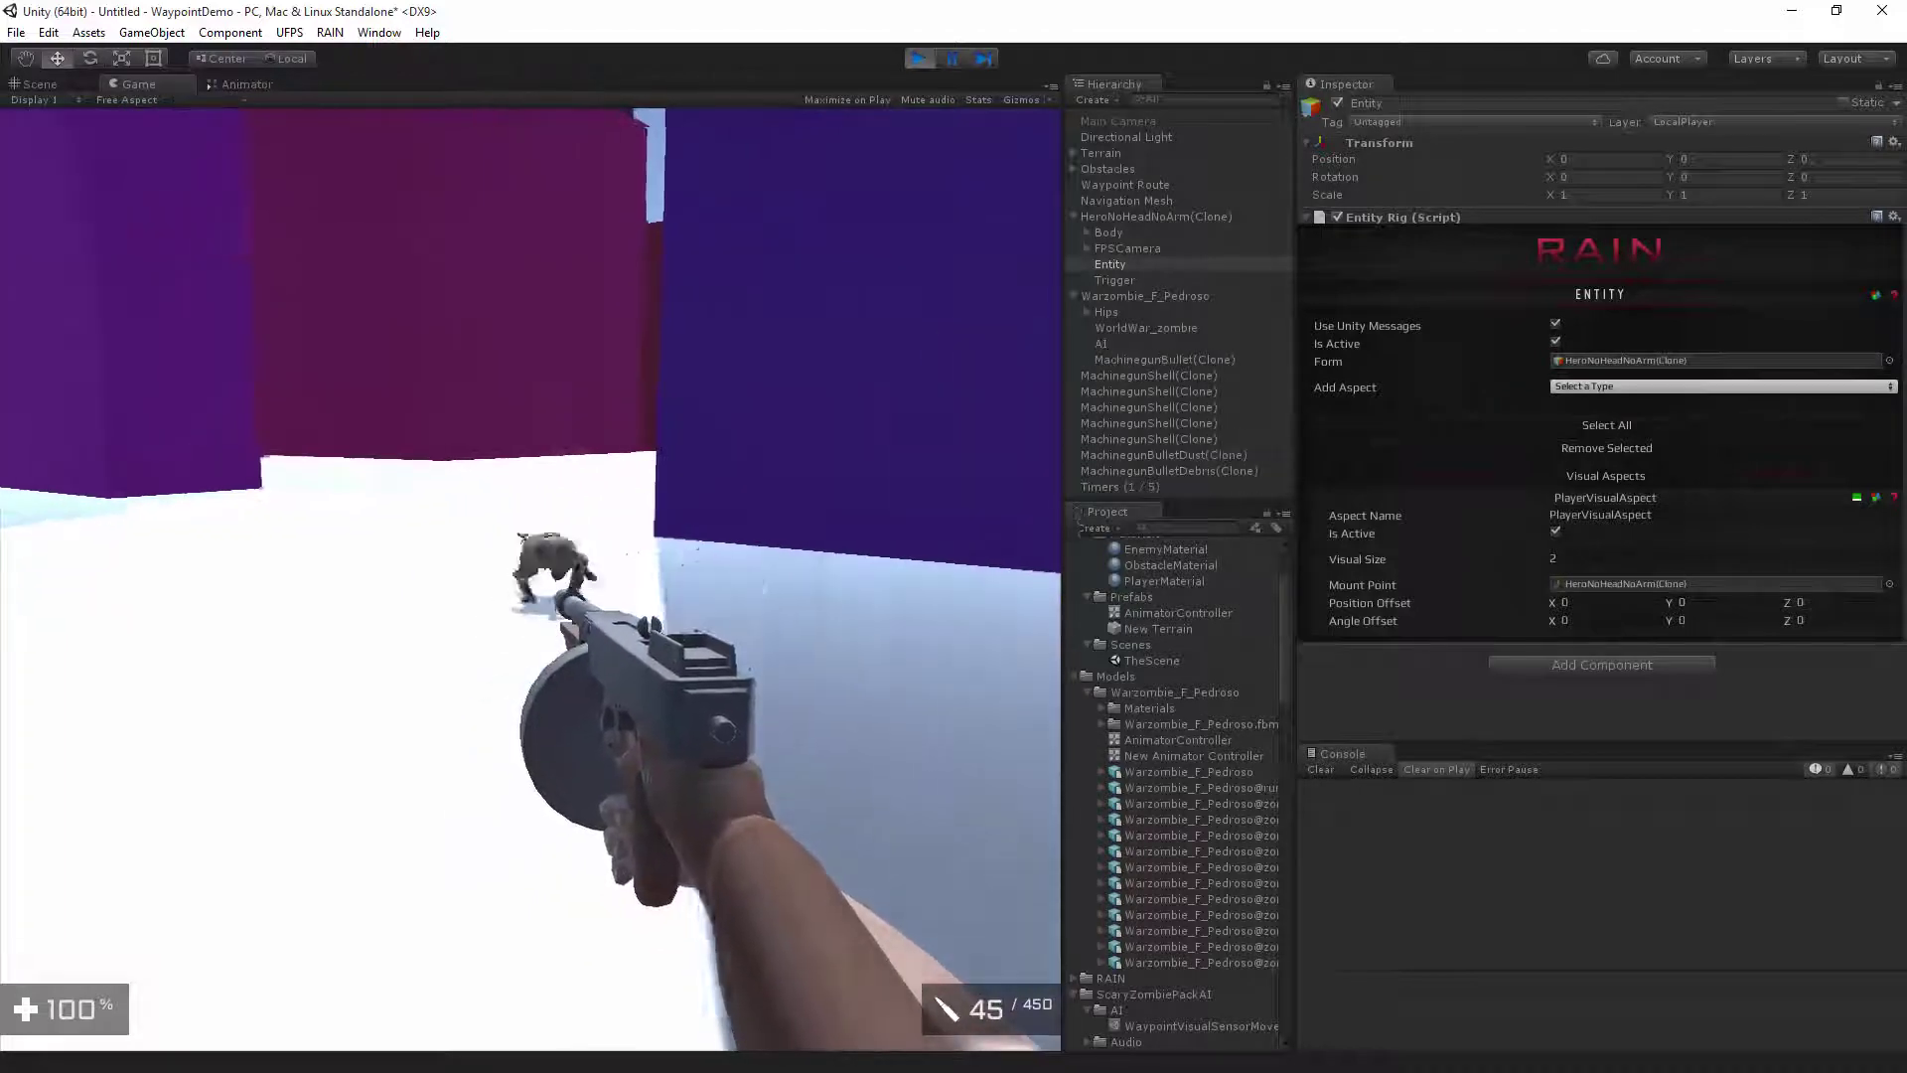
pyautogui.click(531, 578)
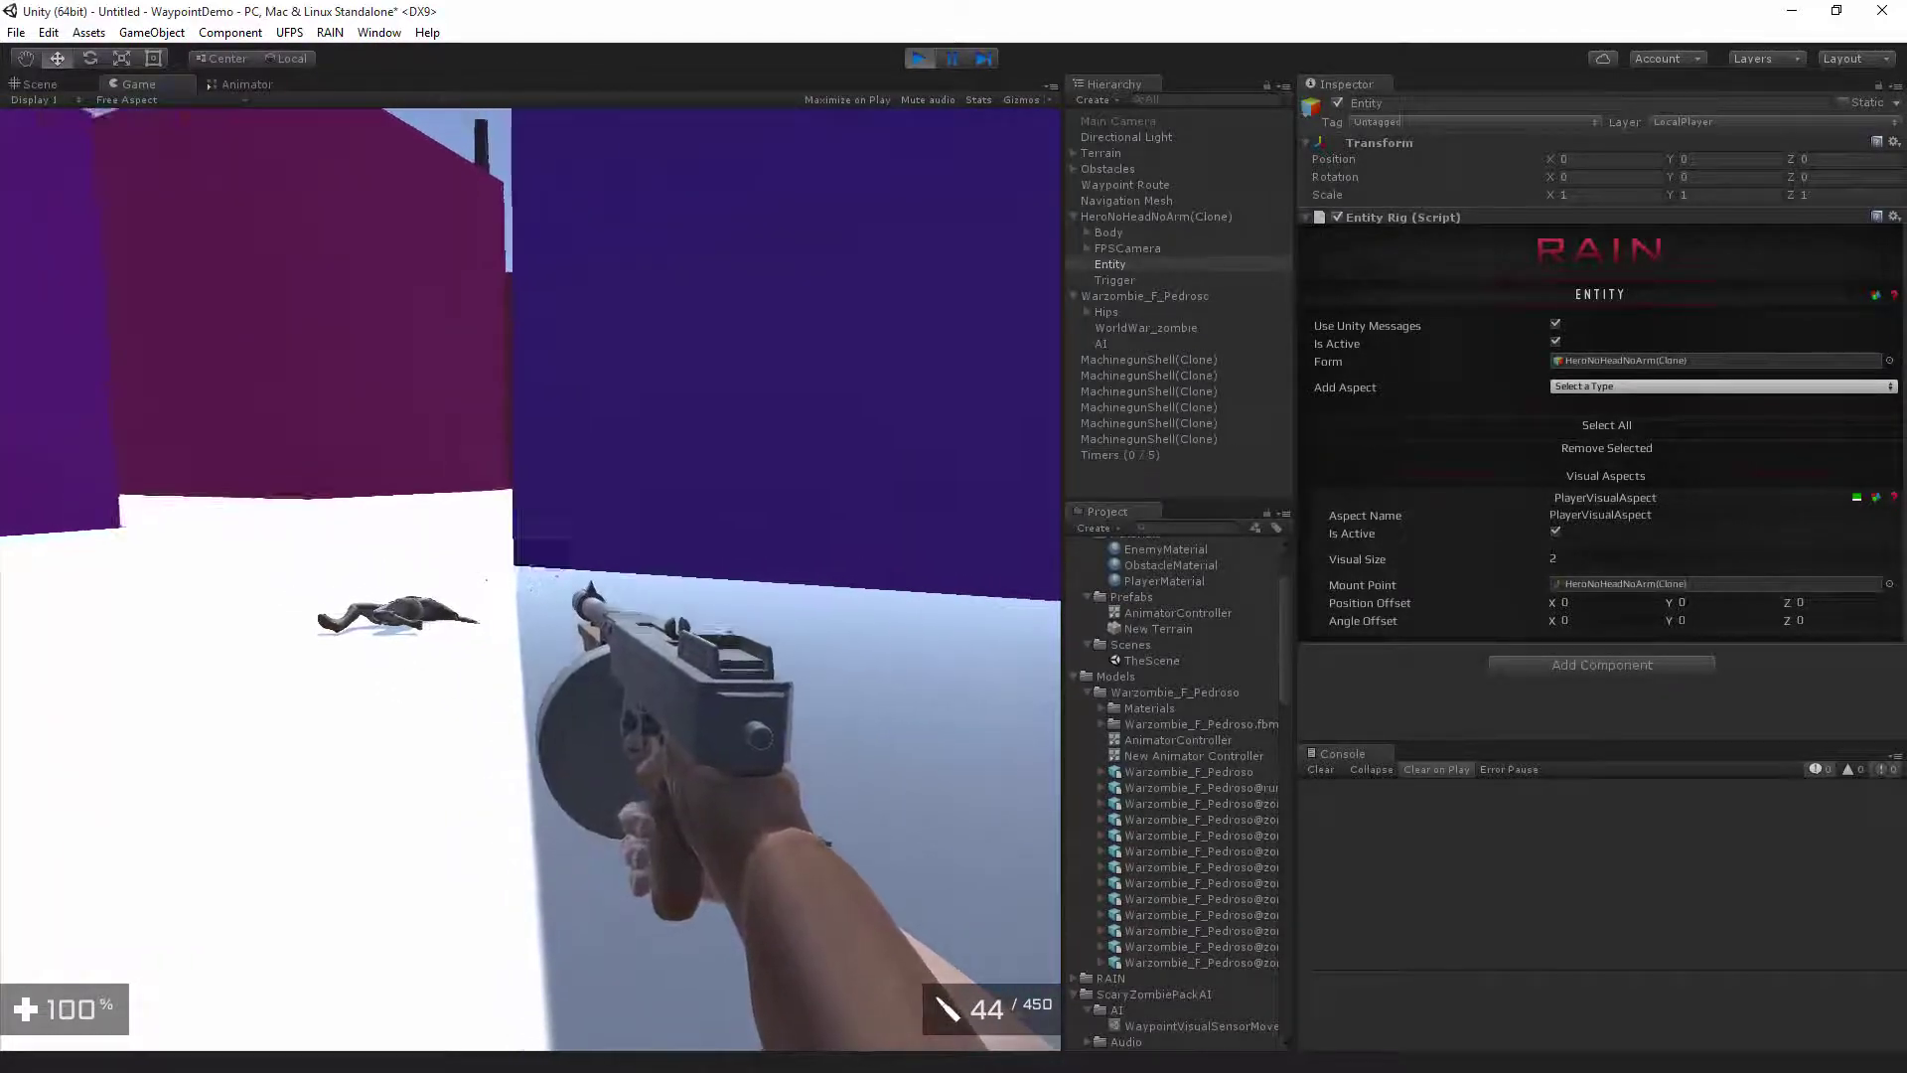
pyautogui.hotkey('ctrl', 'p')
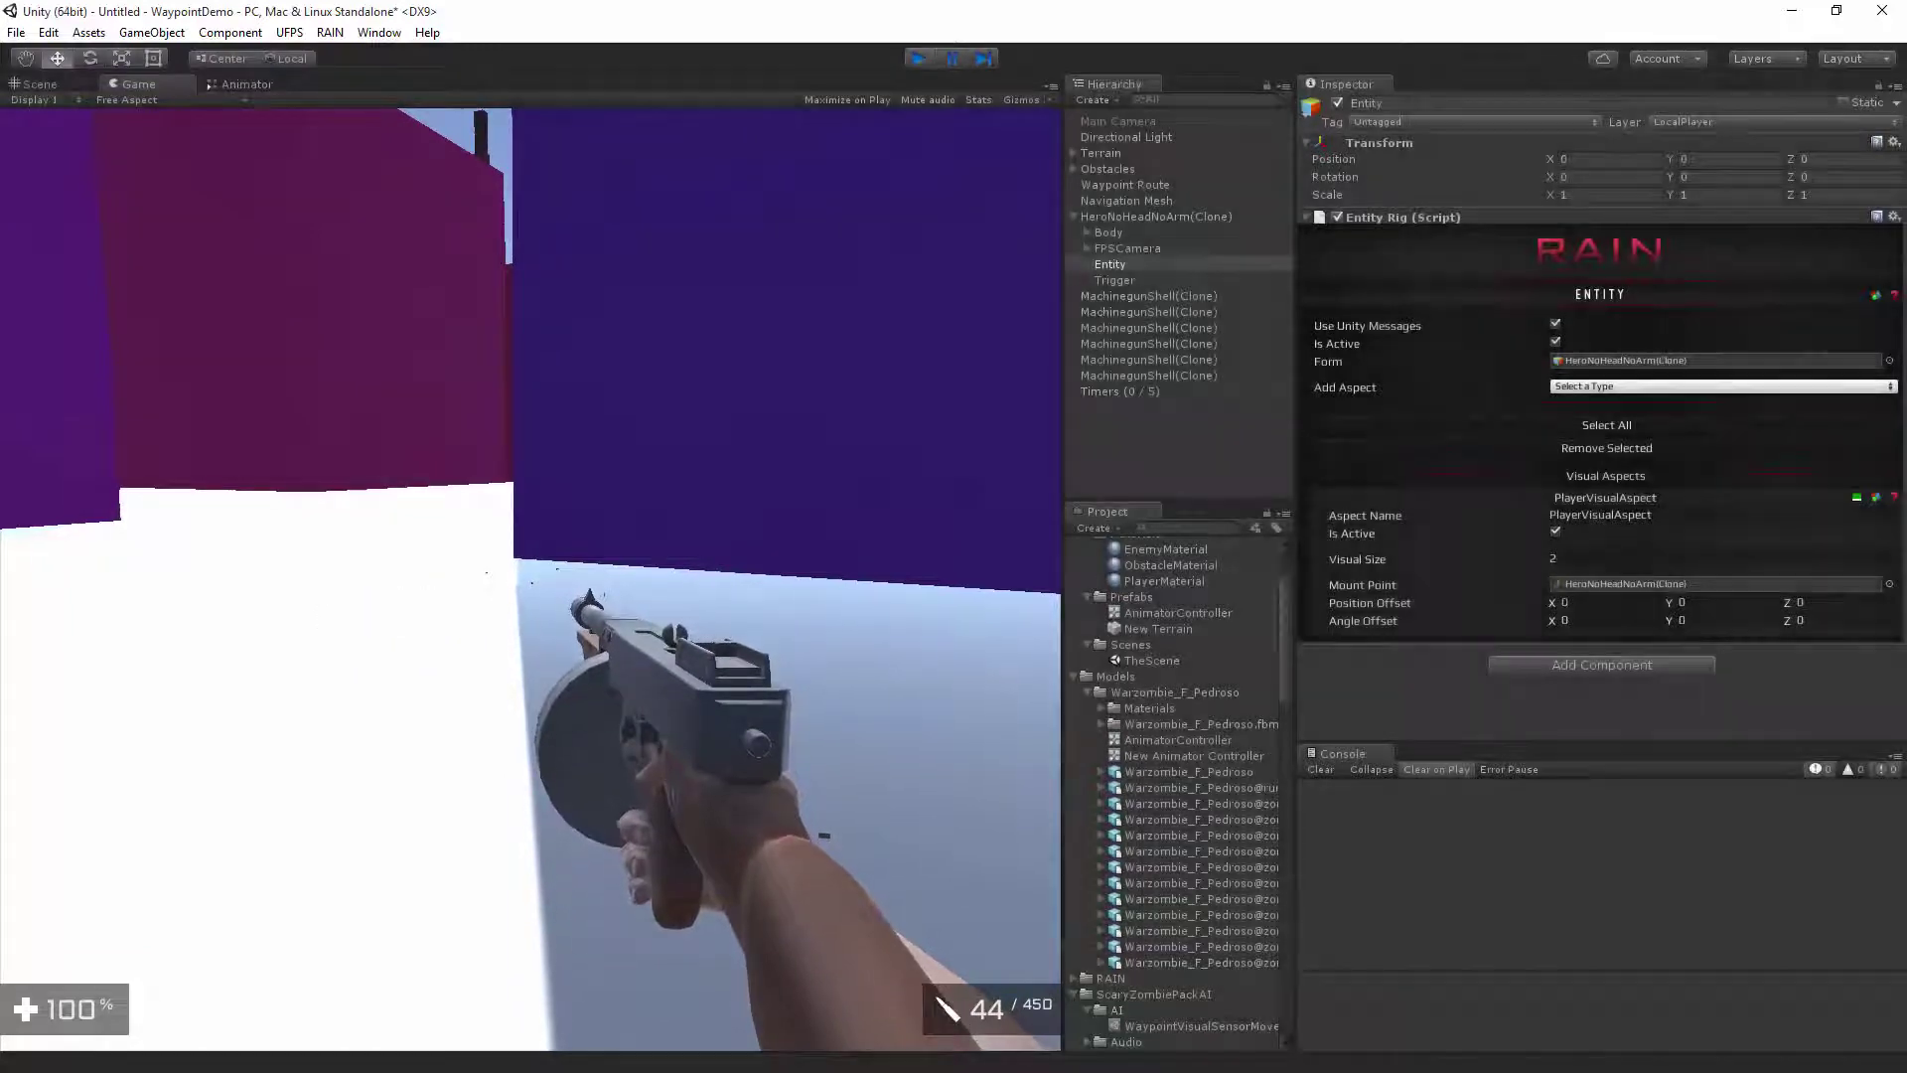
# Duplicate Warzombie_F_Pedroso, spread the copies across the ground, and start a play test.
pyautogui.click(698, 732)
pyautogui.press('f')
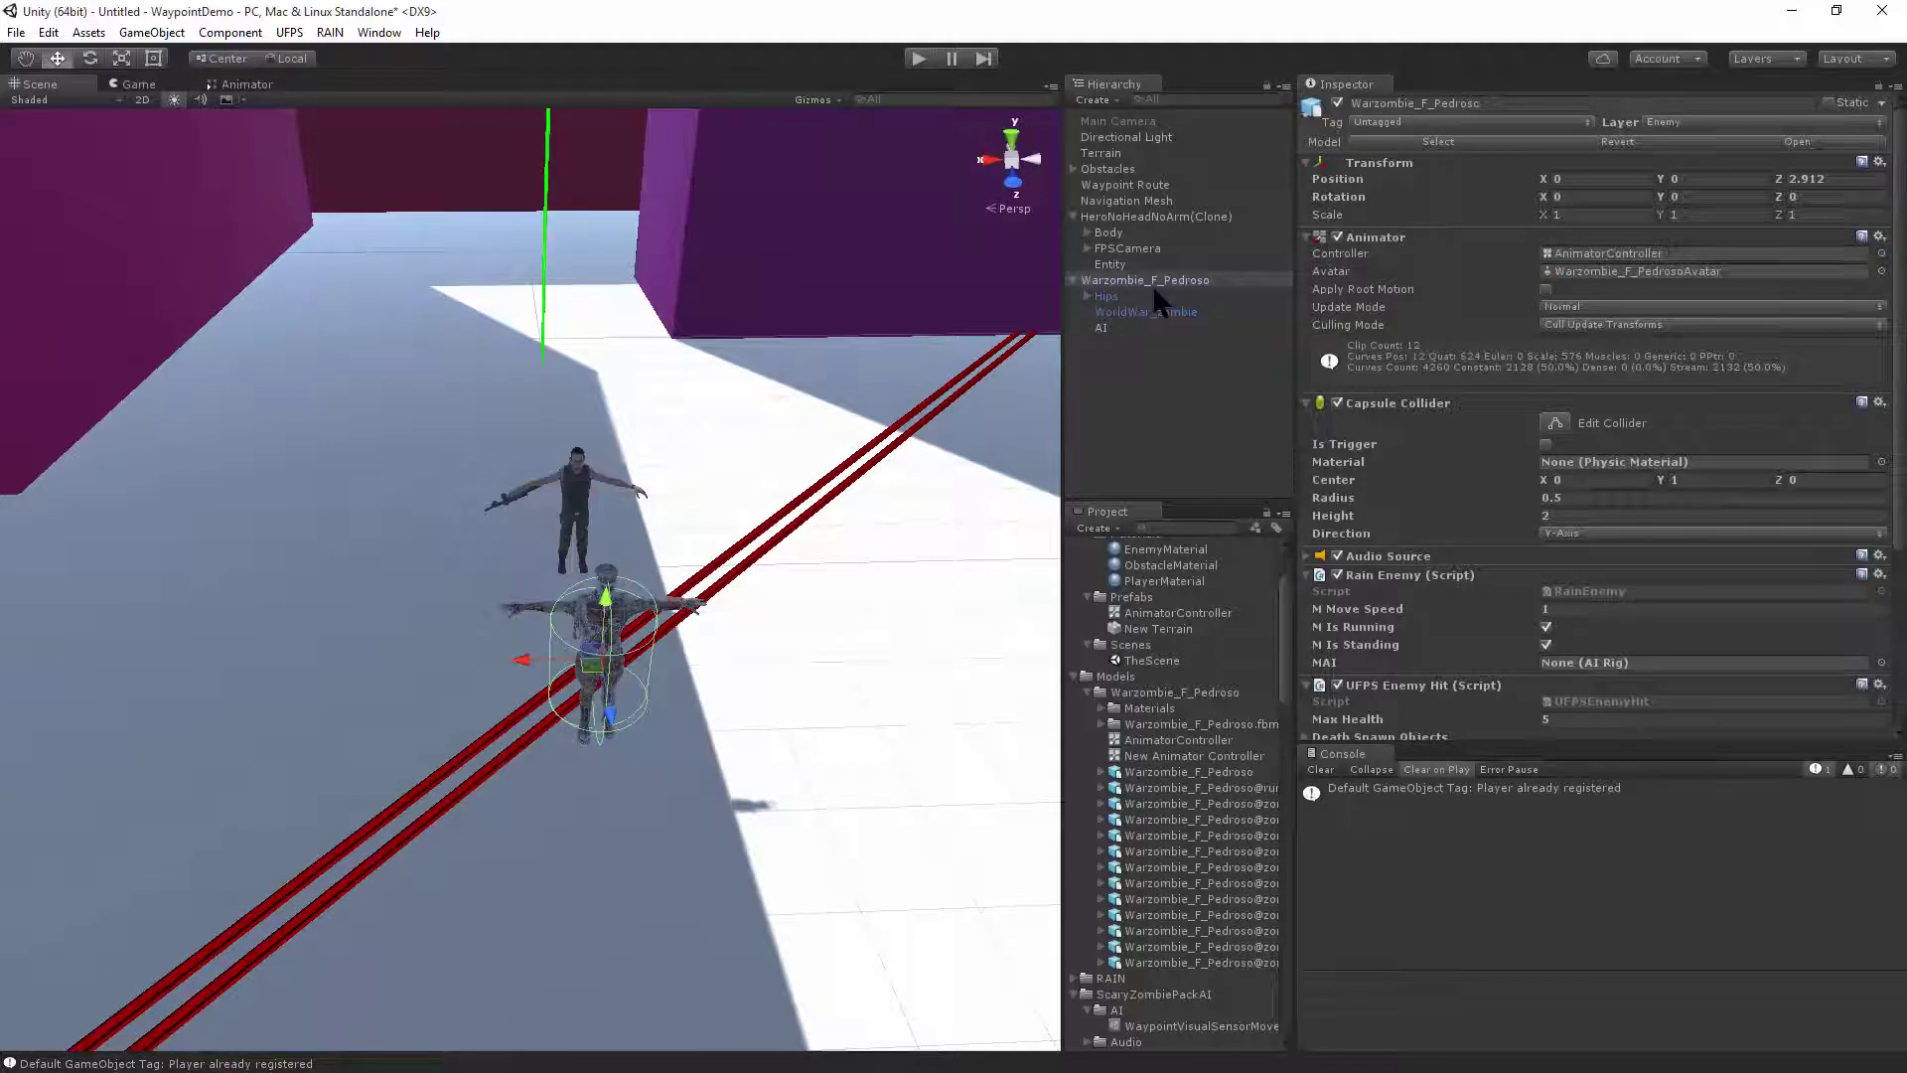
pyautogui.click(1154, 280)
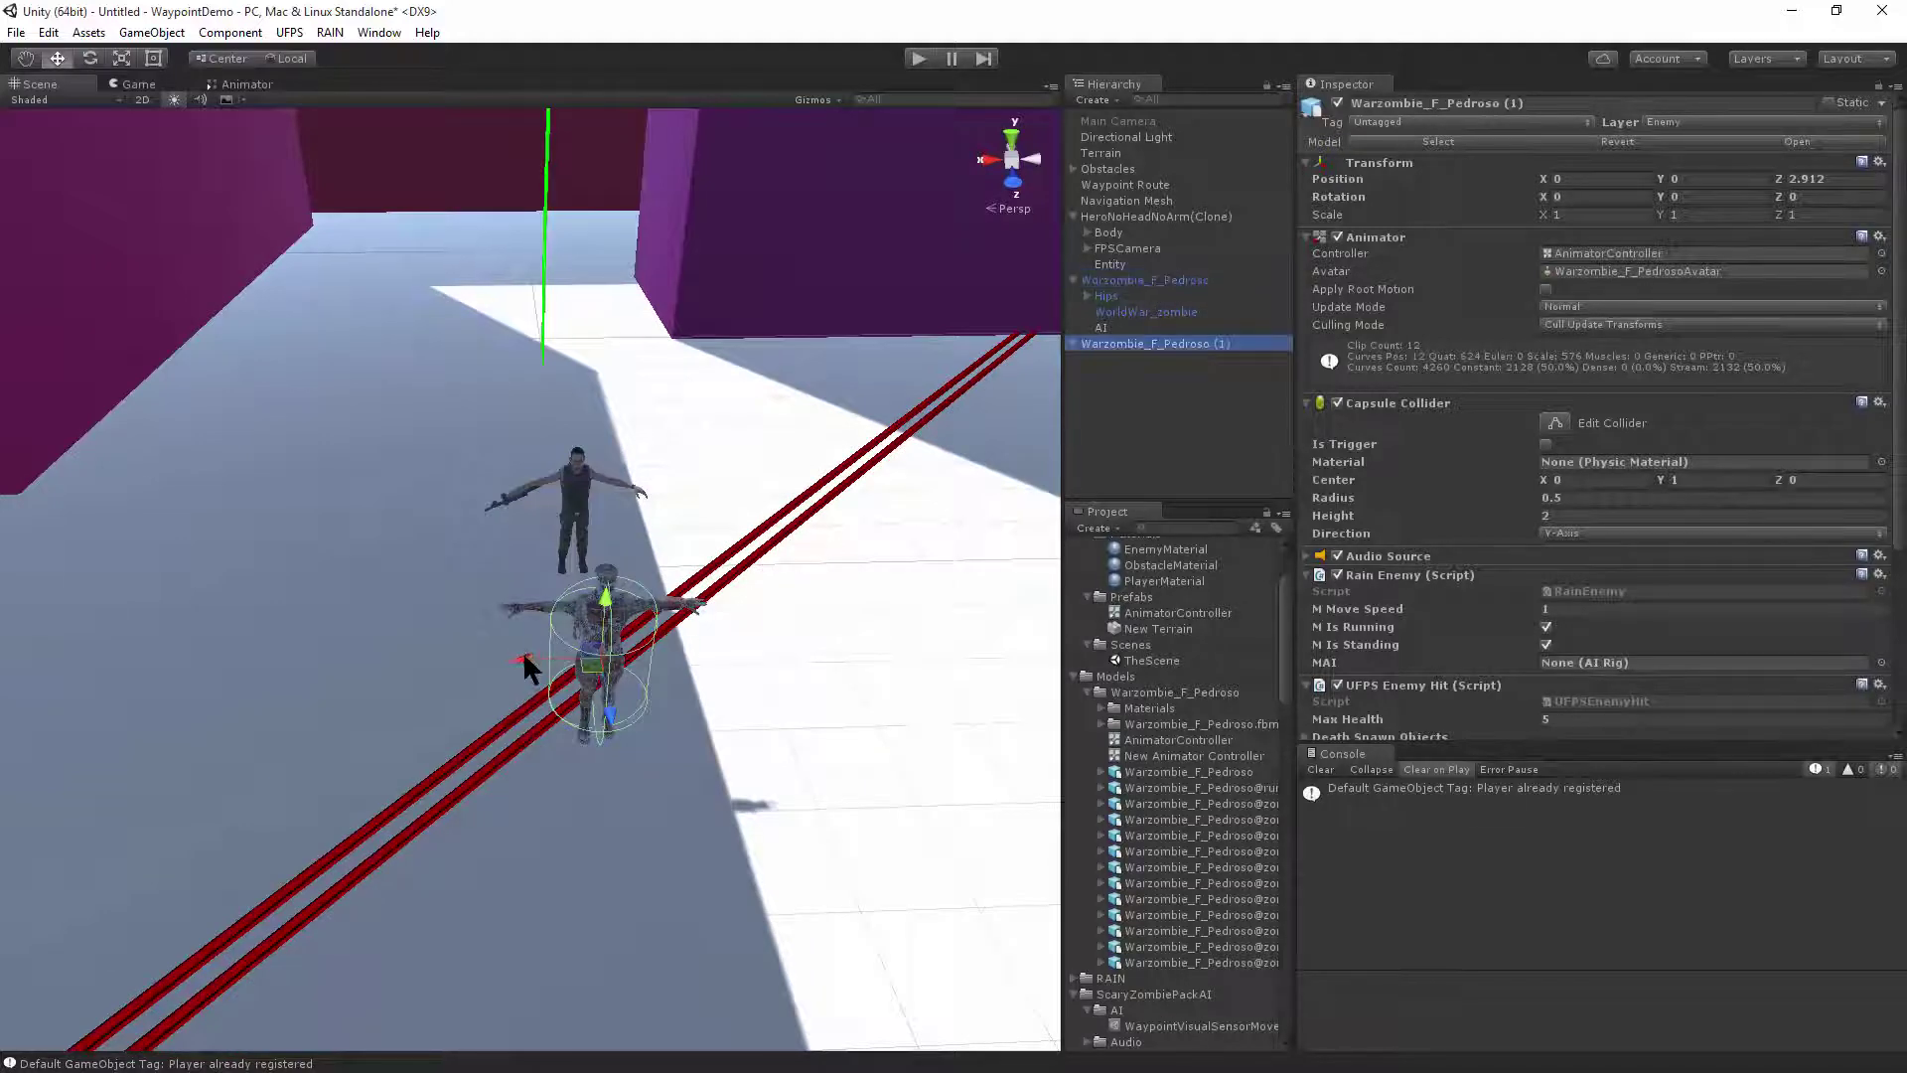
pyautogui.moveTo(527, 668)
pyautogui.mouseDown()
pyautogui.moveTo(745, 648)
pyautogui.moveTo(682, 903)
pyautogui.moveTo(533, 670)
pyautogui.mouseUp()
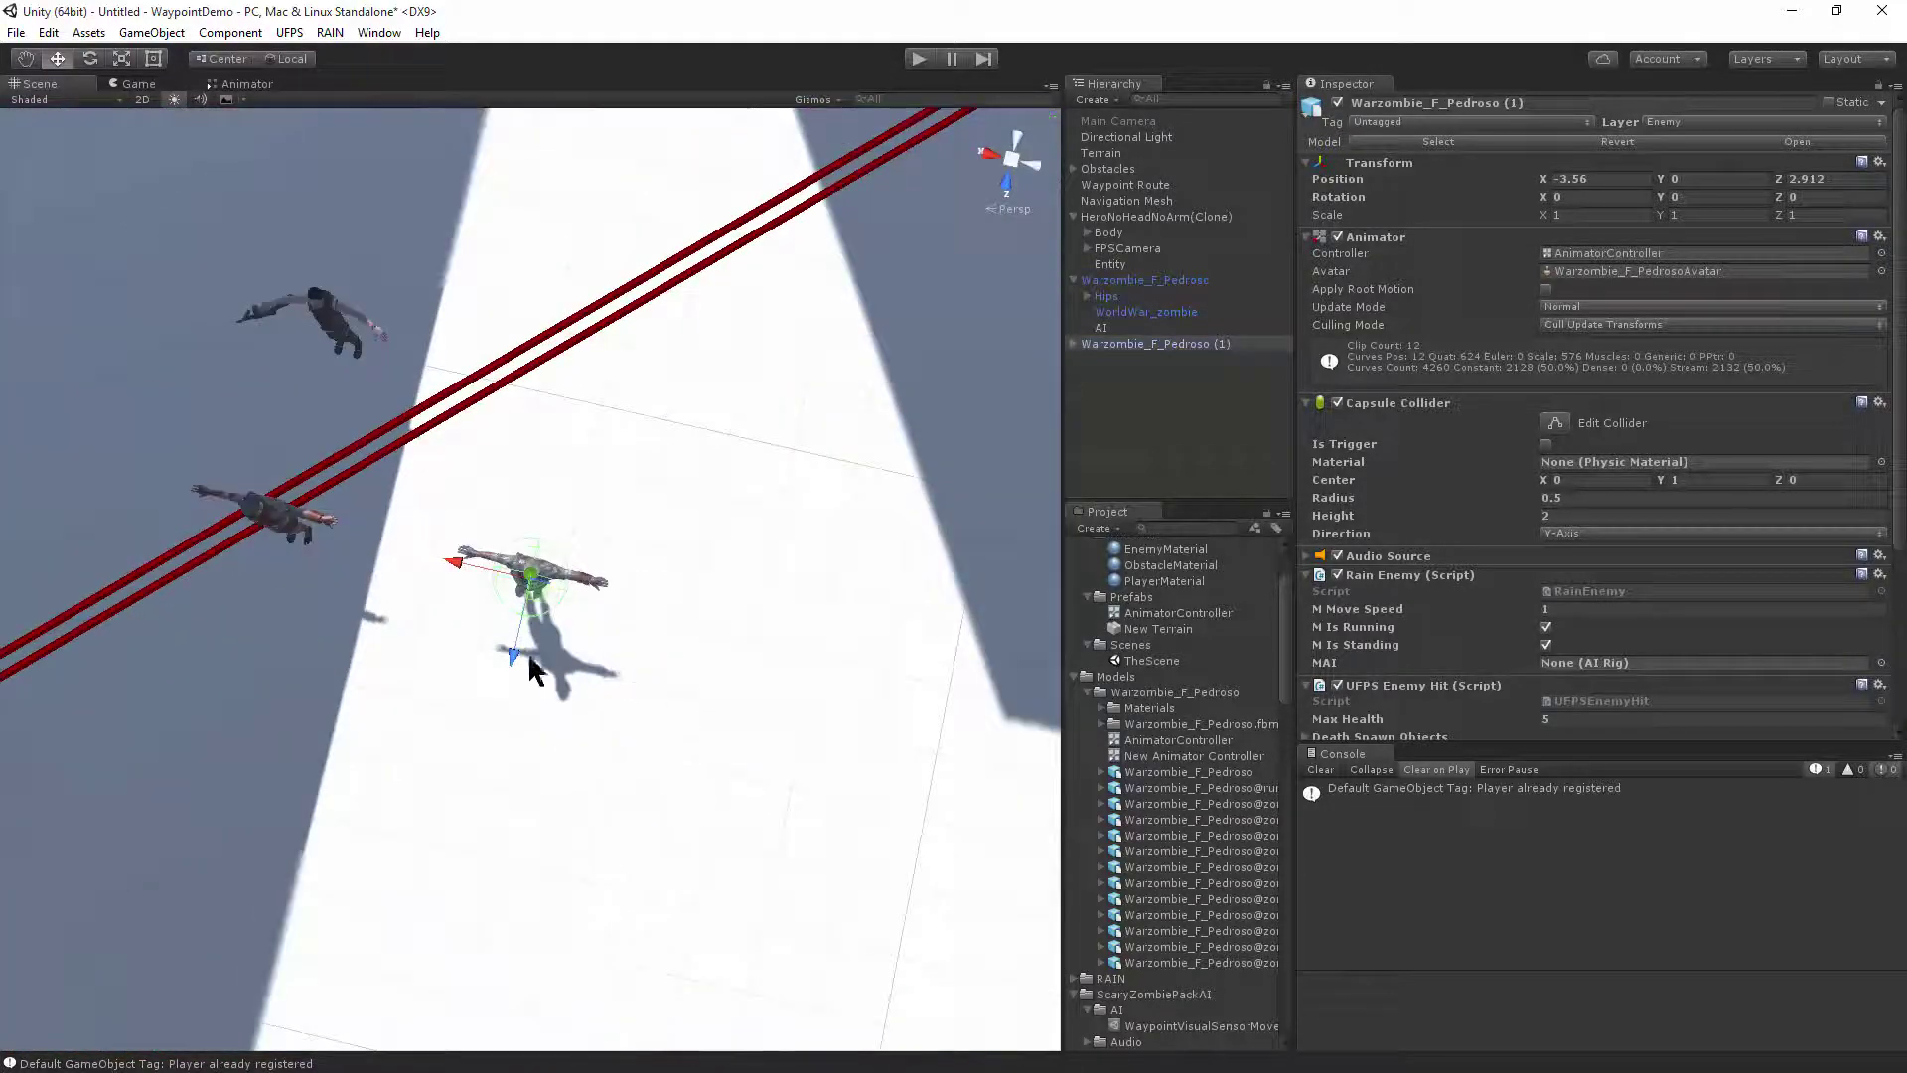
pyautogui.hotkey('ctrl', 'd')
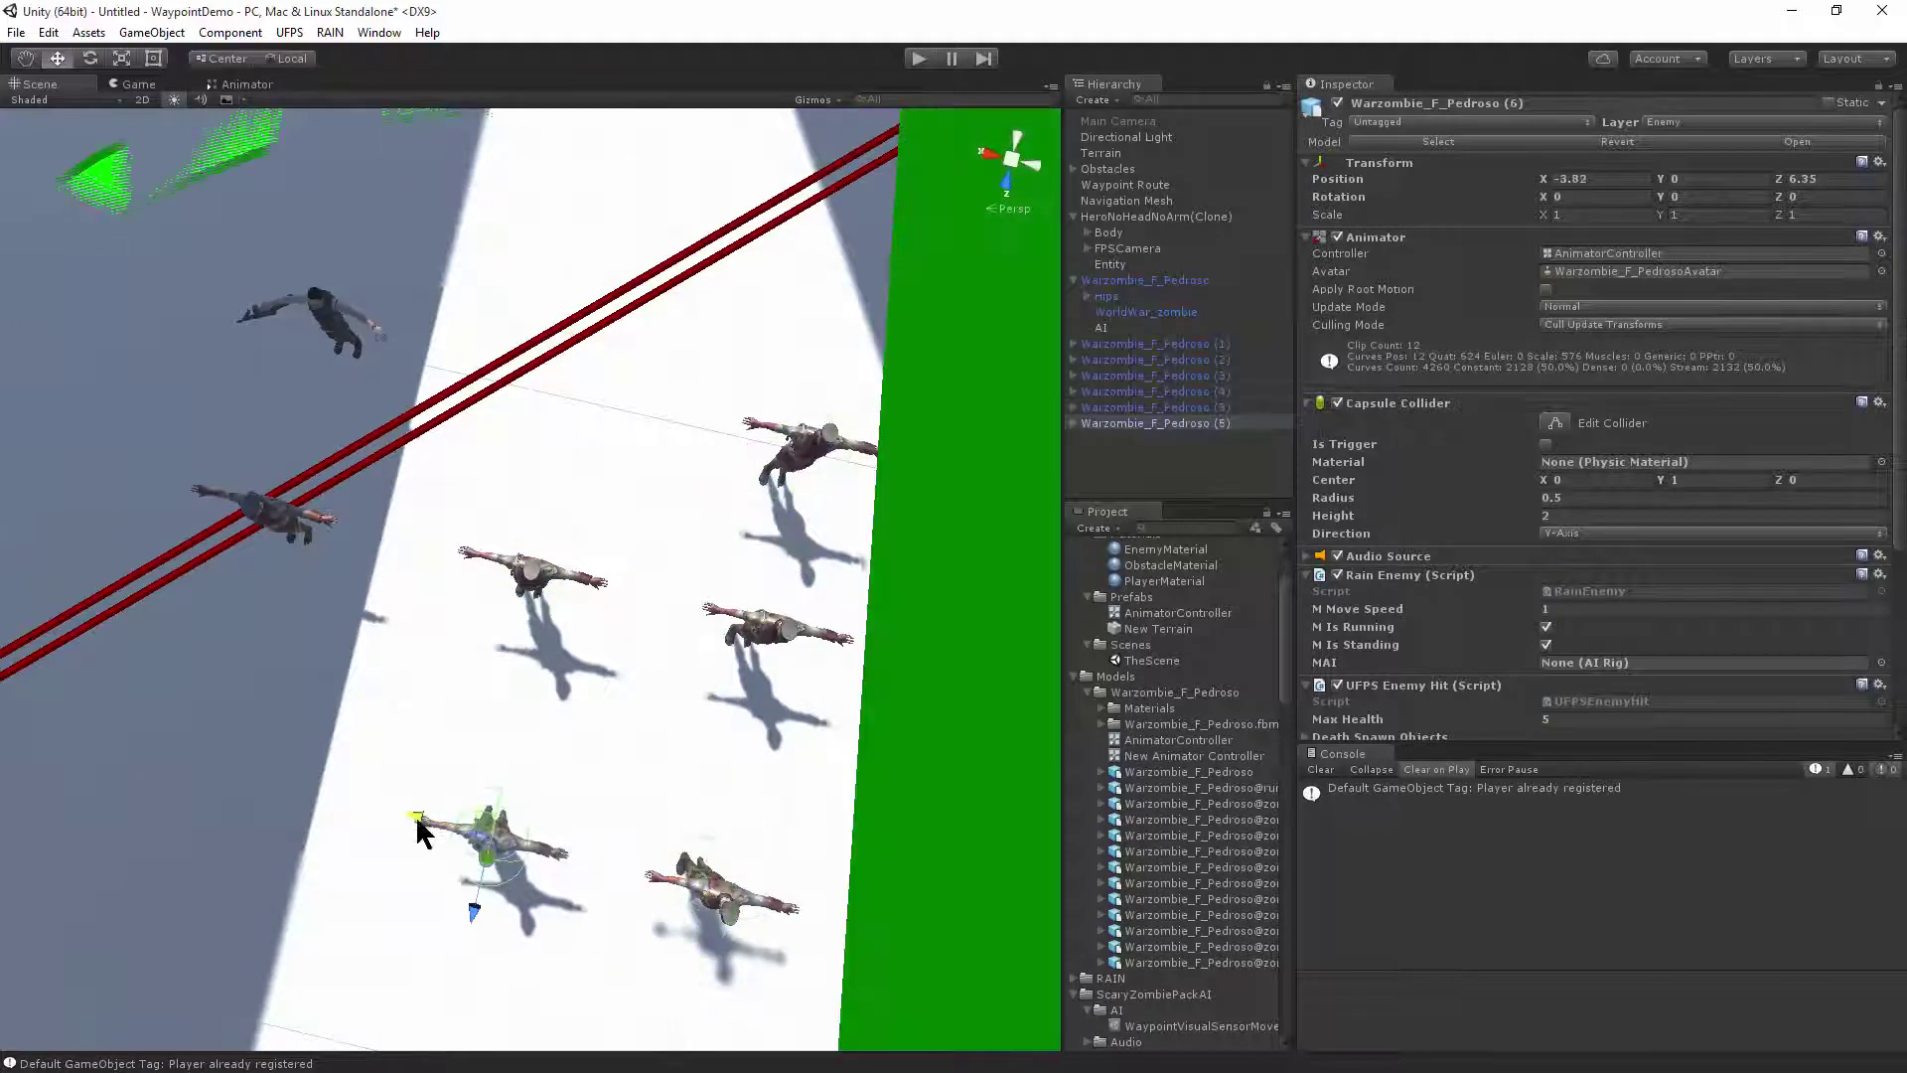
pyautogui.moveTo(417, 830); pyautogui.dragTo(208, 775)
pyautogui.click(918, 58)
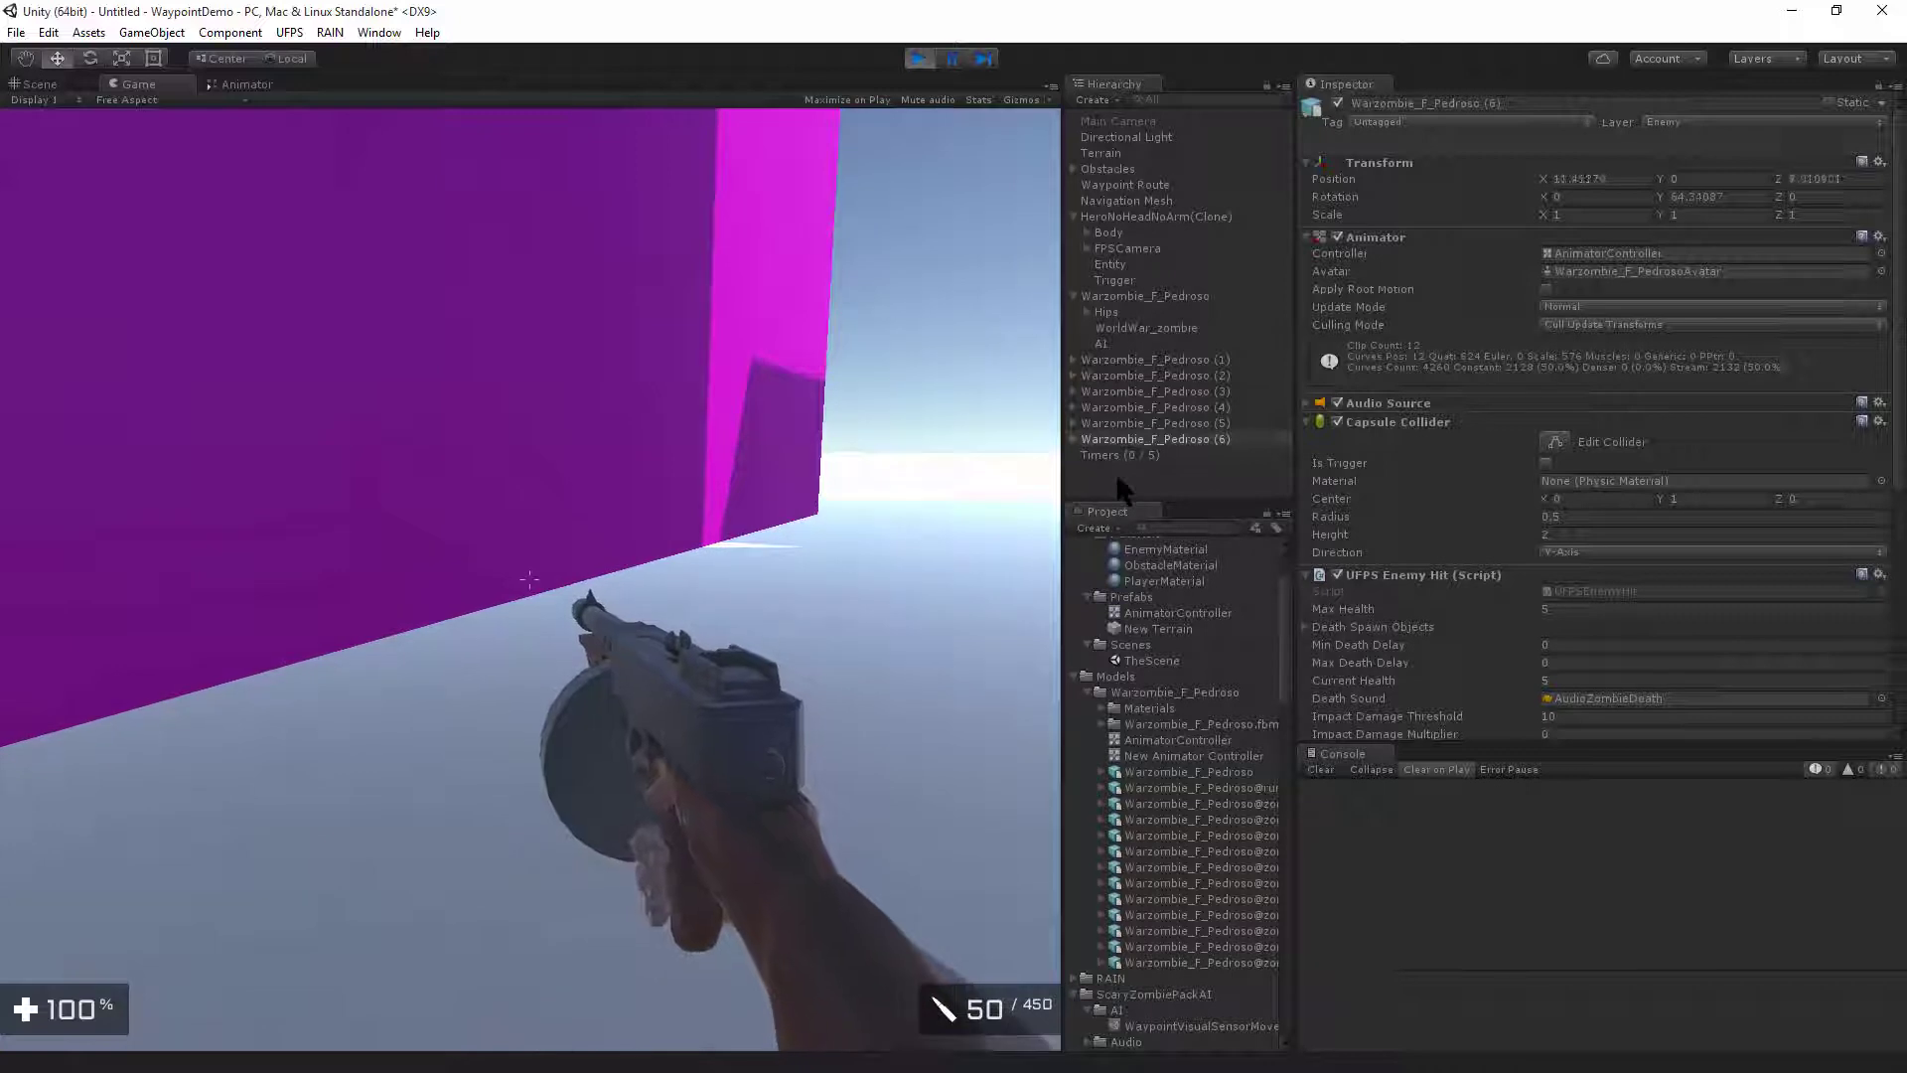
# Fire repeatedly at the zombies charging down the corridor, killing three of the seven.
pyautogui.click(824, 517)
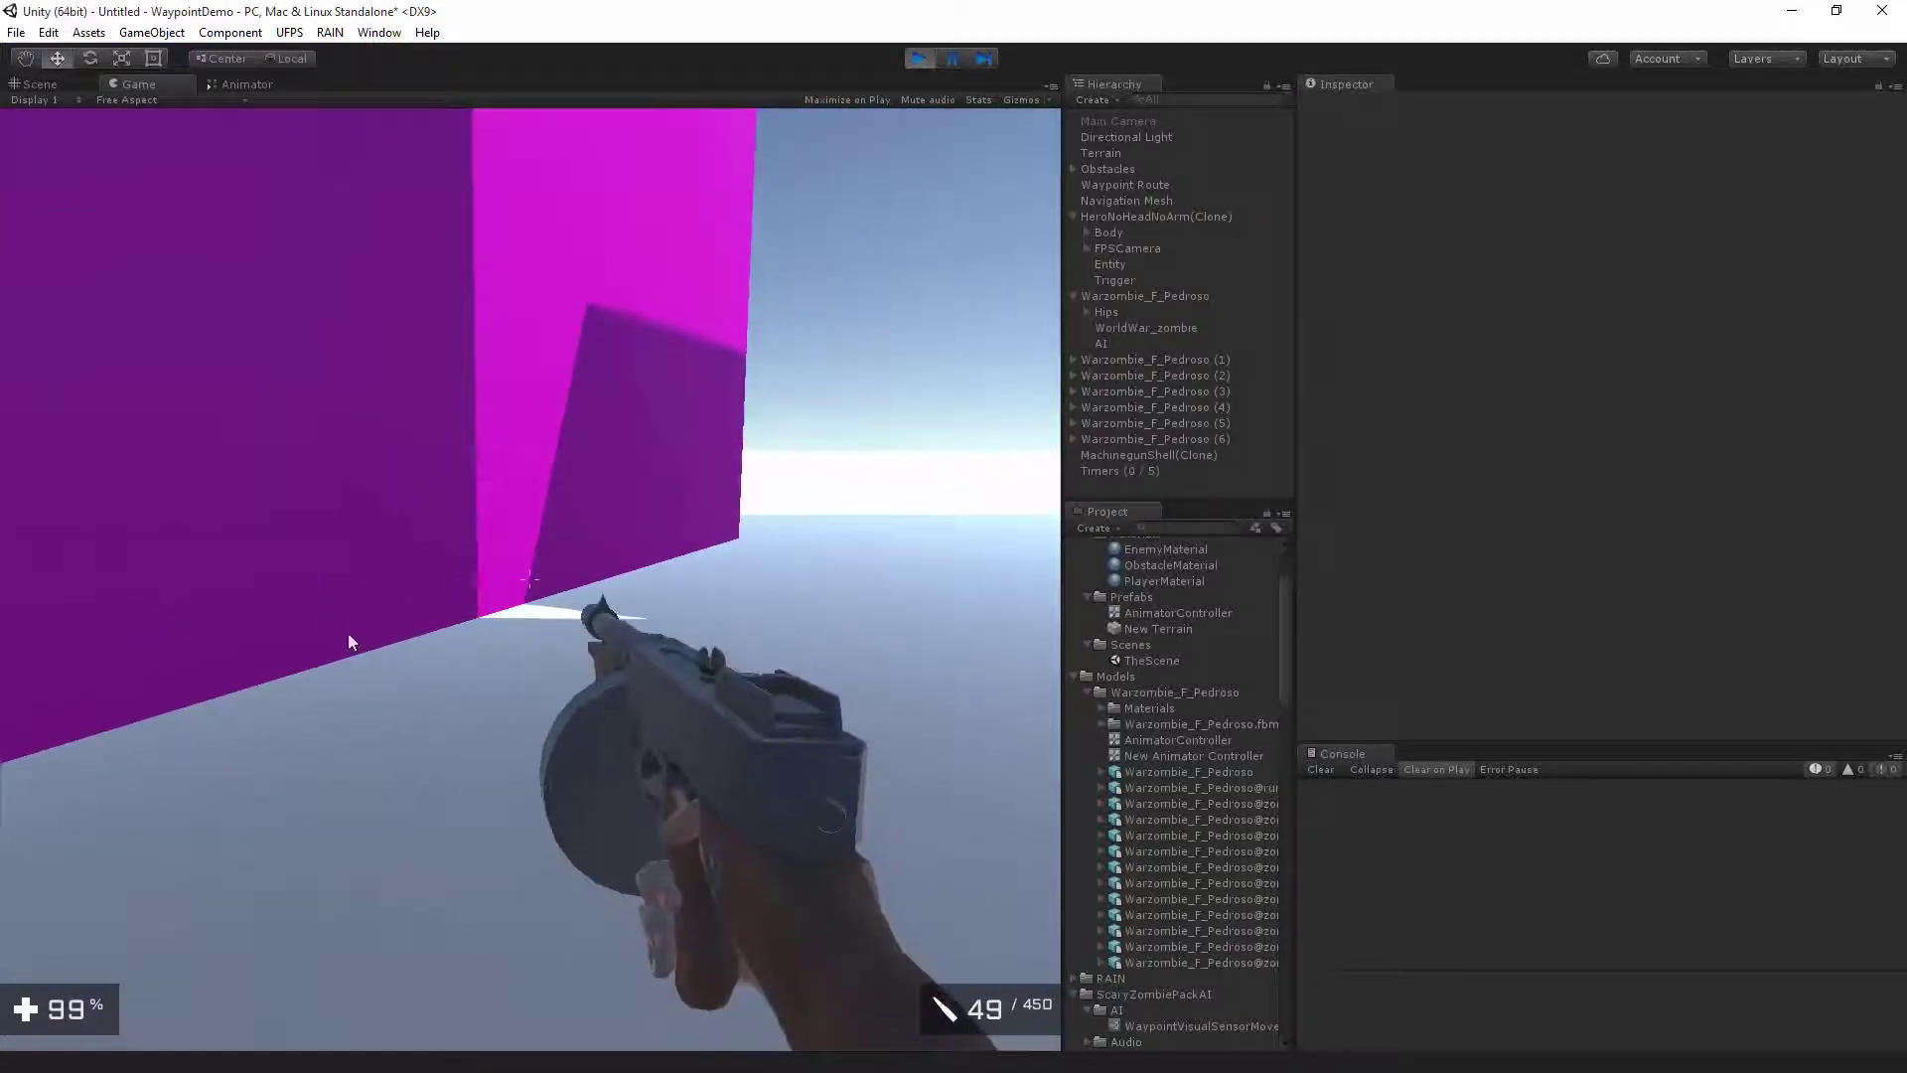
pyautogui.click(532, 570)
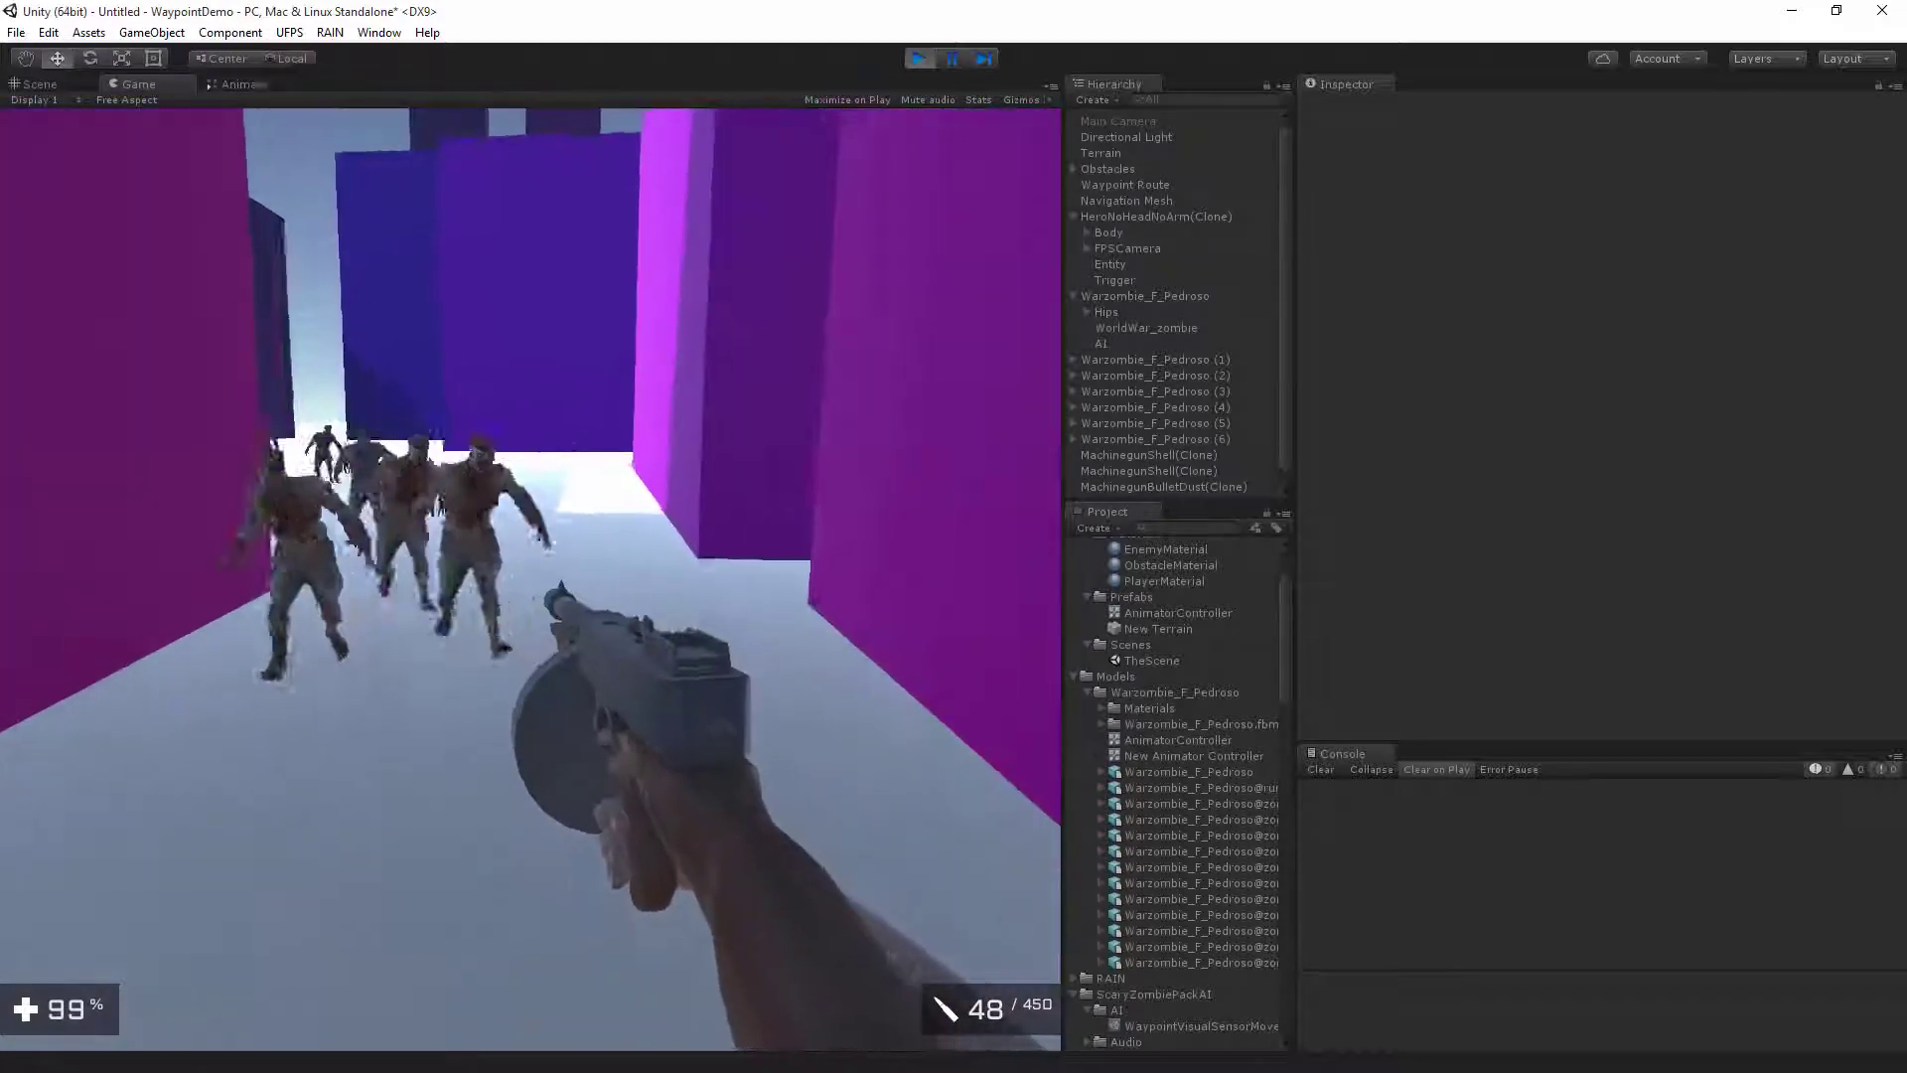
pyautogui.click(532, 570)
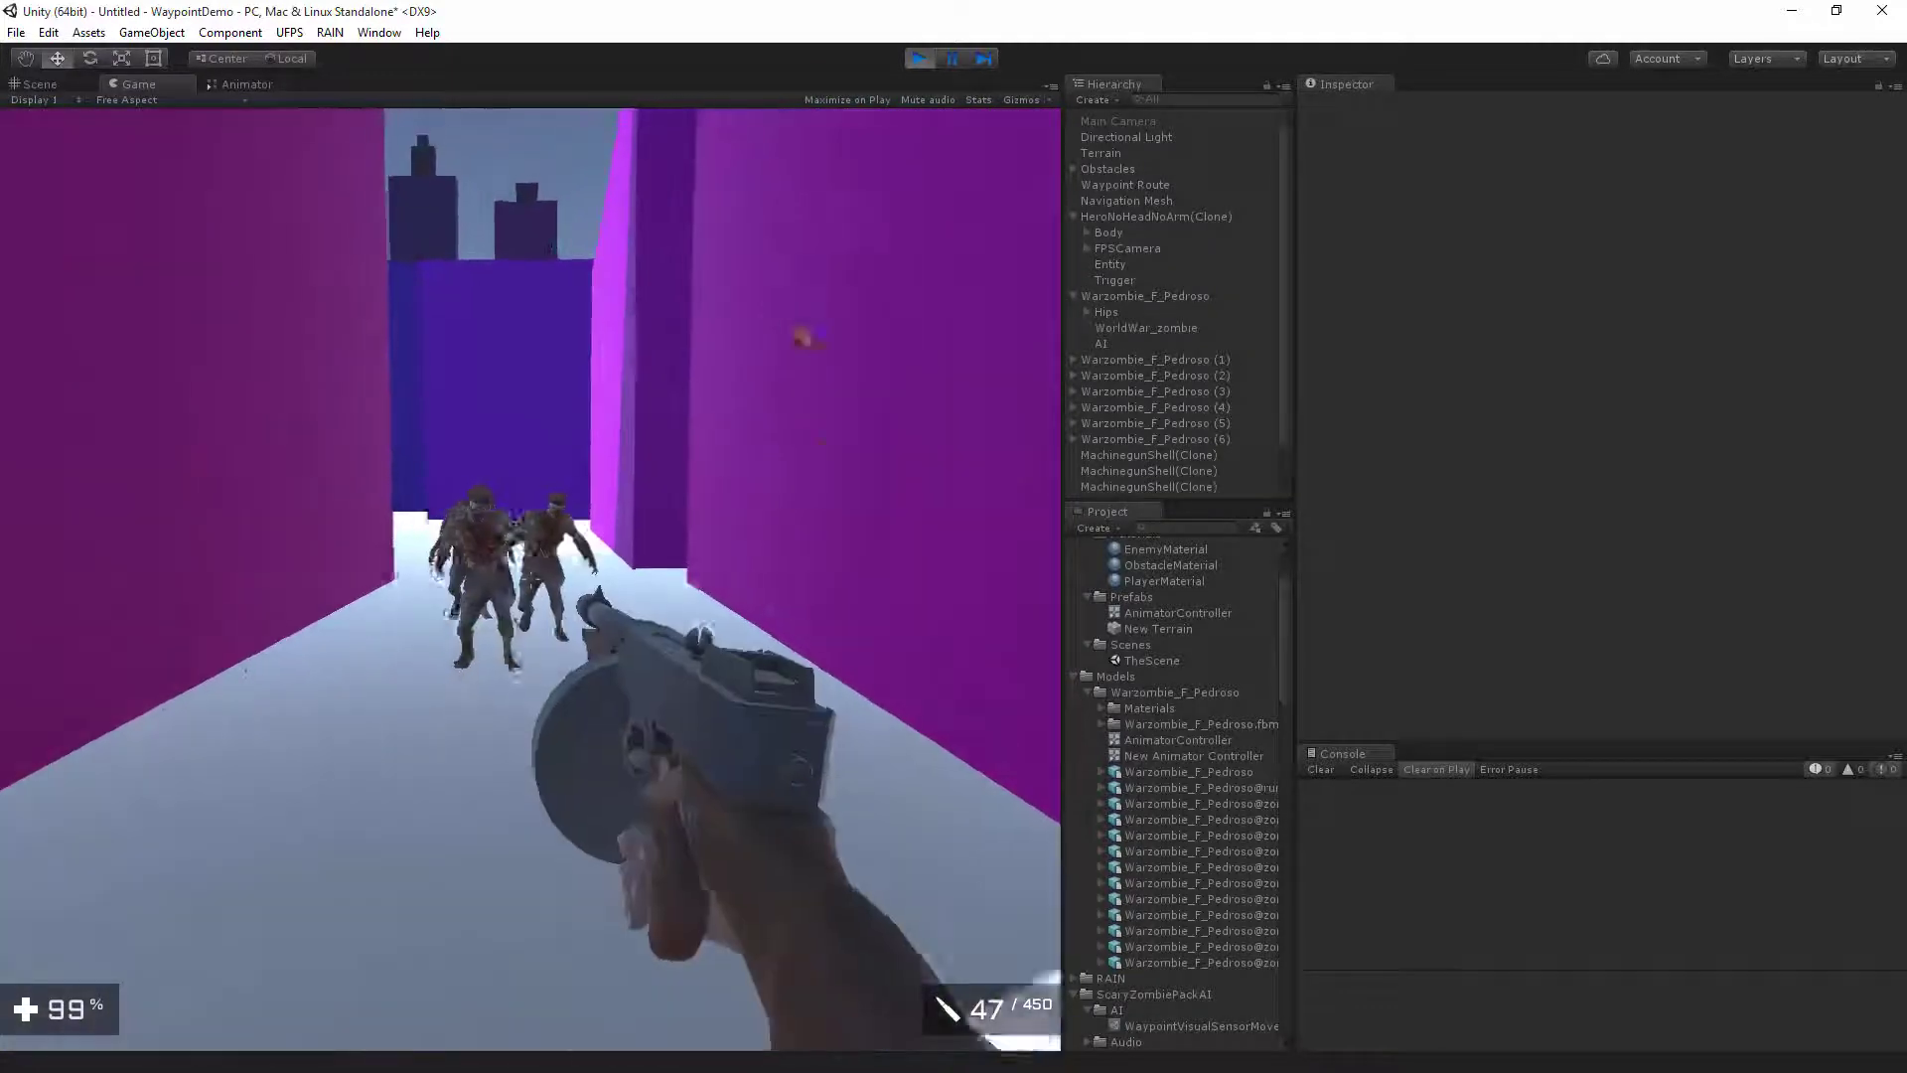
pyautogui.click(533, 570)
pyautogui.click(533, 570)
pyautogui.click(532, 570)
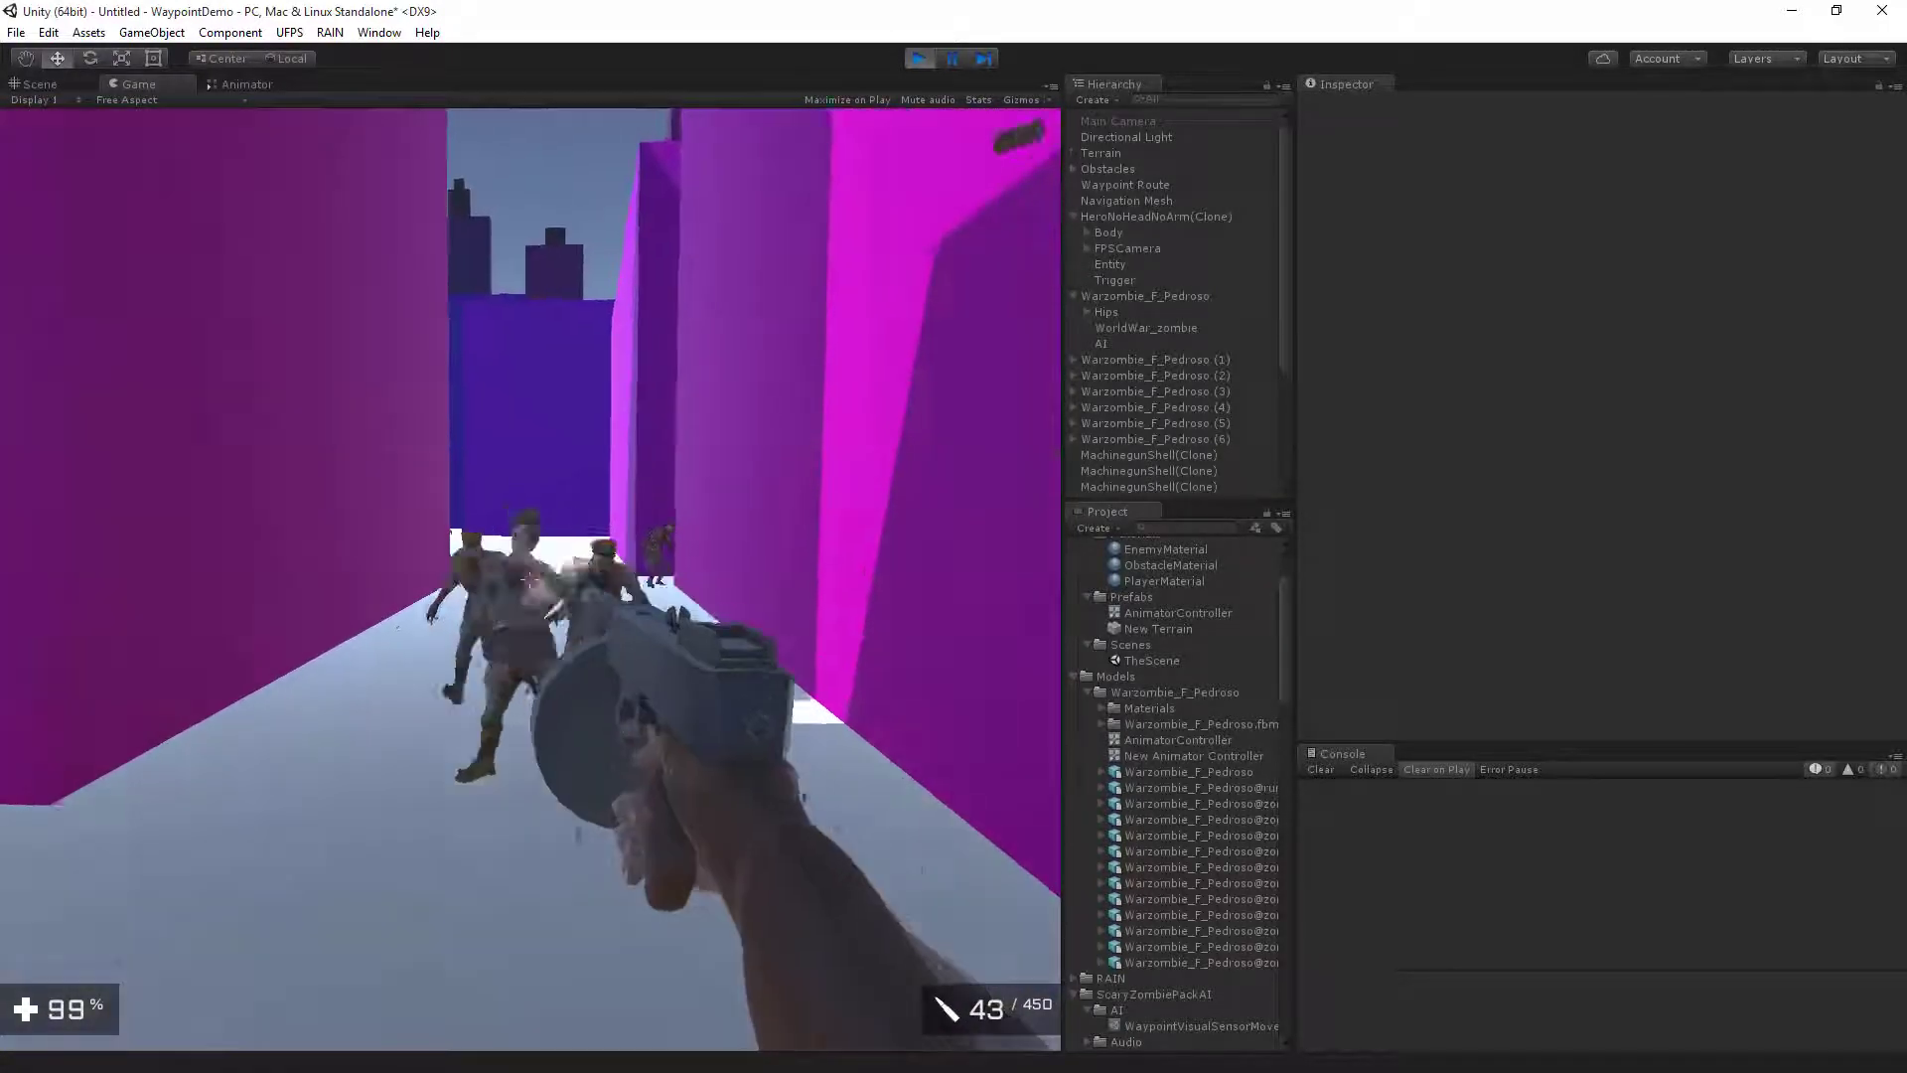
pyautogui.click(529, 578)
pyautogui.click(530, 578)
pyautogui.click(529, 578)
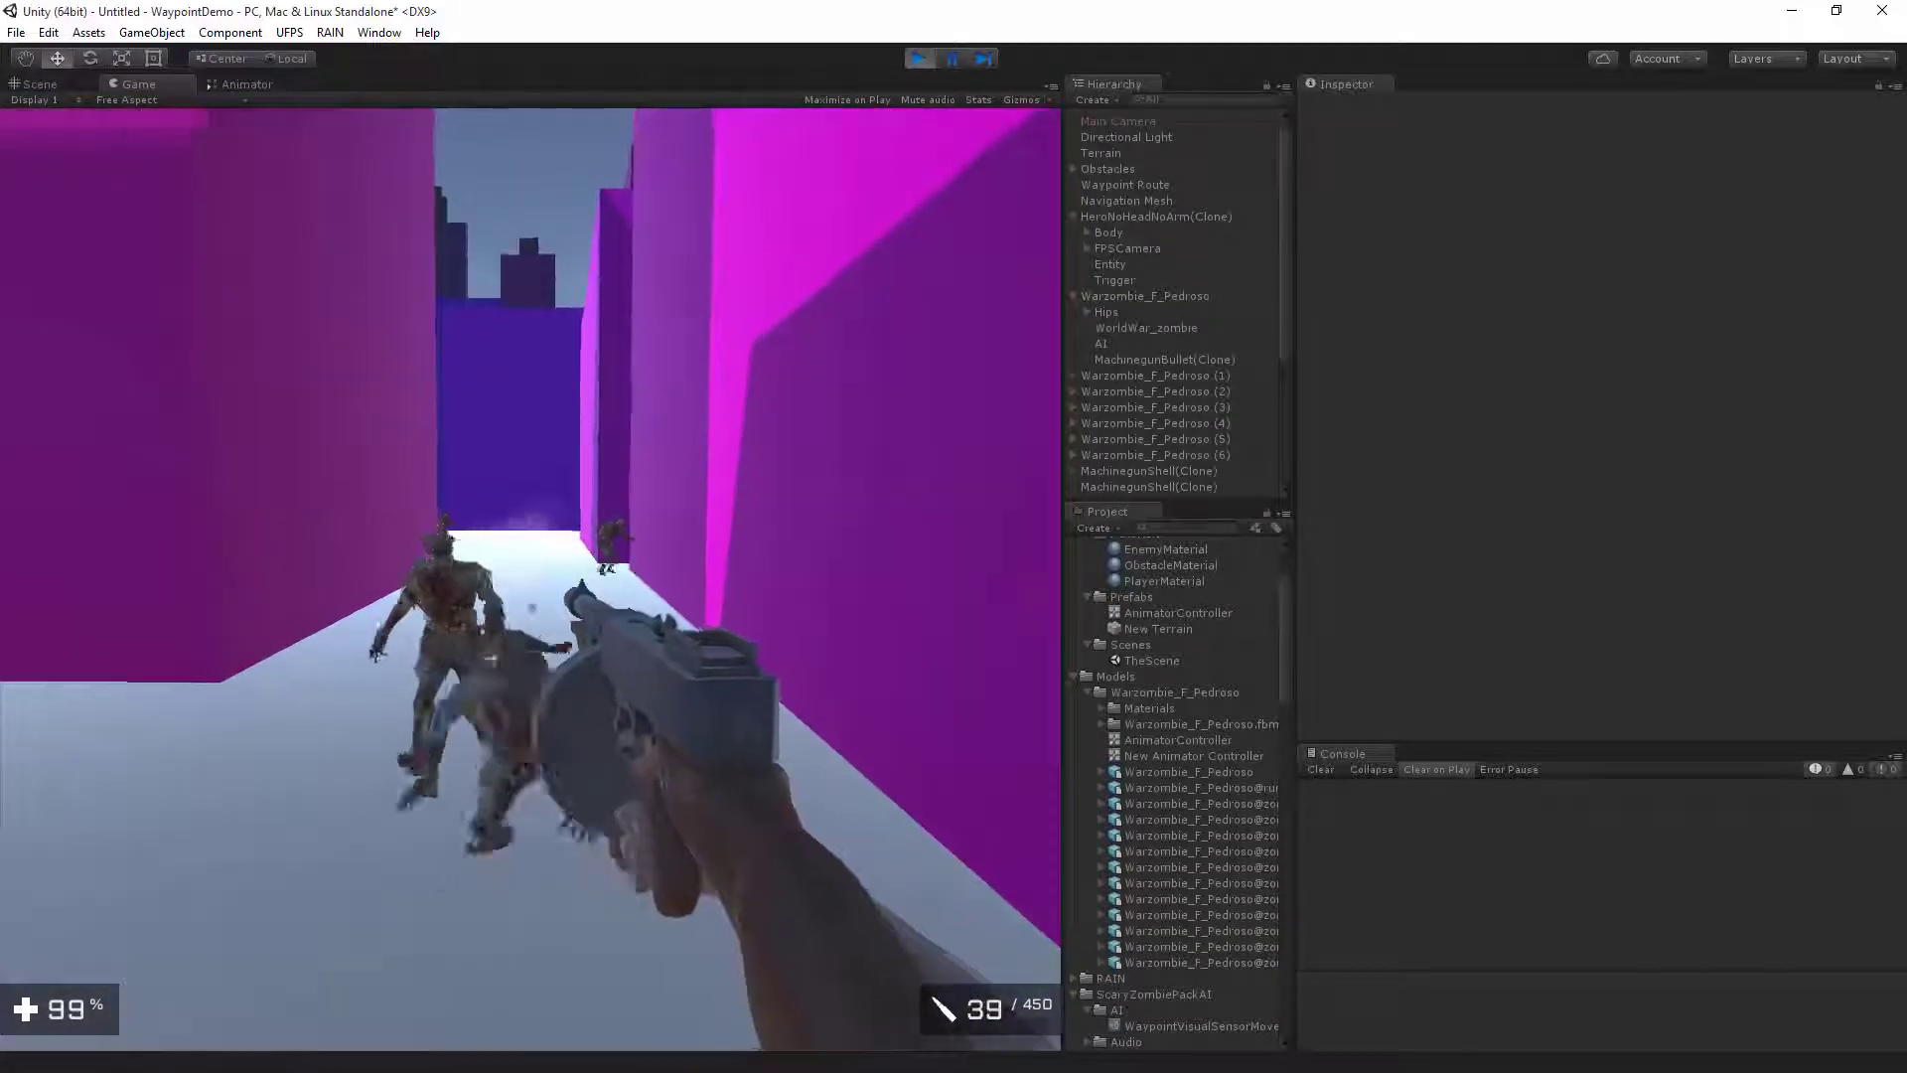
pyautogui.click(529, 578)
pyautogui.click(530, 580)
pyautogui.click(529, 581)
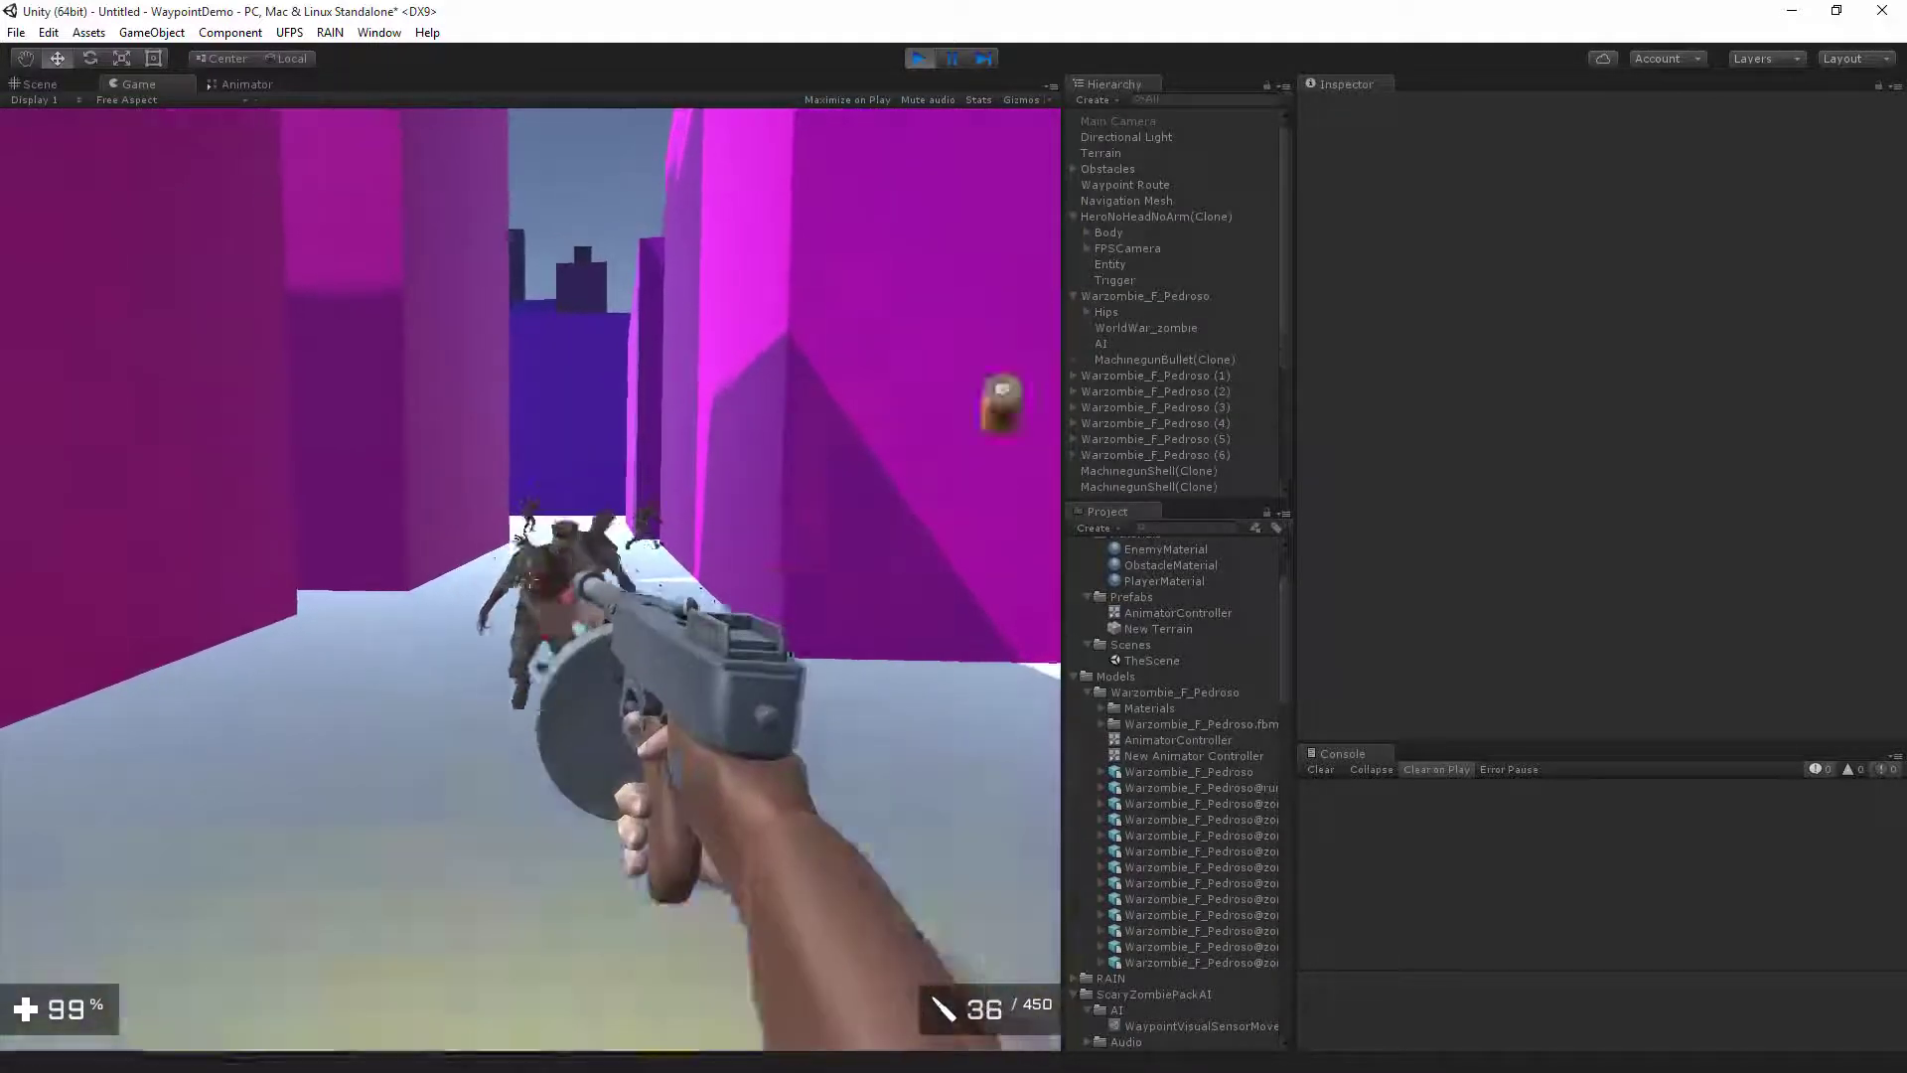
pyautogui.click(530, 581)
pyautogui.click(530, 581)
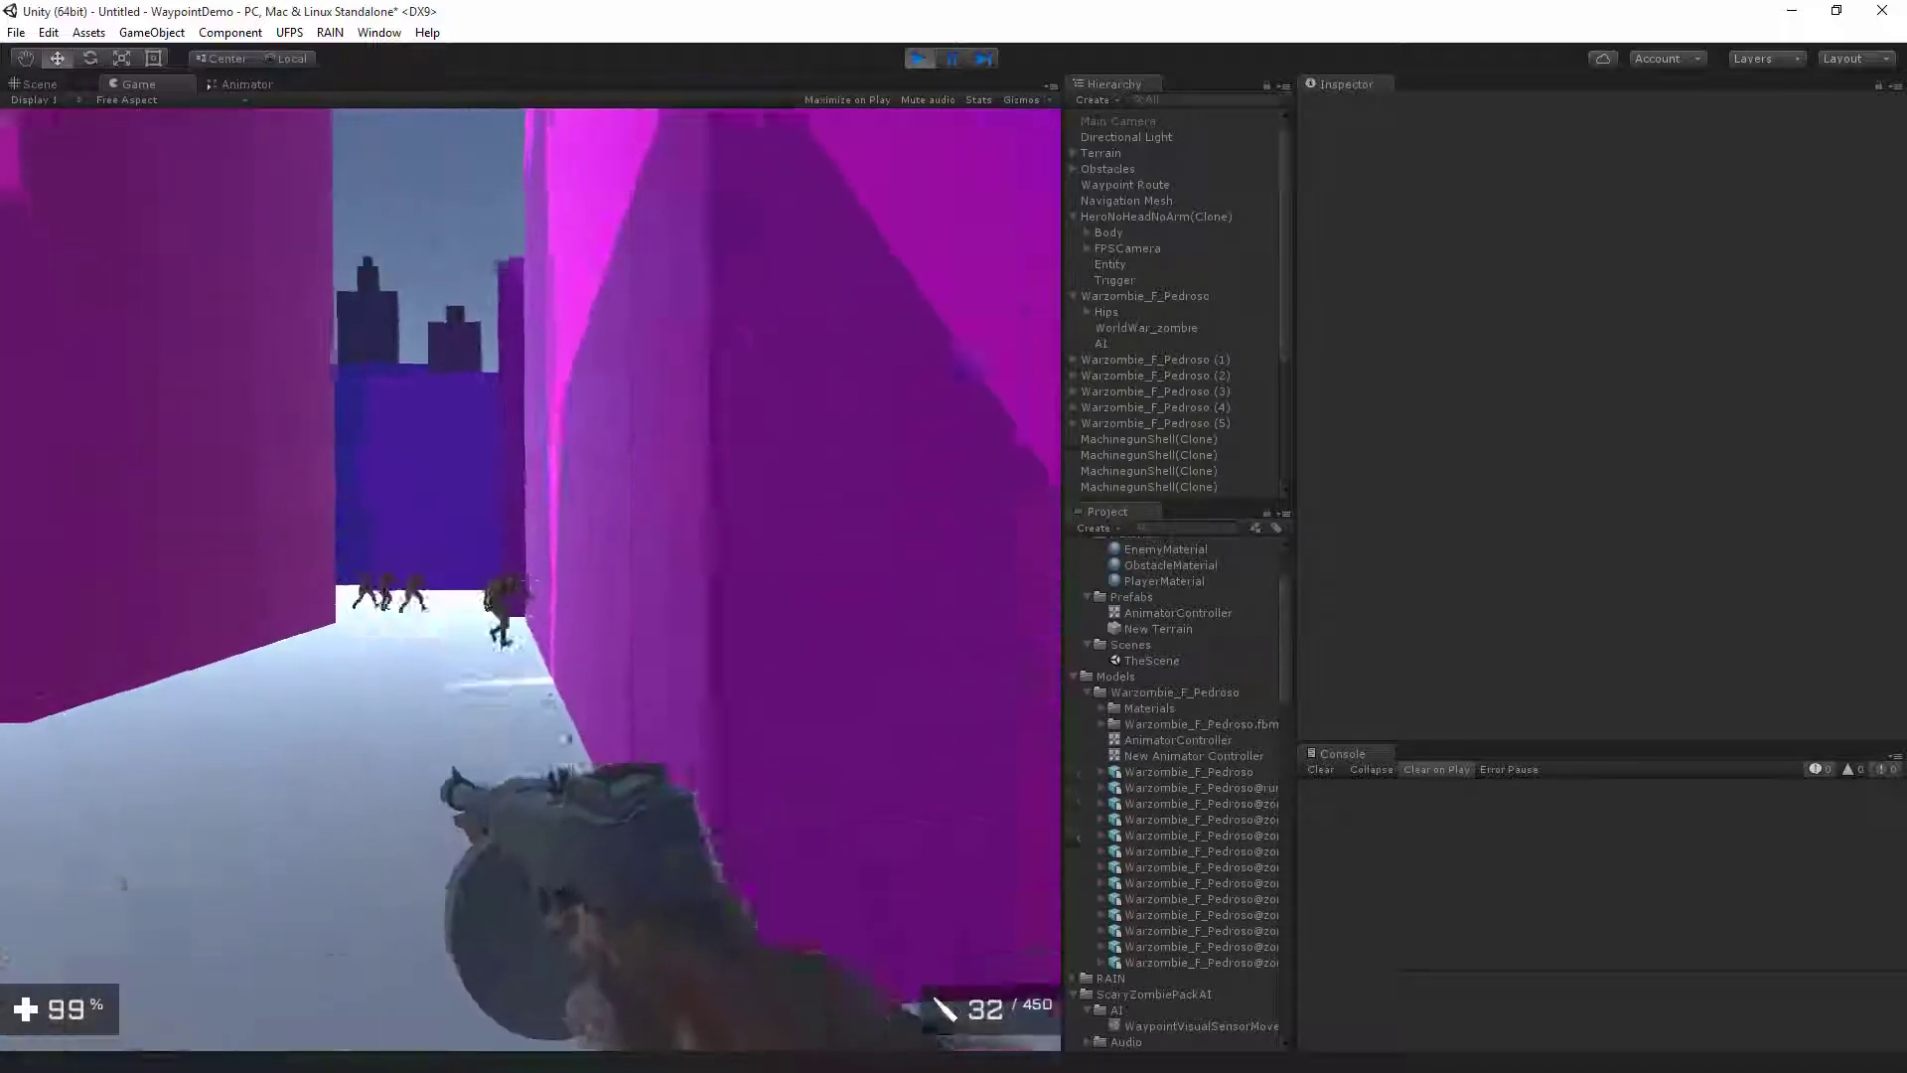
pyautogui.click(530, 581)
pyautogui.click(530, 581)
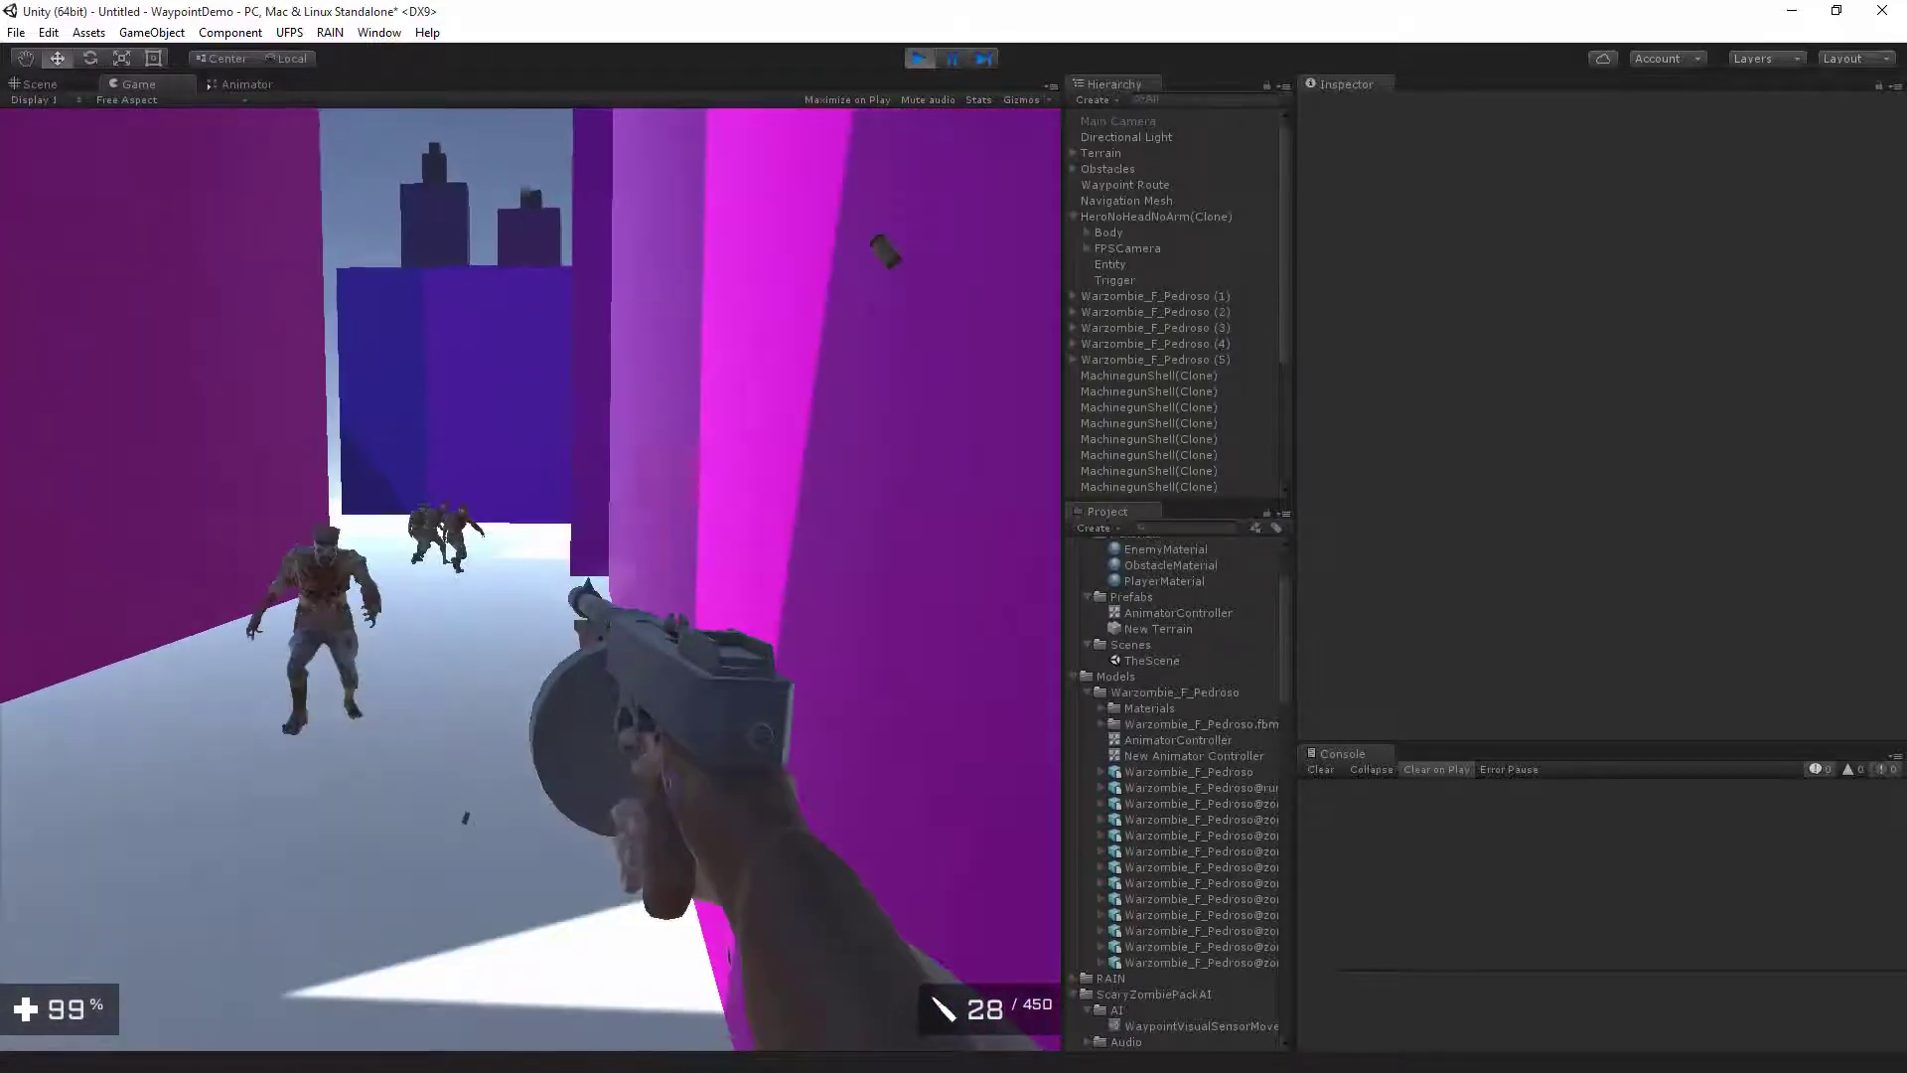
pyautogui.click(530, 581)
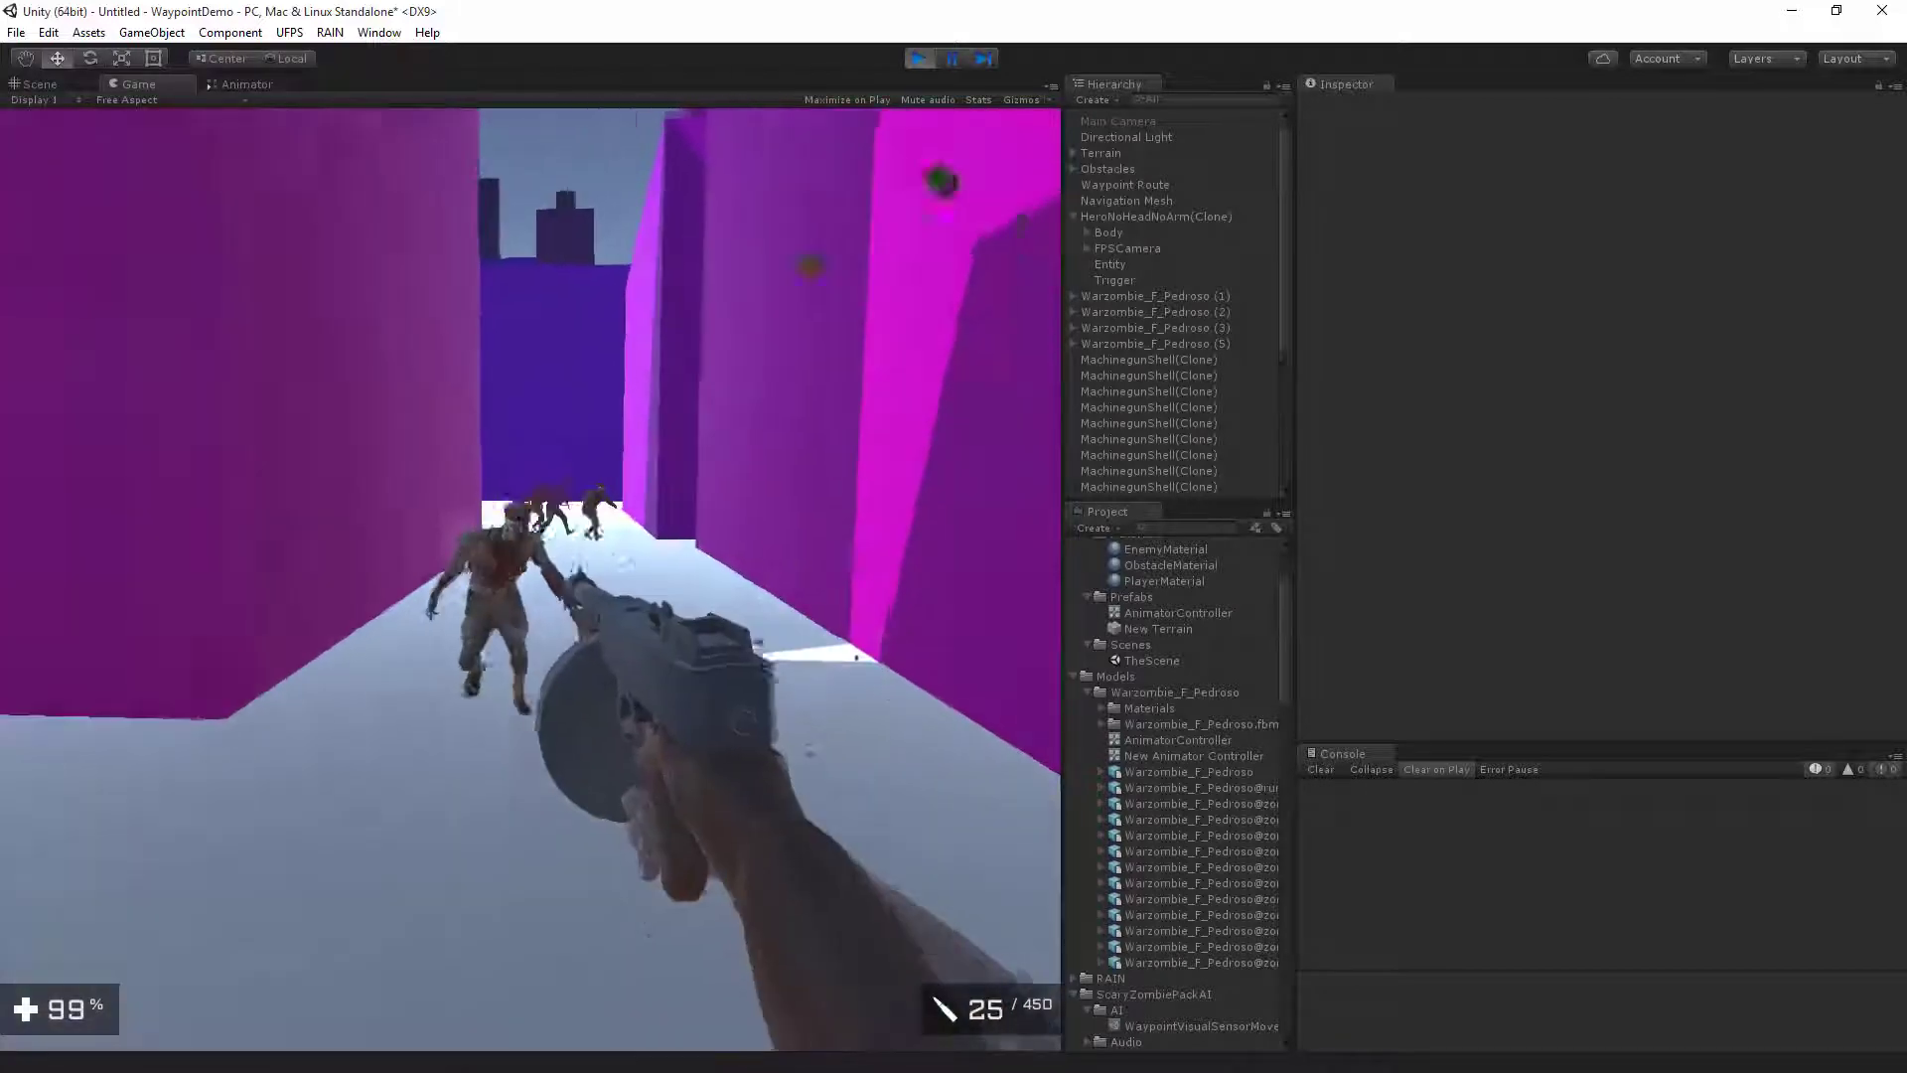
pyautogui.click(529, 581)
pyautogui.click(529, 581)
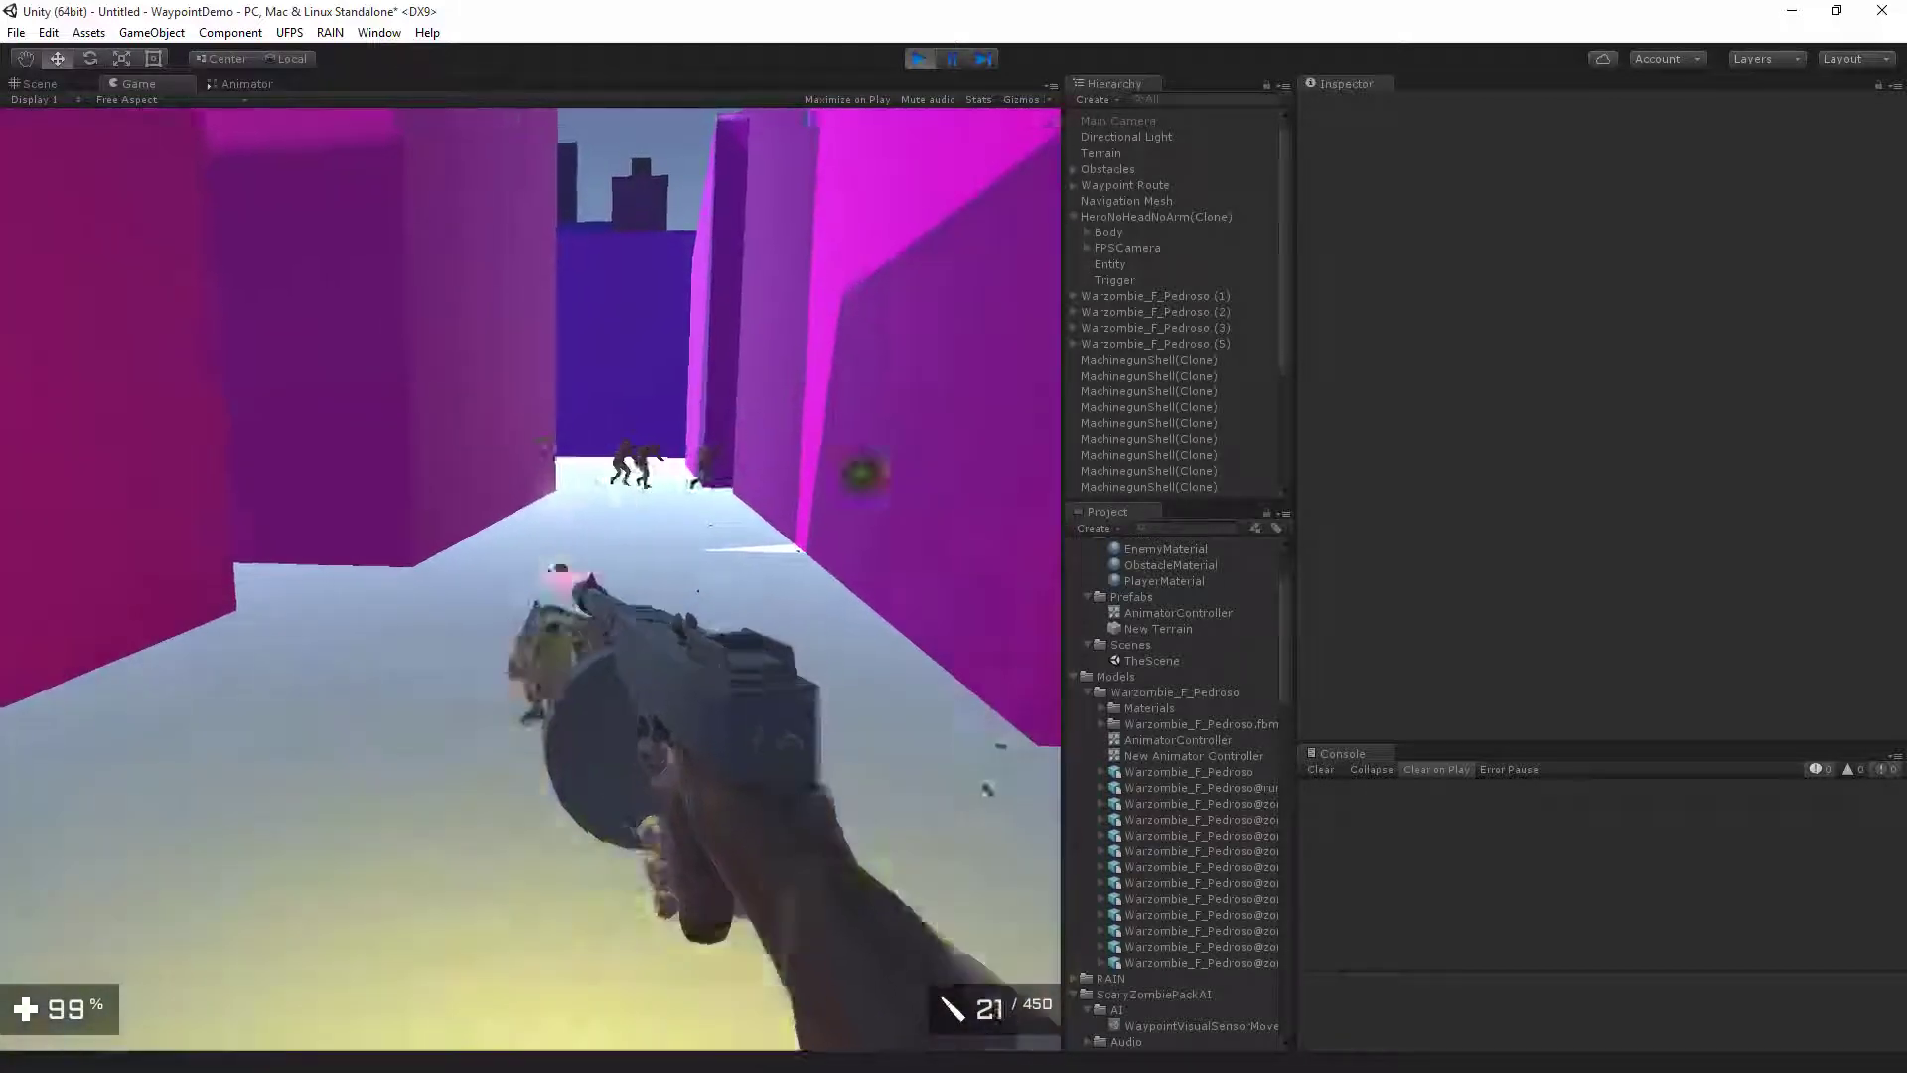
# Shoot the pursuing zombies until only Warzombie_F_Pedroso (5) remains, then walk down the corridor.
pyautogui.click(530, 581)
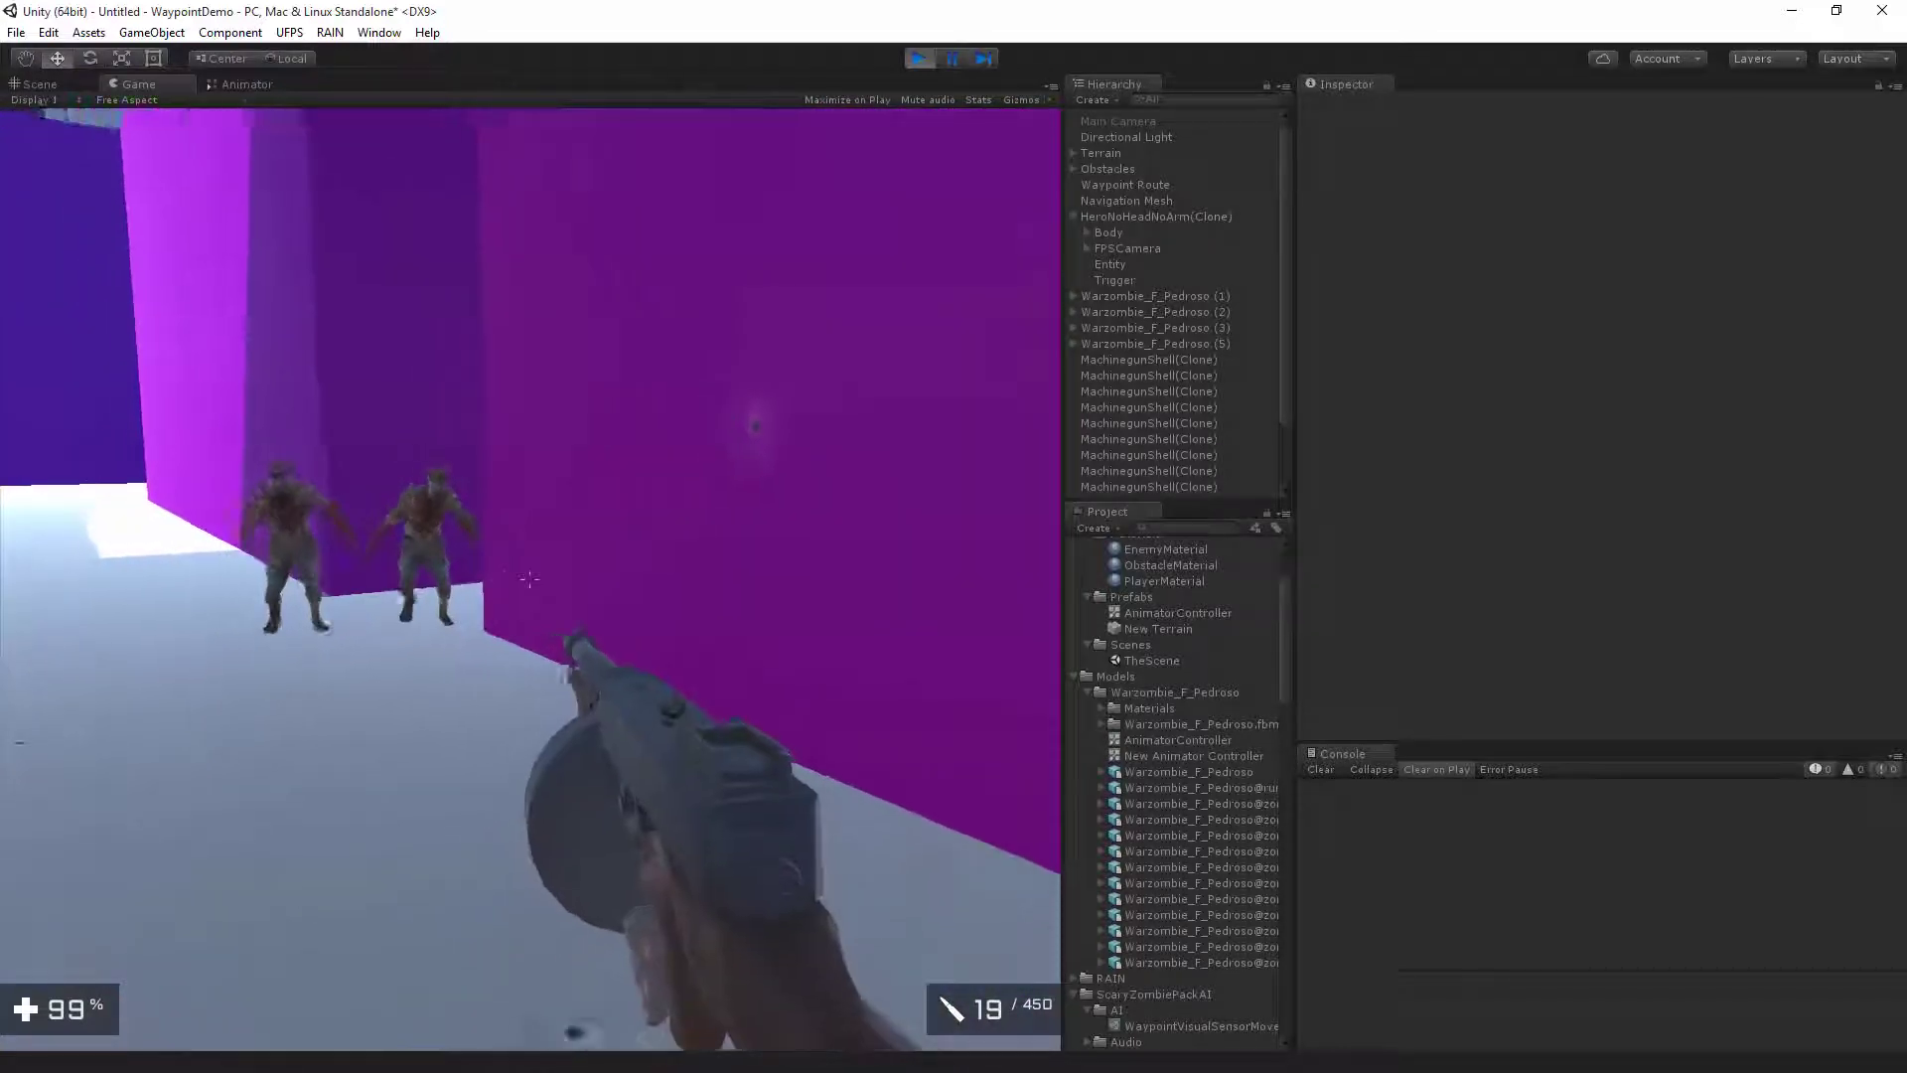
pyautogui.click(529, 581)
pyautogui.click(529, 581)
pyautogui.click(530, 581)
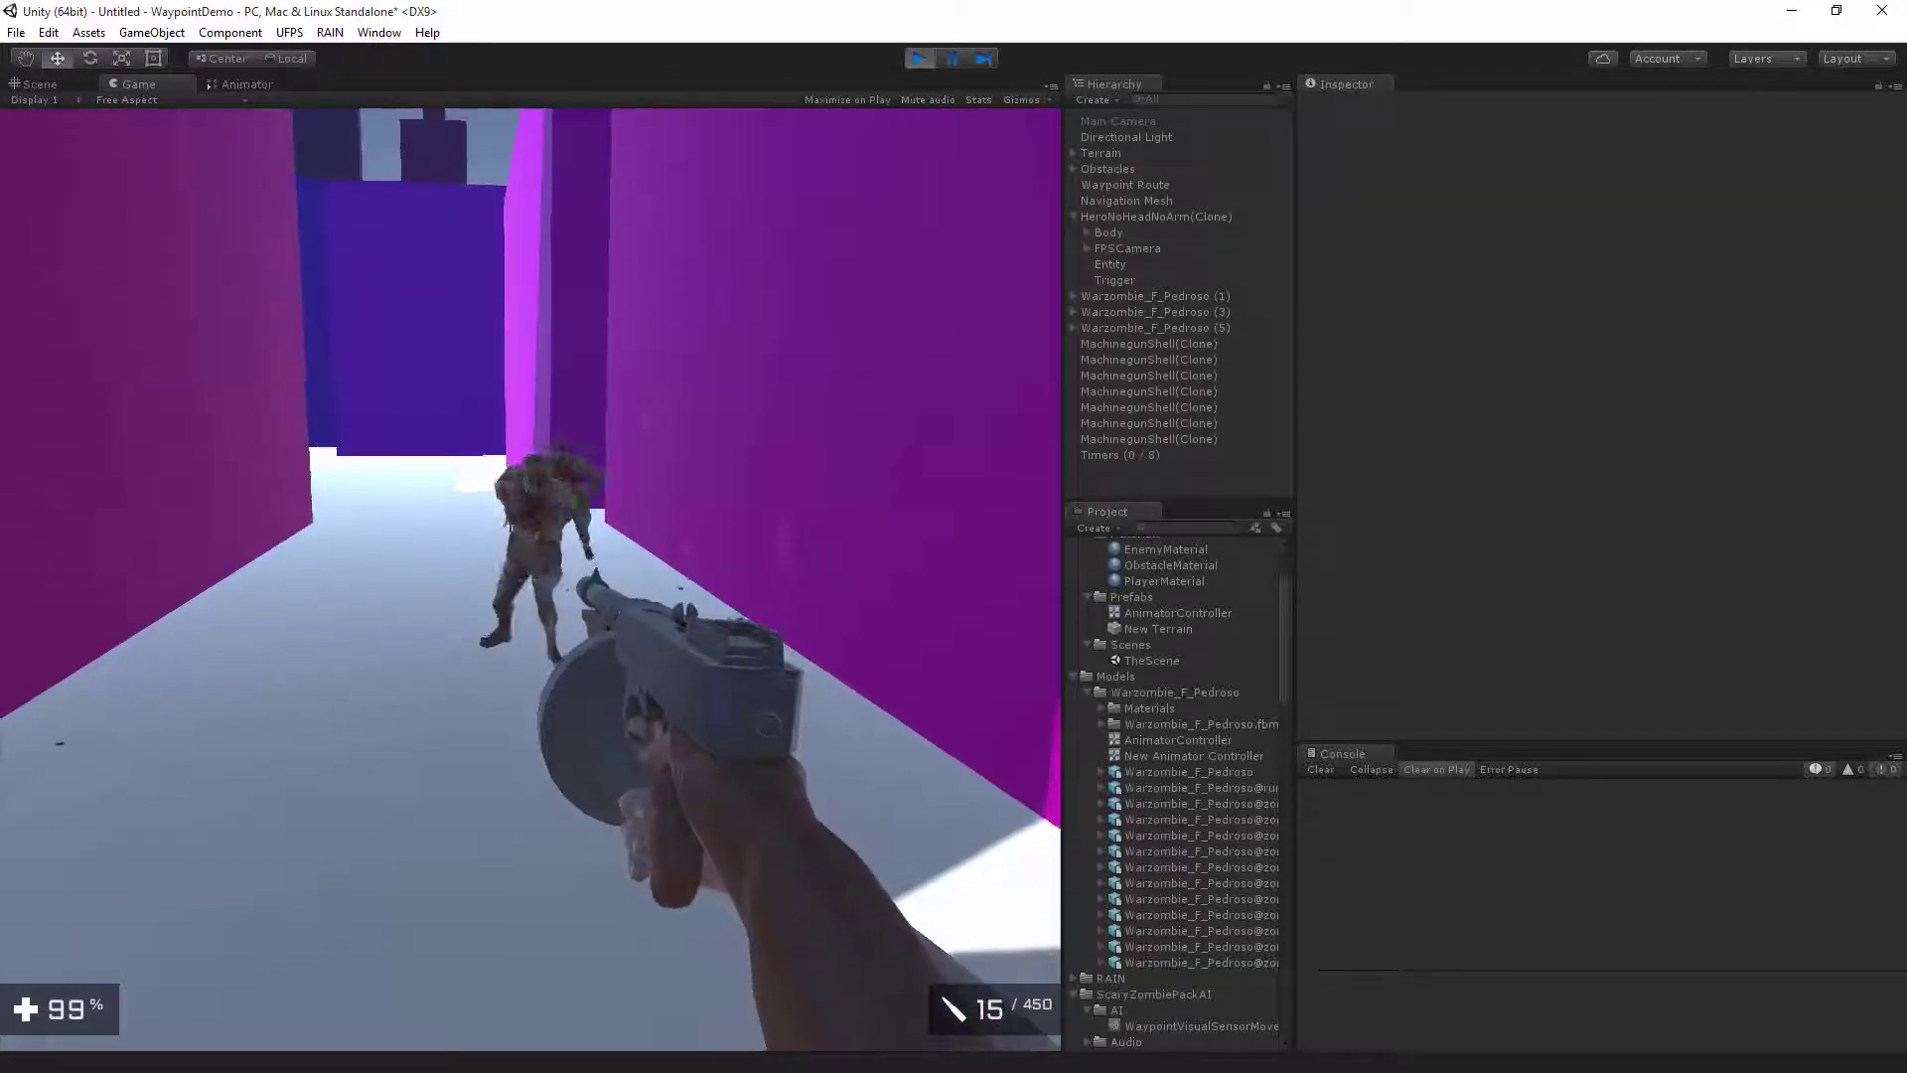
pyautogui.click(530, 576)
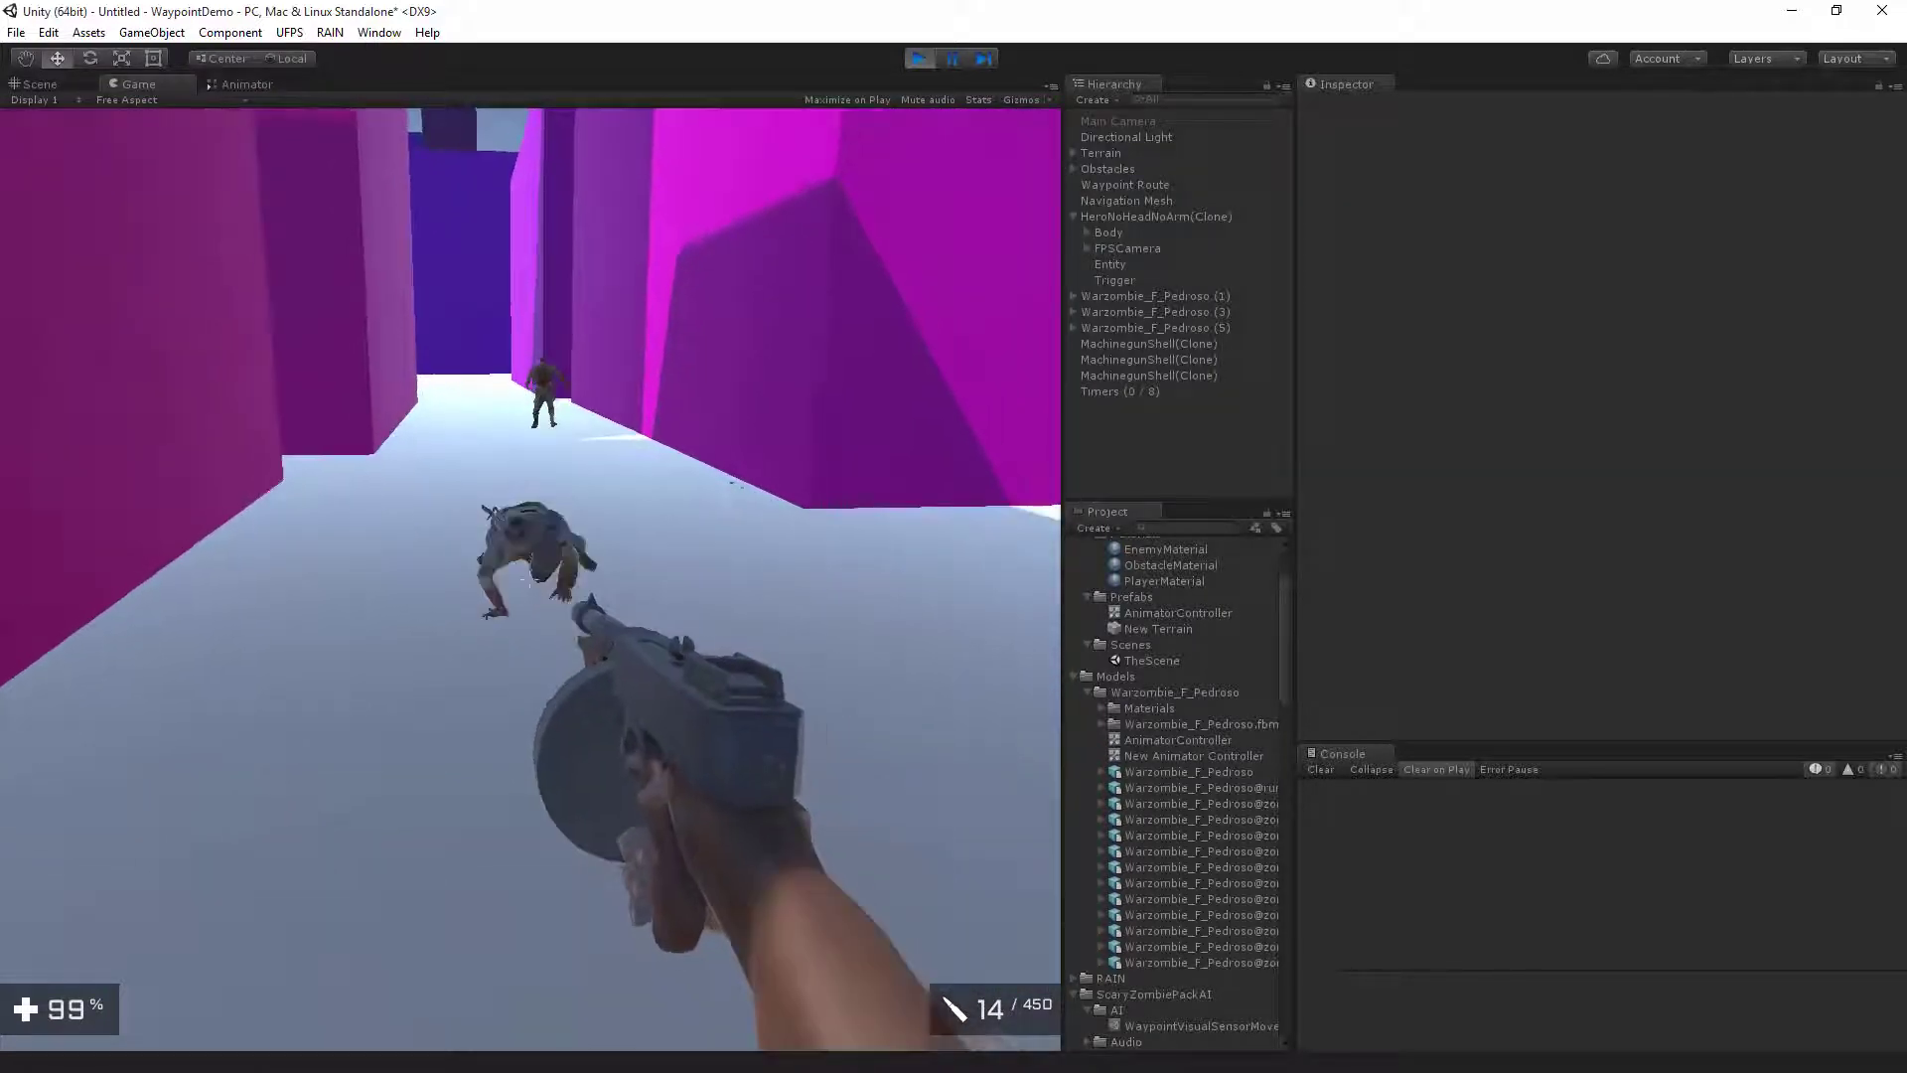
pyautogui.click(530, 576)
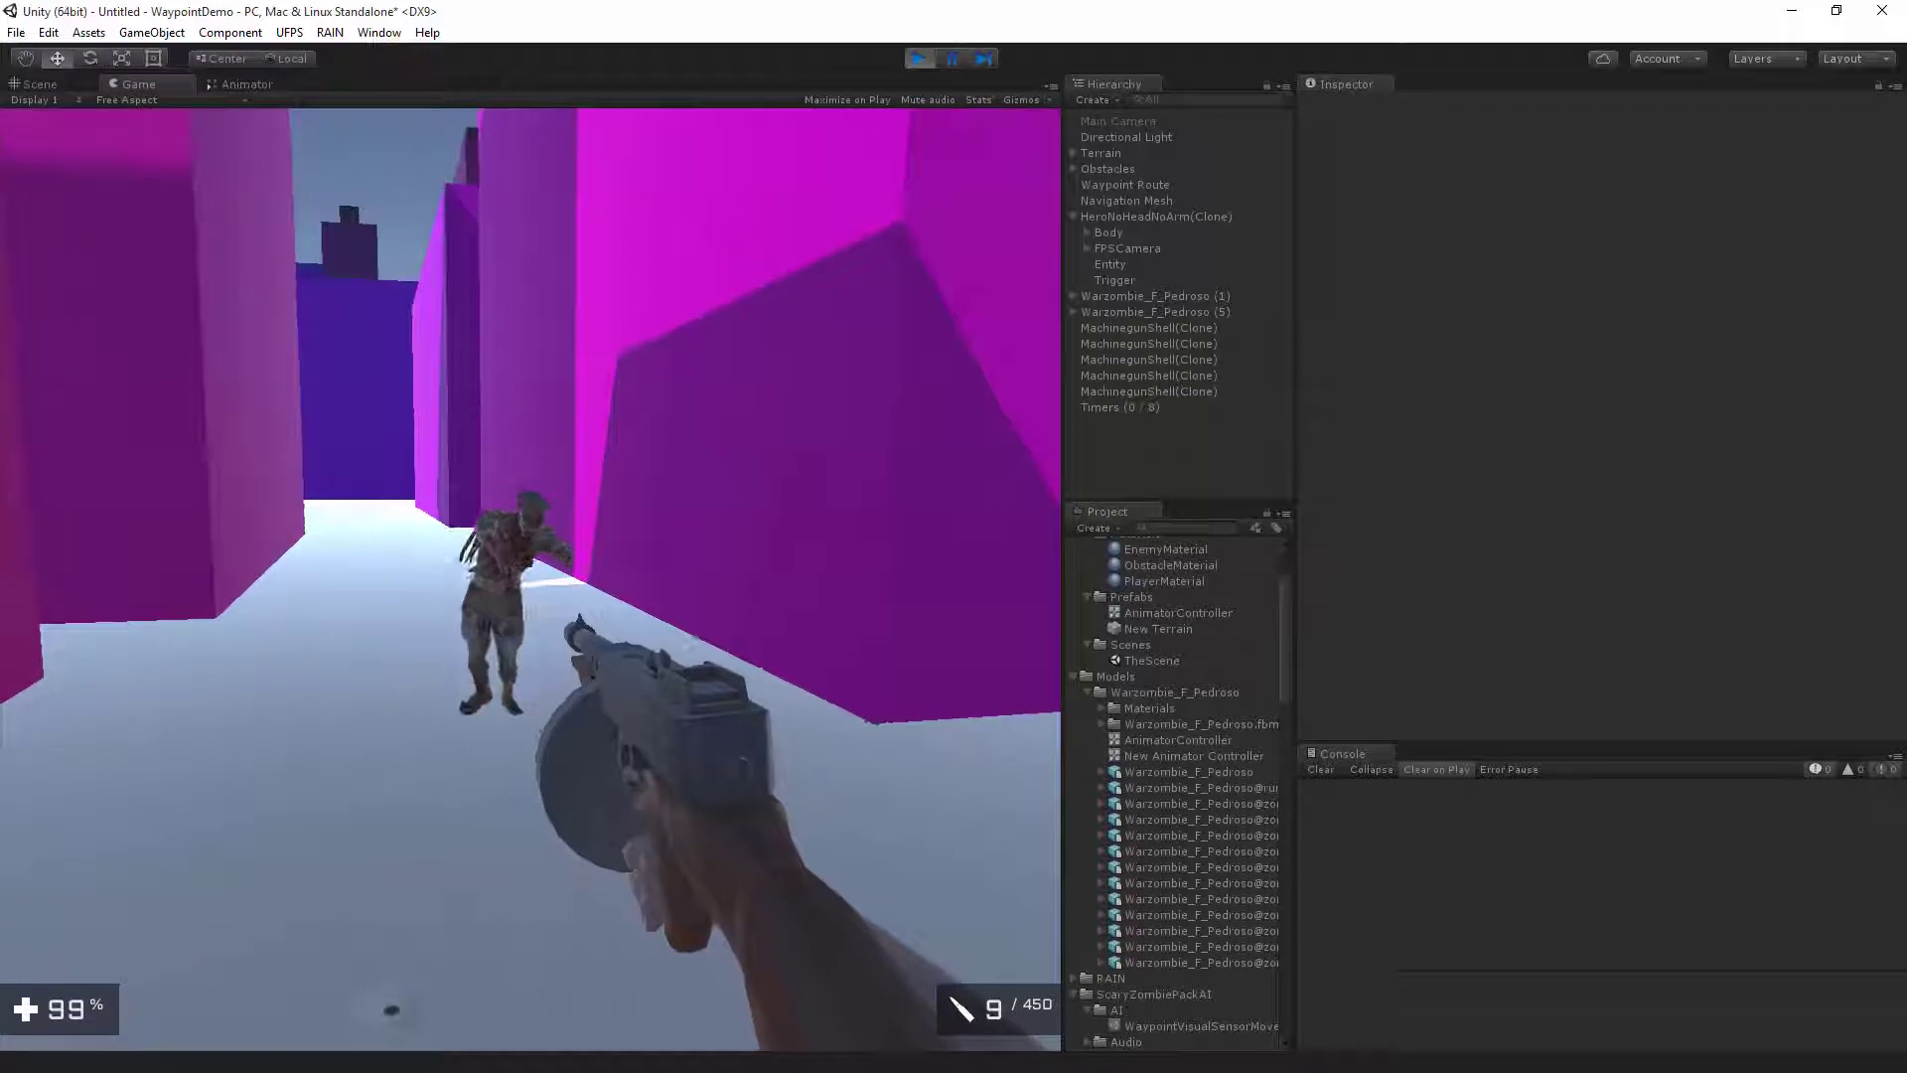
pyautogui.click(530, 580)
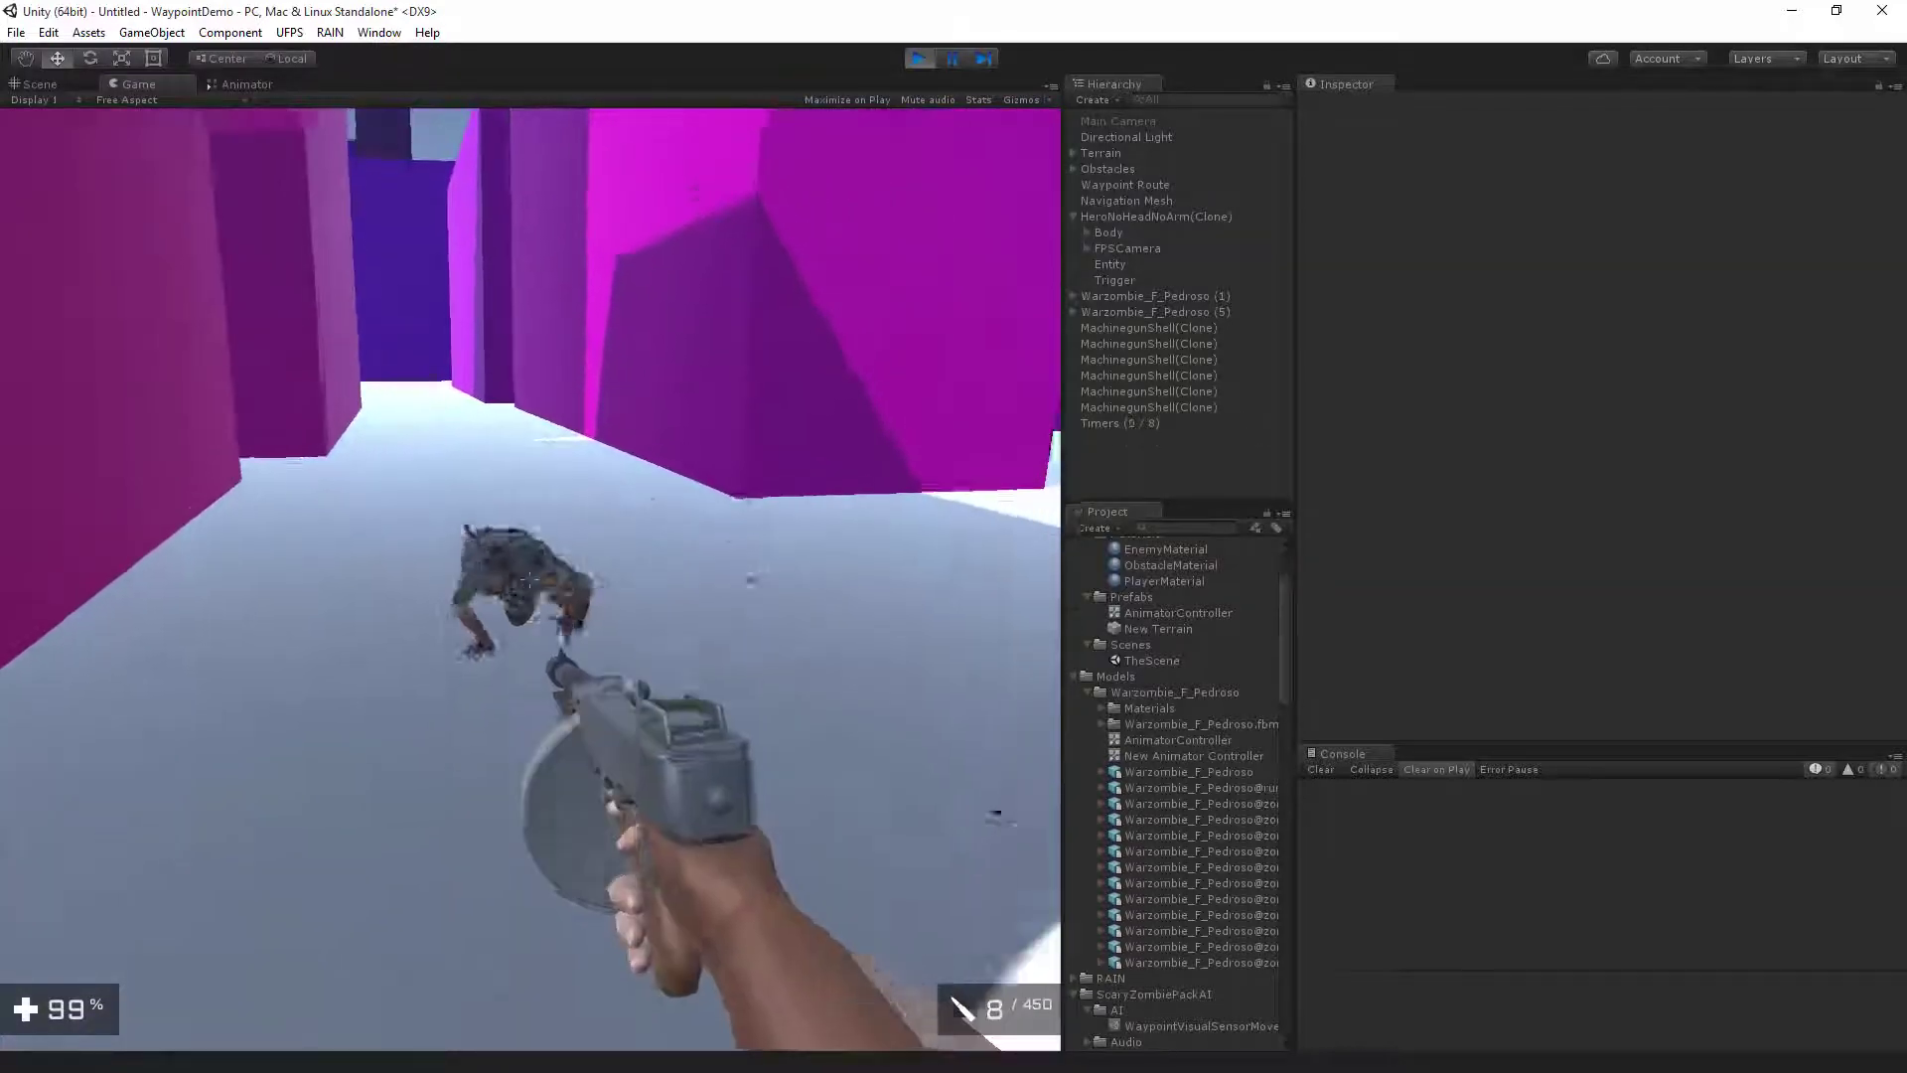
pyautogui.click(531, 579)
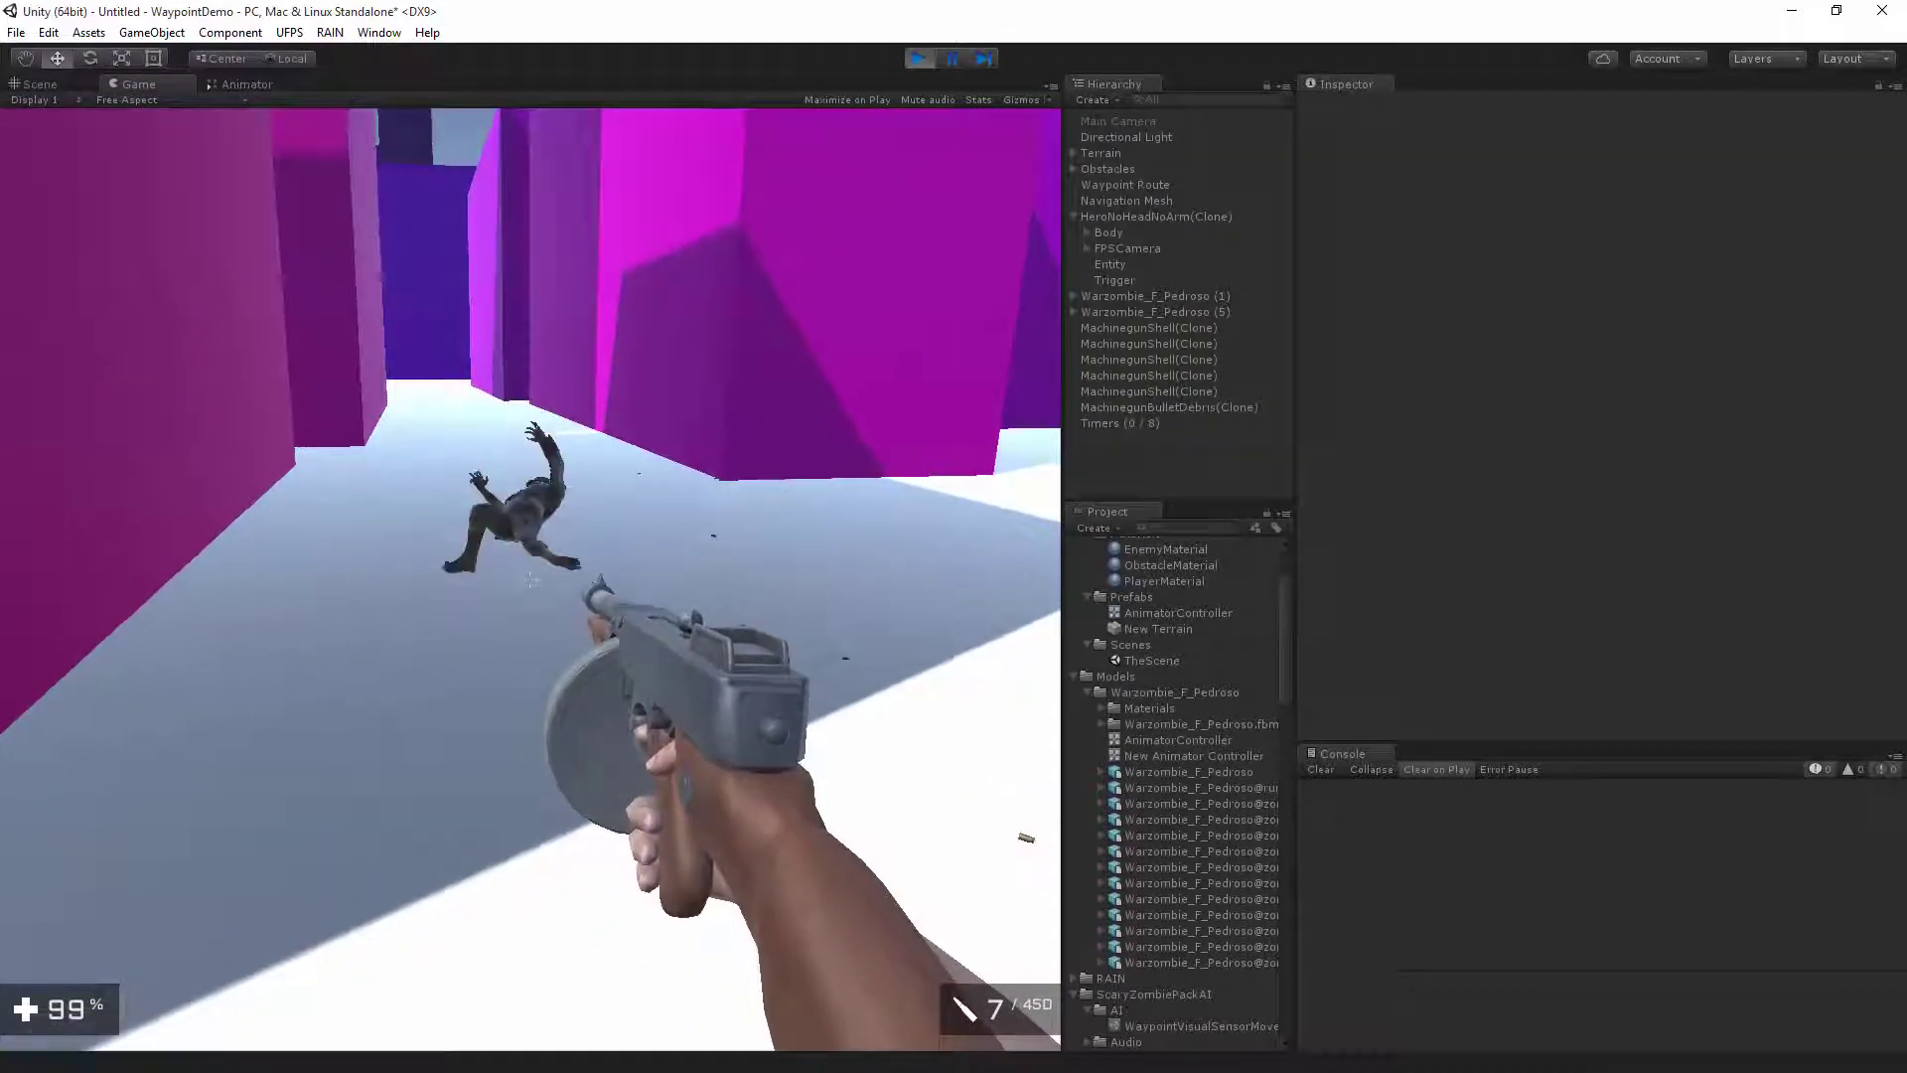
pyautogui.press('w')
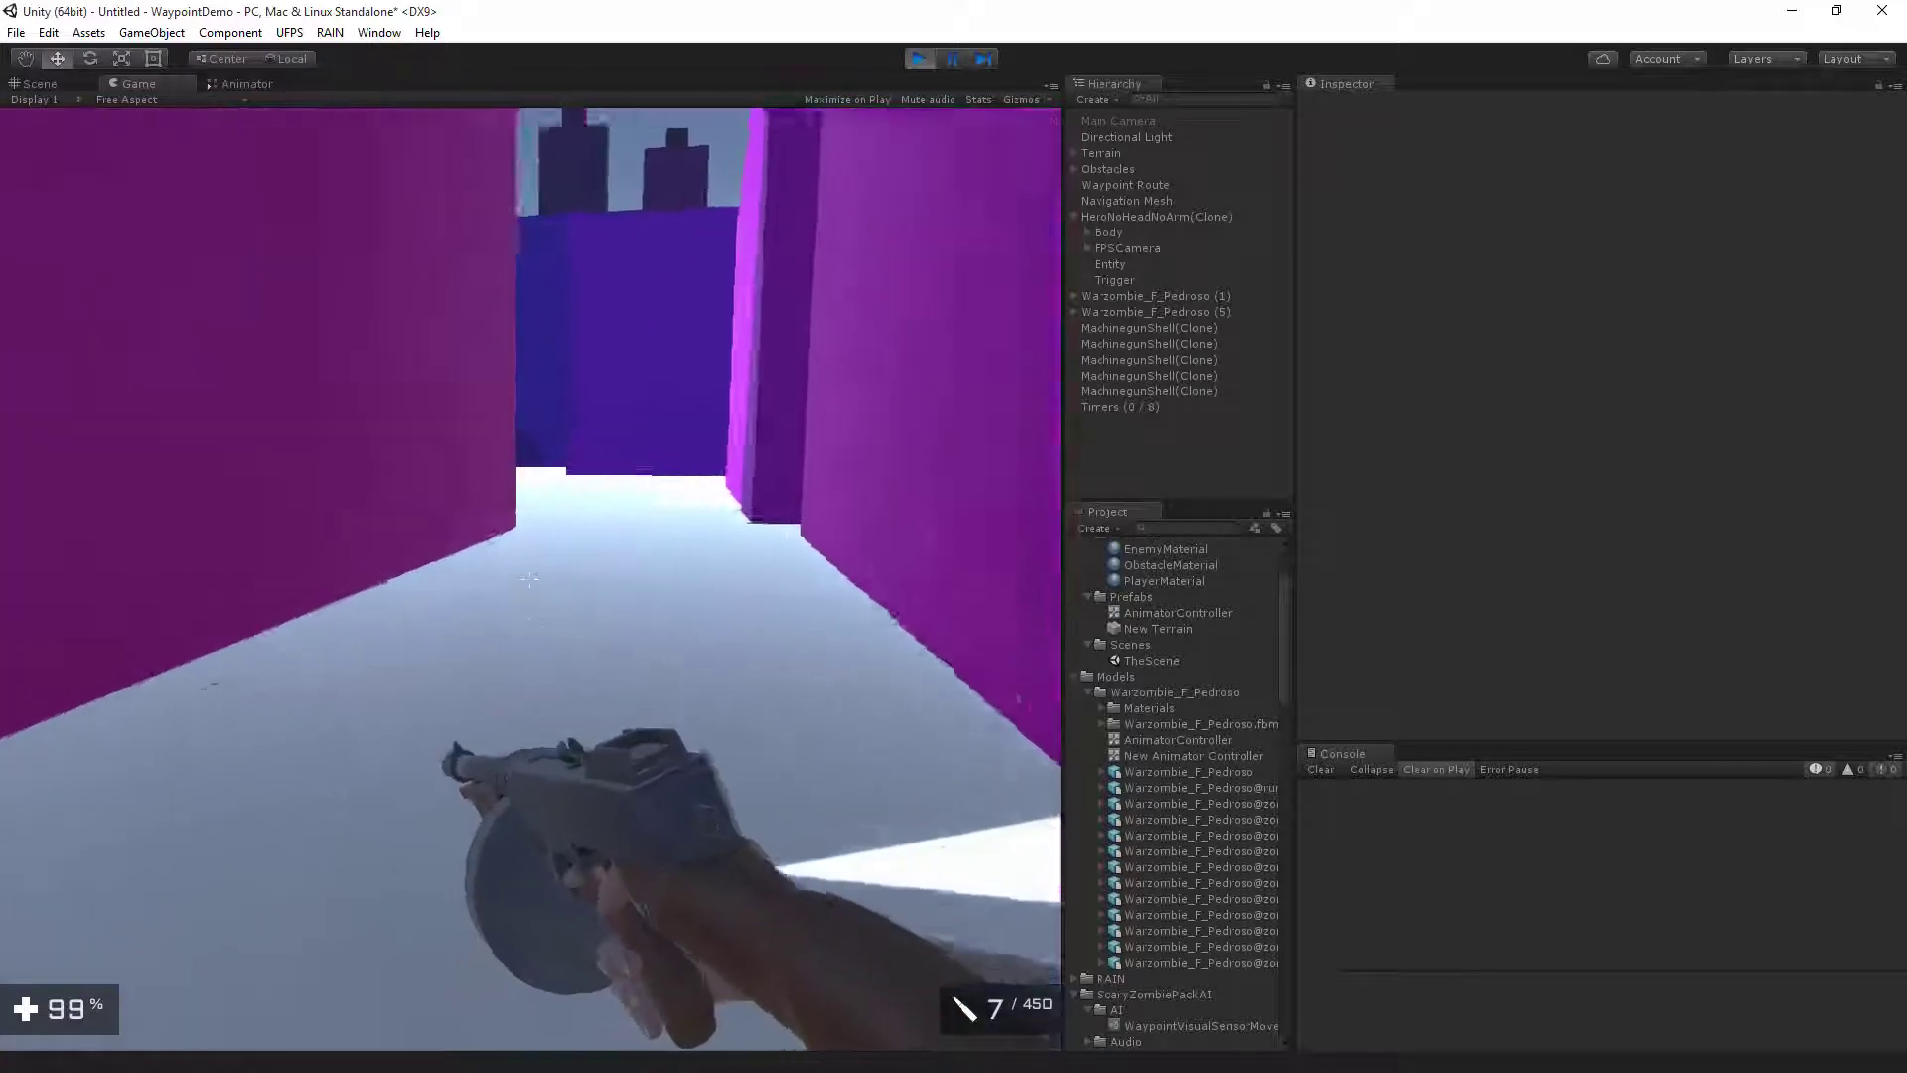